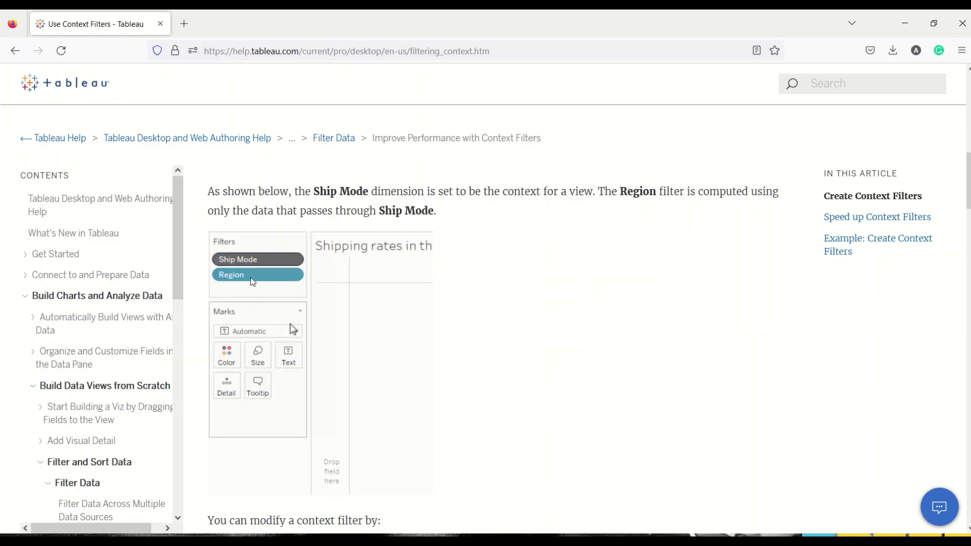
Read the context filter help article through the speed-up rules and the example combining a Top 10 filter with a Furniture category filter
{"action": "scroll", "coordinate": [293, 329], "scroll_direction": "down", "scroll_amount": 3}
{"action": "scroll", "coordinate": [328, 273], "scroll_direction": "down", "scroll_amount": 12}
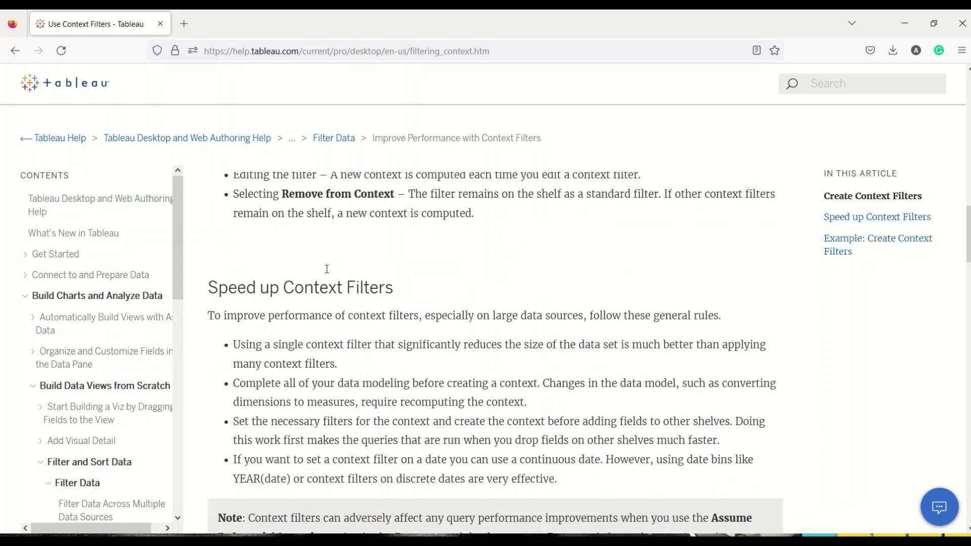
{"action": "scroll", "coordinate": [328, 273], "scroll_direction": "down", "scroll_amount": 10}
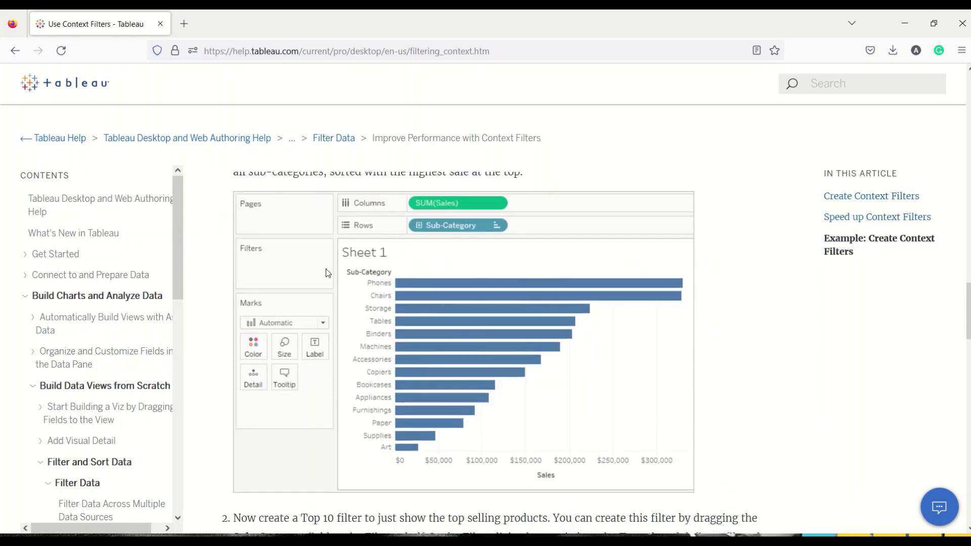
{"action": "scroll", "coordinate": [327, 274], "scroll_direction": "down", "scroll_amount": 3}
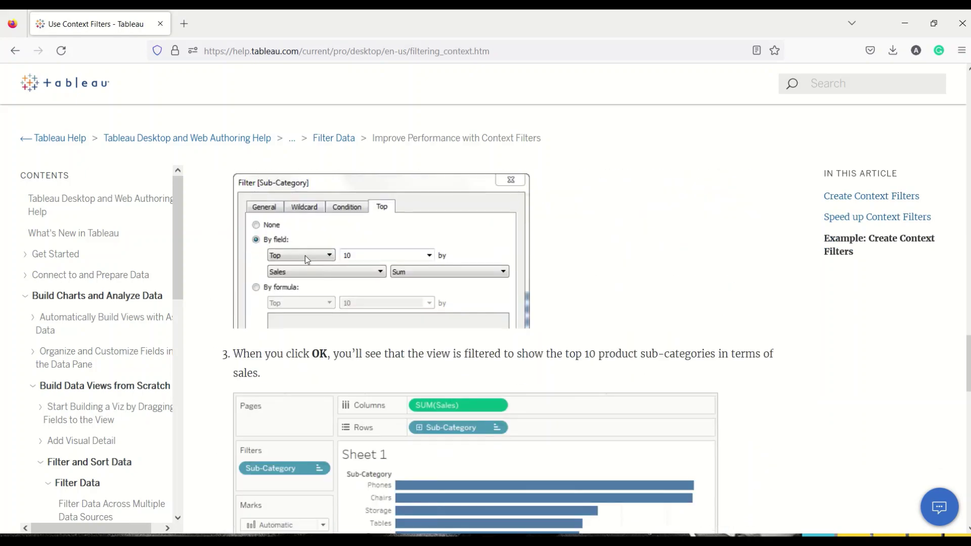
{"action": "scroll", "coordinate": [306, 259], "scroll_direction": "down", "scroll_amount": 4}
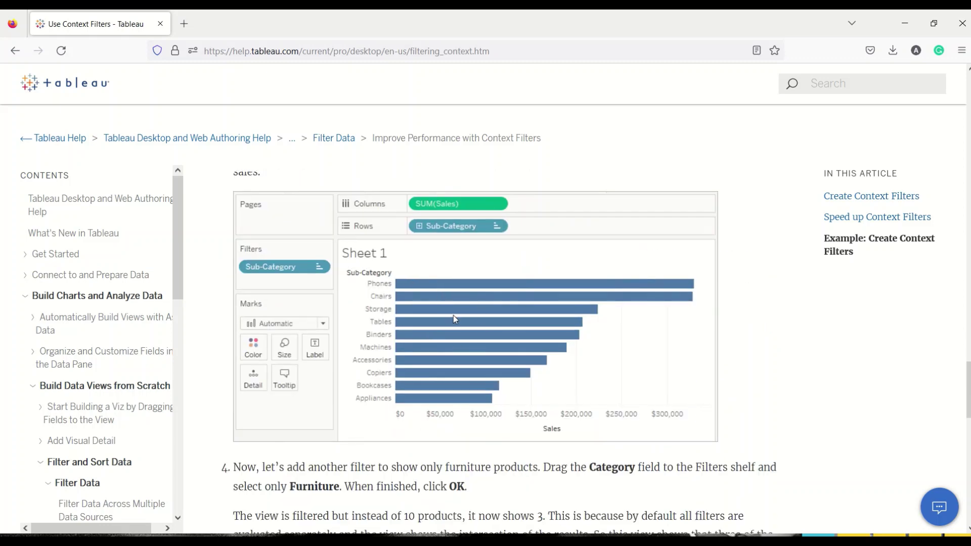
{"action": "scroll", "coordinate": [455, 324], "scroll_direction": "down", "scroll_amount": 5}
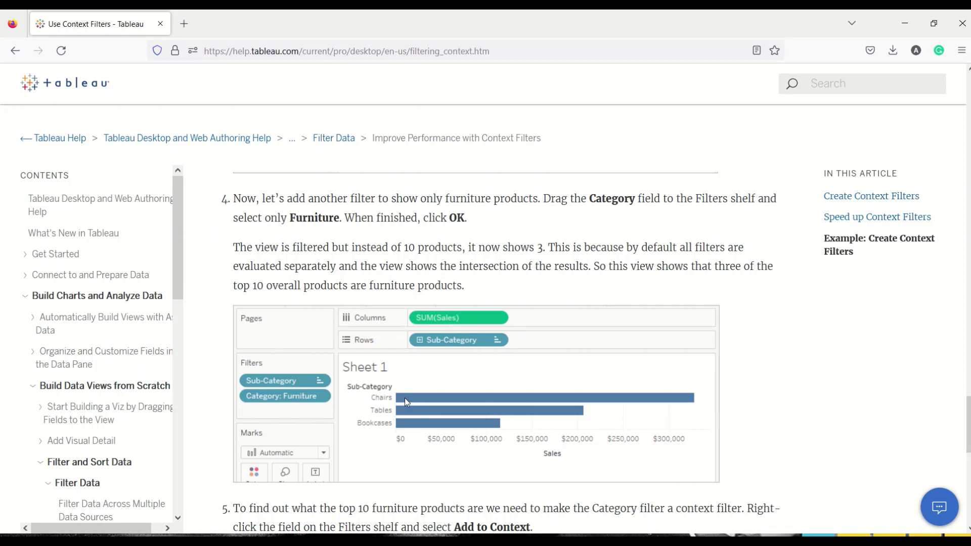
{"action": "scroll", "coordinate": [352, 387], "scroll_direction": "down", "scroll_amount": 6}
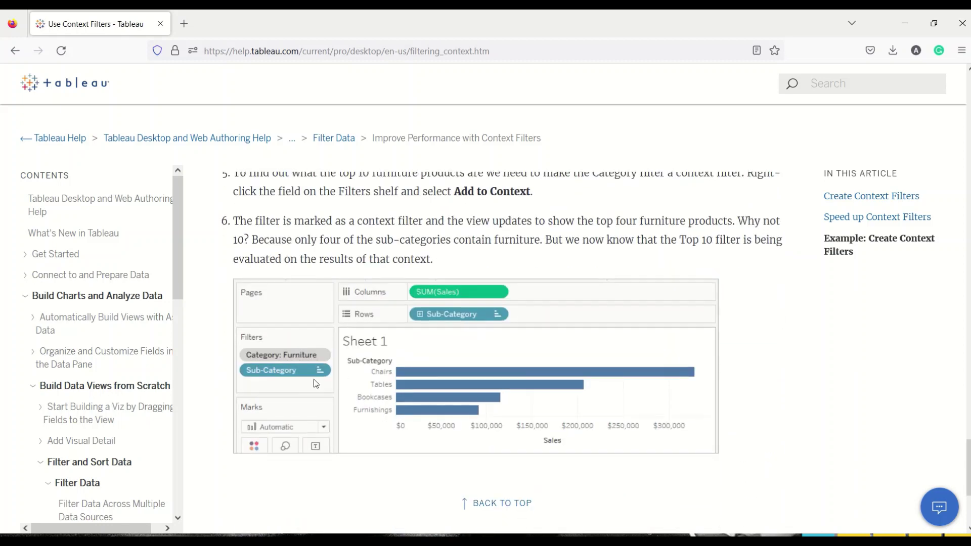
{"action": "scroll", "coordinate": [464, 389], "scroll_direction": "down", "scroll_amount": 1}
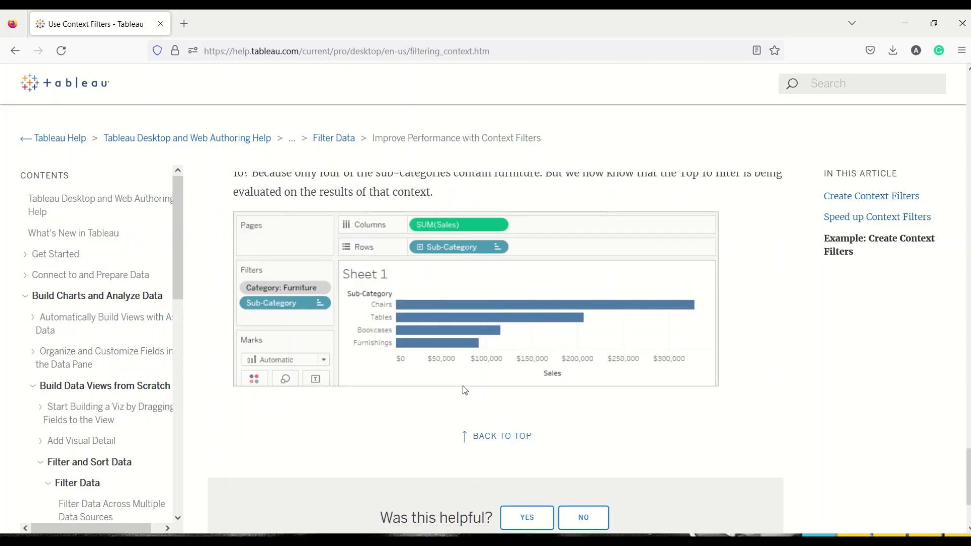
{"action": "scroll", "coordinate": [464, 389], "scroll_direction": "up", "scroll_amount": 1}
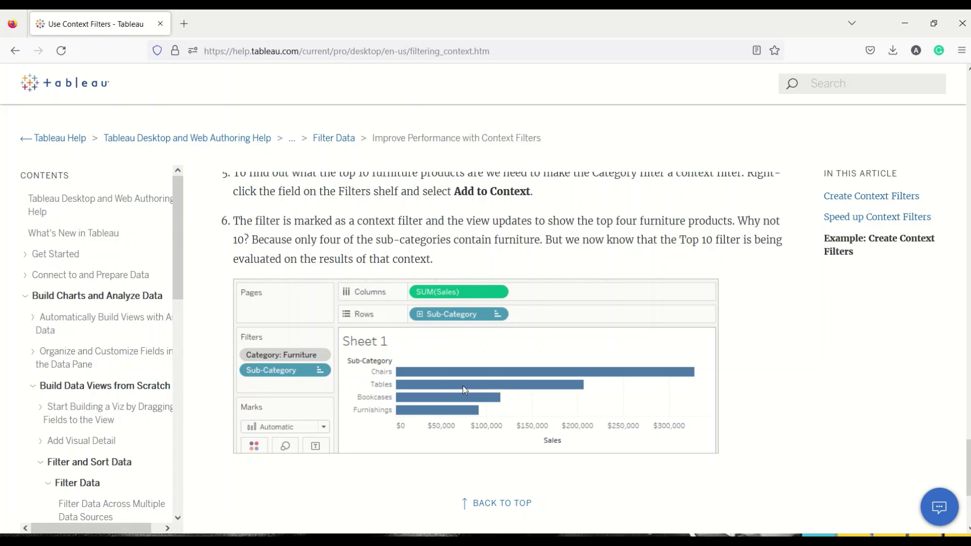
Switch to the Train1 workbook in Tableau Public
{"action": "key", "text": "alt+Tab"}
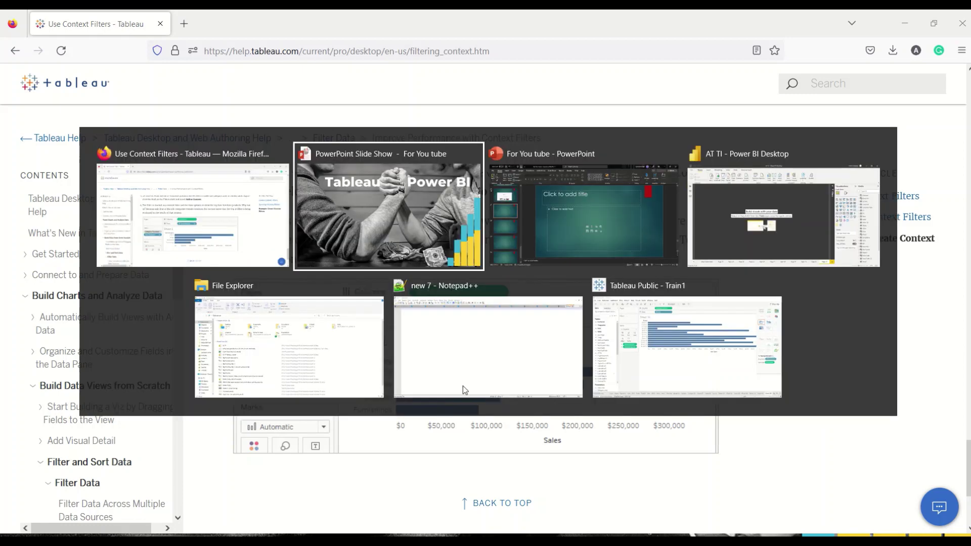
{"action": "key", "text": "alt+Tab"}
{"action": "key", "text": "alt+Tab"}
{"action": "key", "text": "alt+Tab"}
{"action": "key", "text": "alt+Tab"}
{"action": "key", "text": "alt+Tab"}
{"action": "key", "text": "alt+Tab"}
{"action": "key", "text": "alt+Tab"}
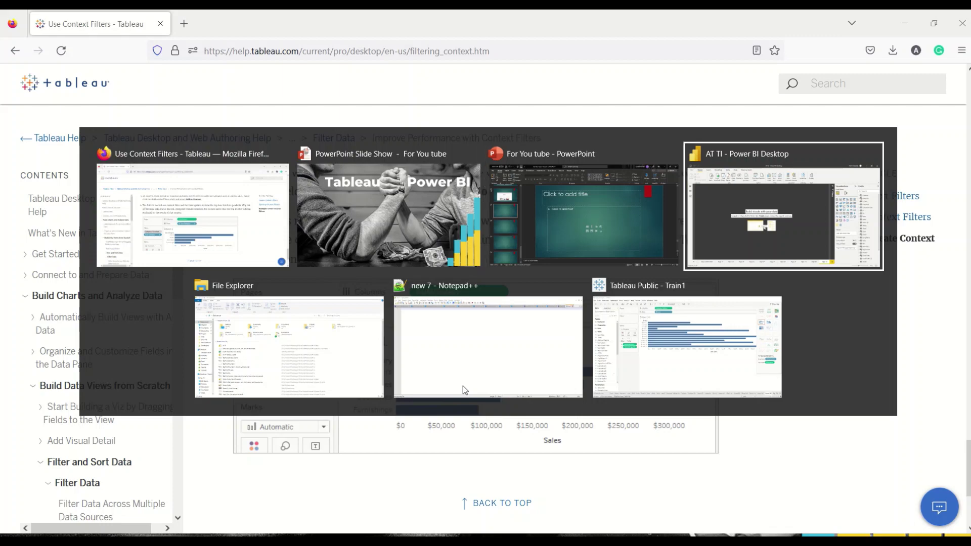
{"action": "key", "text": "alt+Tab"}
{"action": "key", "text": "alt+Tab"}
{"action": "key", "text": "alt+Tab"}
{"action": "key", "text": "alt+Tab"}
{"action": "key", "text": "alt+Tab"}
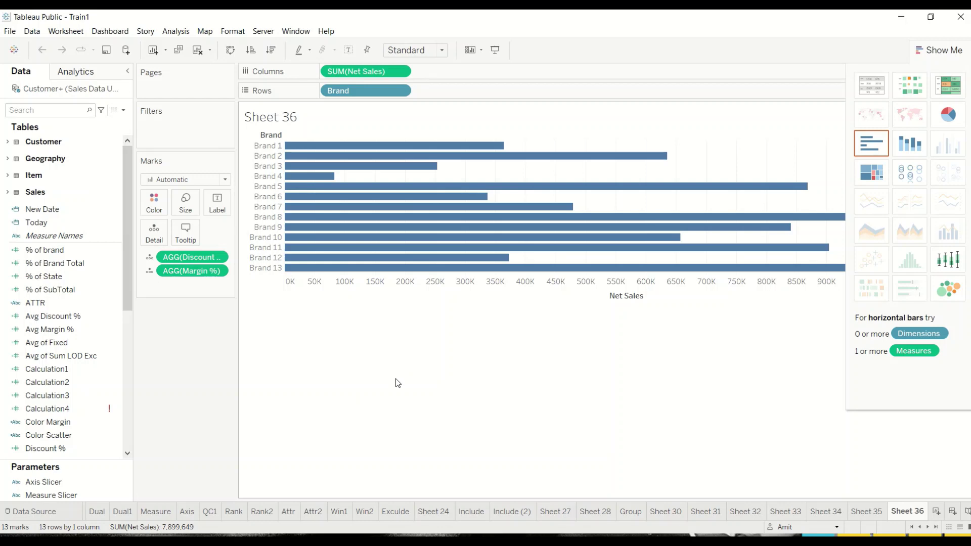
Add a new worksheet and list State (Geography) on its rows as a text table
{"action": "left_click", "coordinate": [936, 511]}
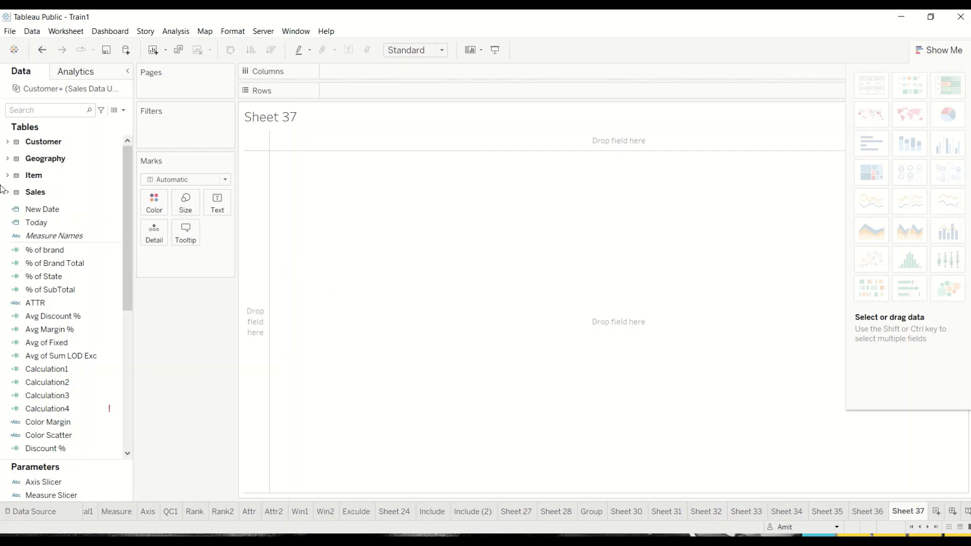
{"action": "left_click", "coordinate": [8, 158]}
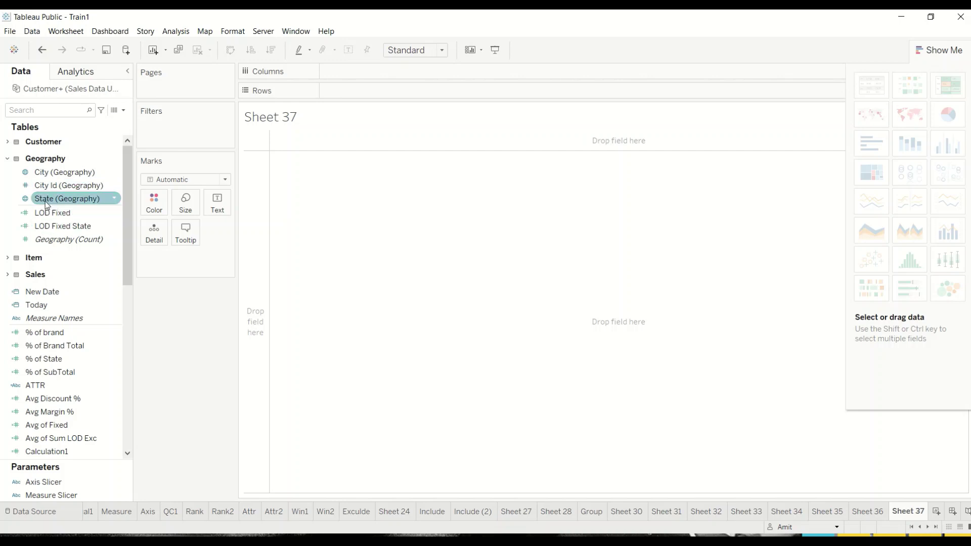
{"action": "left_click_drag", "start_coordinate": [51, 198], "coordinate": [298, 184]}
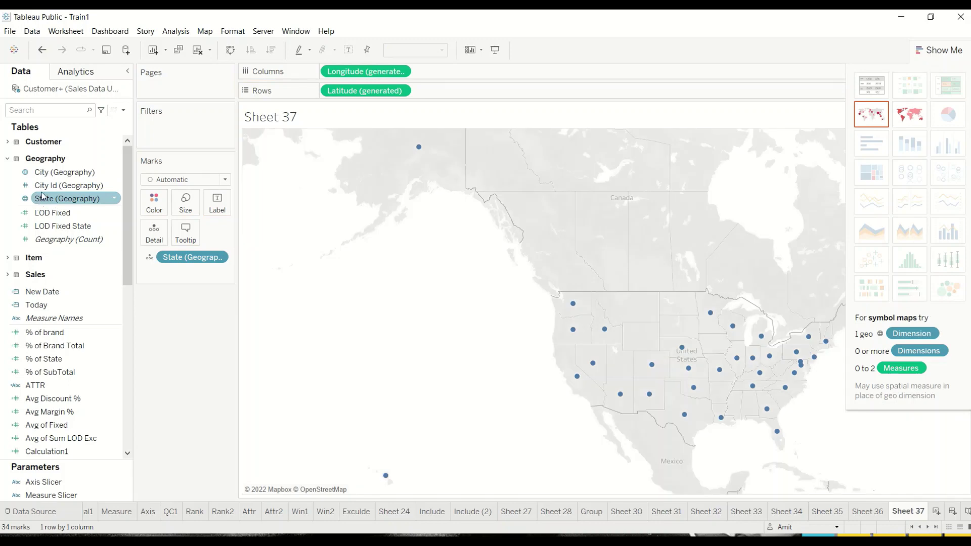
{"action": "left_click", "coordinate": [875, 94]}
Find the Net Sales field by searching for "net" and add it as the values of the state table
{"action": "scroll", "coordinate": [54, 377], "scroll_direction": "down", "scroll_amount": 3}
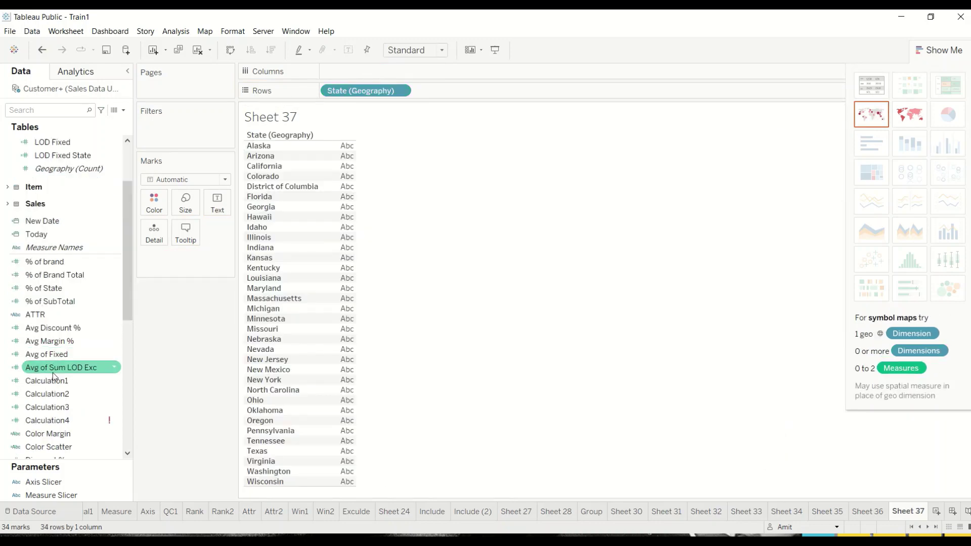
{"action": "scroll", "coordinate": [53, 376], "scroll_direction": "down", "scroll_amount": 10}
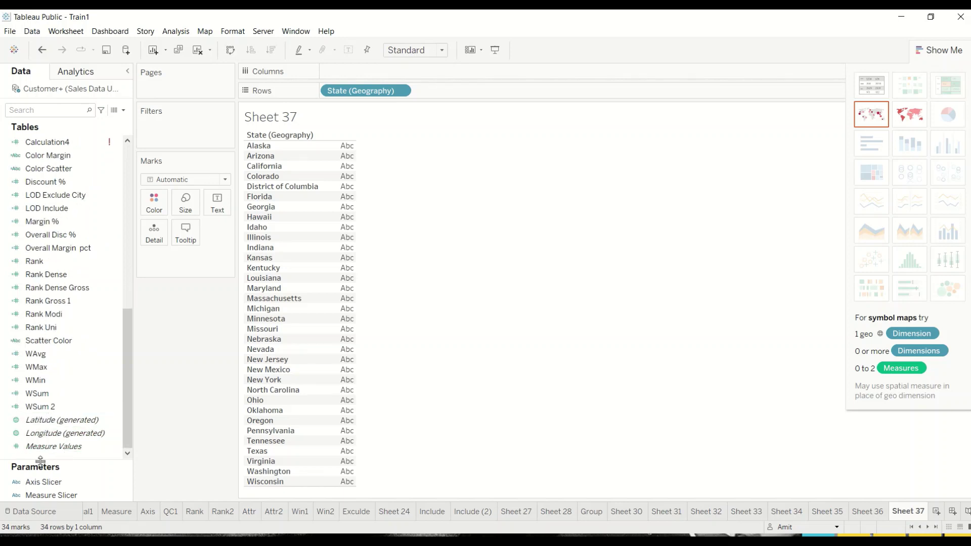
{"action": "left_click", "coordinate": [54, 113]}
{"action": "type", "text": "net"}
{"action": "left_click_drag", "start_coordinate": [45, 215], "coordinate": [345, 202]}
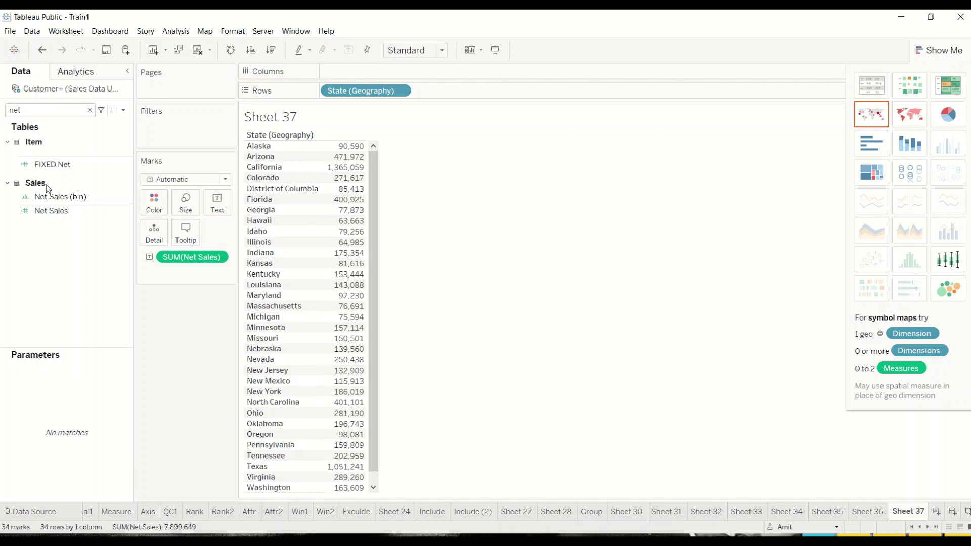
Clear the field search and add City (Geography) to the rows after State
{"action": "left_click", "coordinate": [27, 110]}
{"action": "key", "text": "BackSpace"}
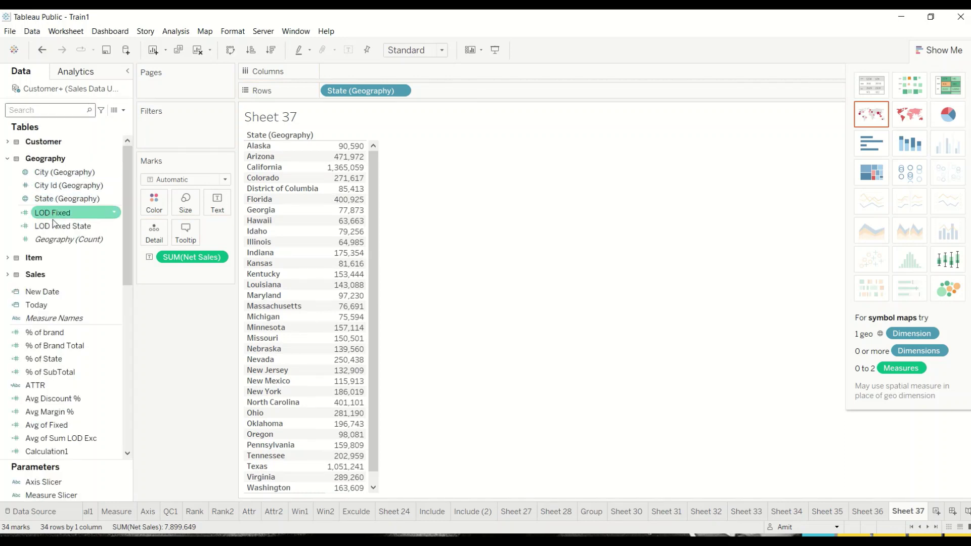
{"action": "left_click_drag", "start_coordinate": [51, 172], "coordinate": [435, 93]}
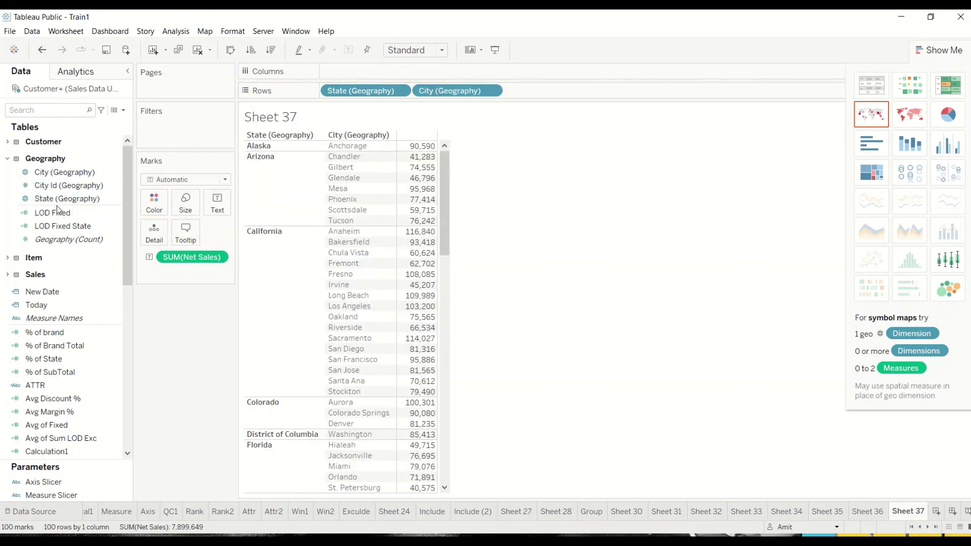
Add State (Geography) as a filter with every state selected
{"action": "left_click_drag", "start_coordinate": [51, 199], "coordinate": [41, 174]}
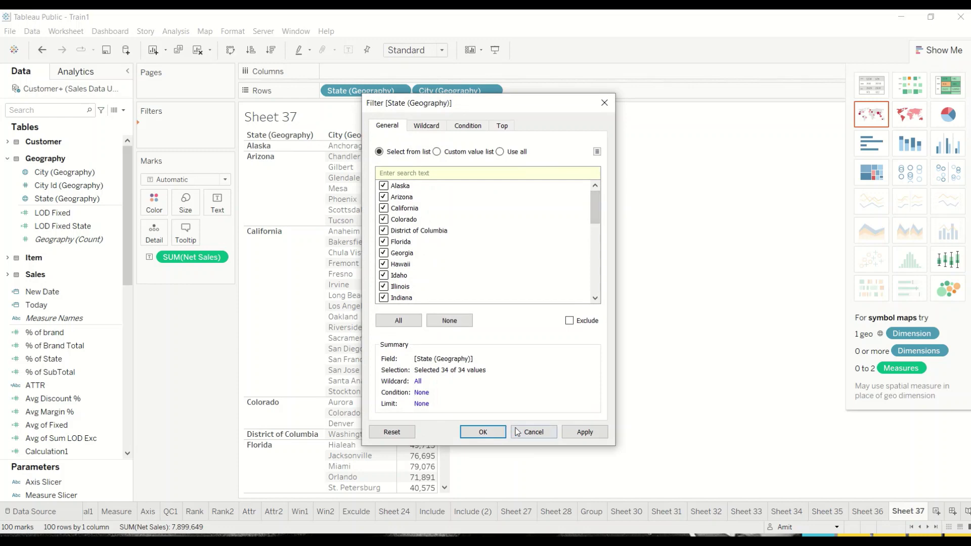
{"action": "left_click", "coordinate": [585, 431]}
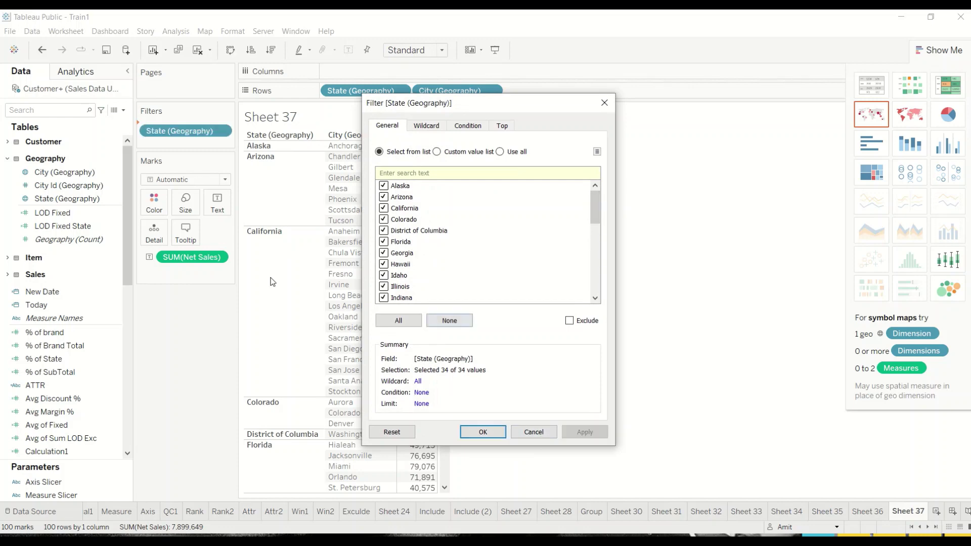
{"action": "left_click", "coordinate": [605, 111]}
Add City (Geography) as a second filter with every city selected
{"action": "left_click", "coordinate": [41, 177]}
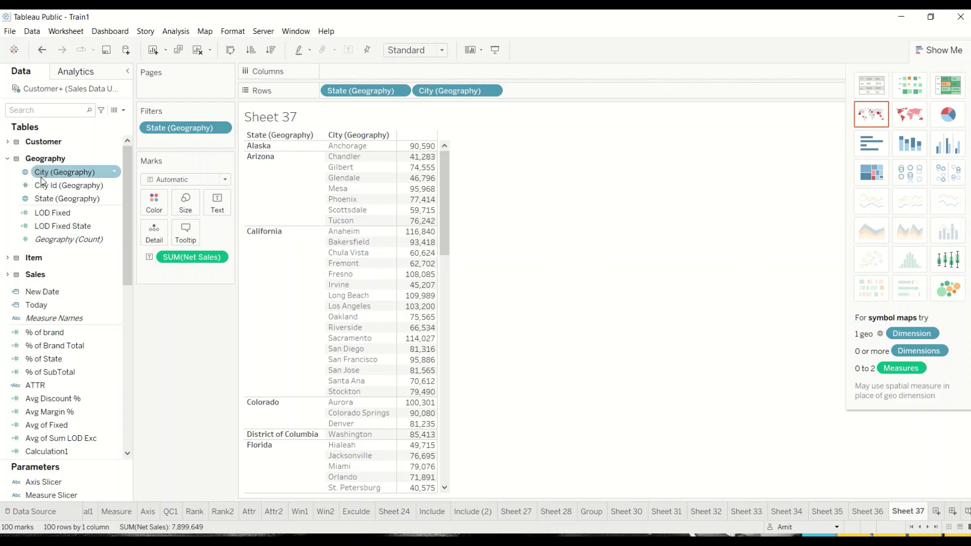
{"action": "left_click_drag", "start_coordinate": [46, 173], "coordinate": [160, 144]}
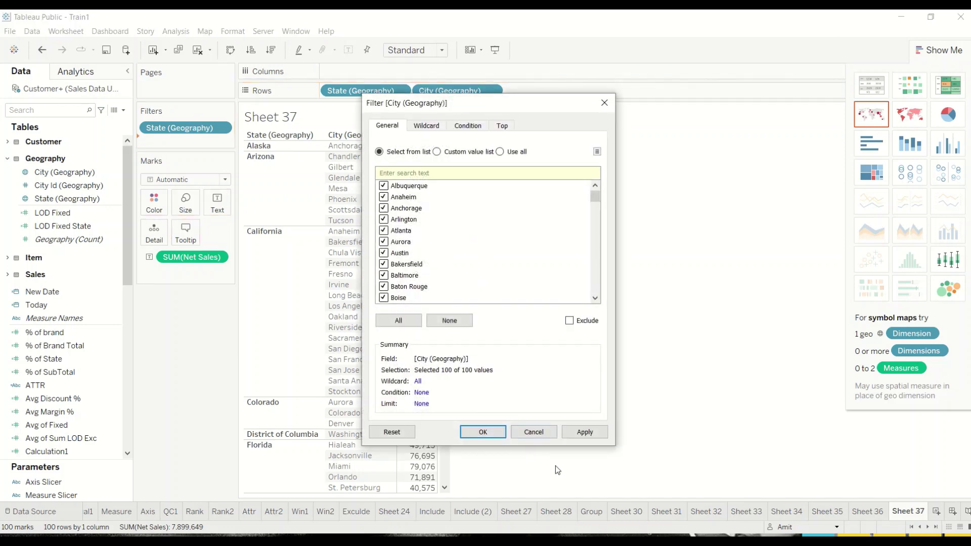
{"action": "left_click", "coordinate": [583, 432]}
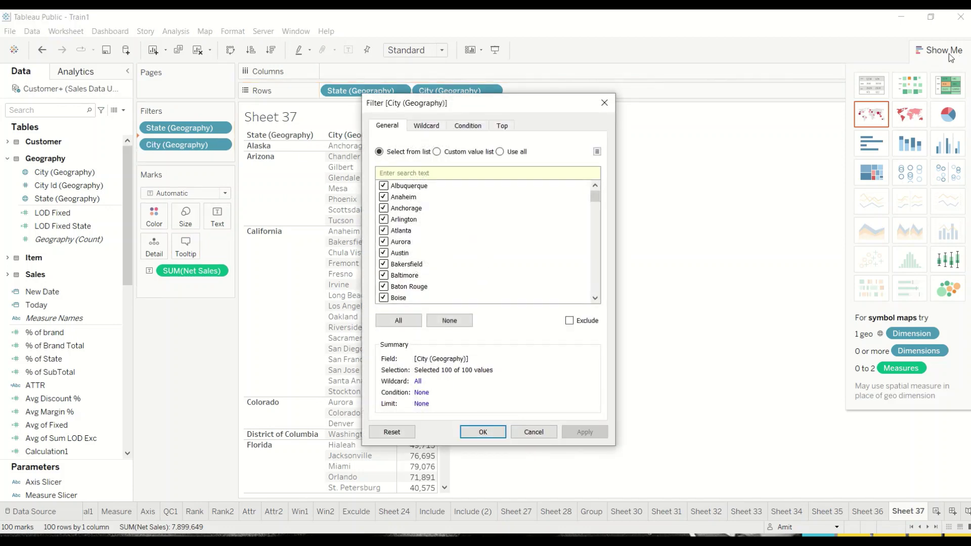
{"action": "left_click", "coordinate": [480, 431]}
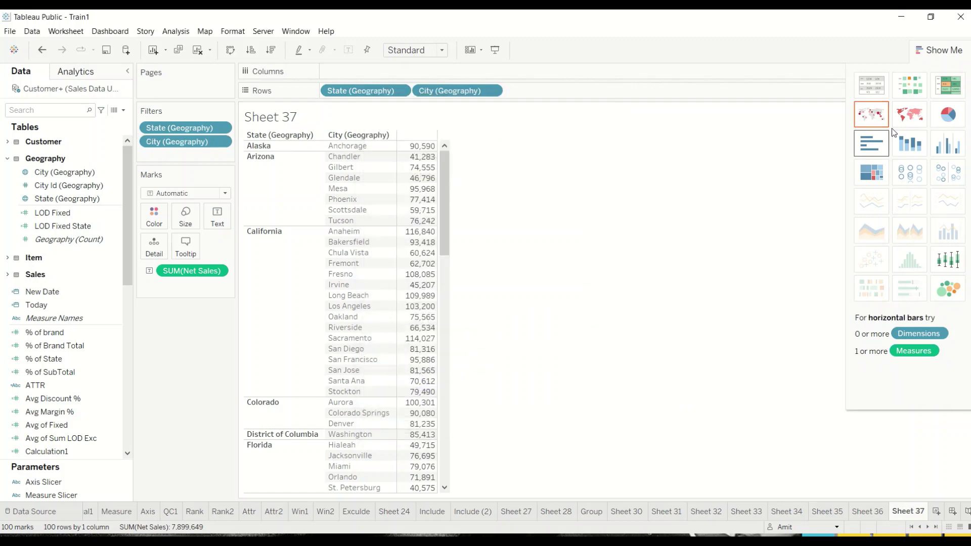
Hide the chart type suggestions and show the State (Geography) filter control beside the table
{"action": "left_click", "coordinate": [941, 53]}
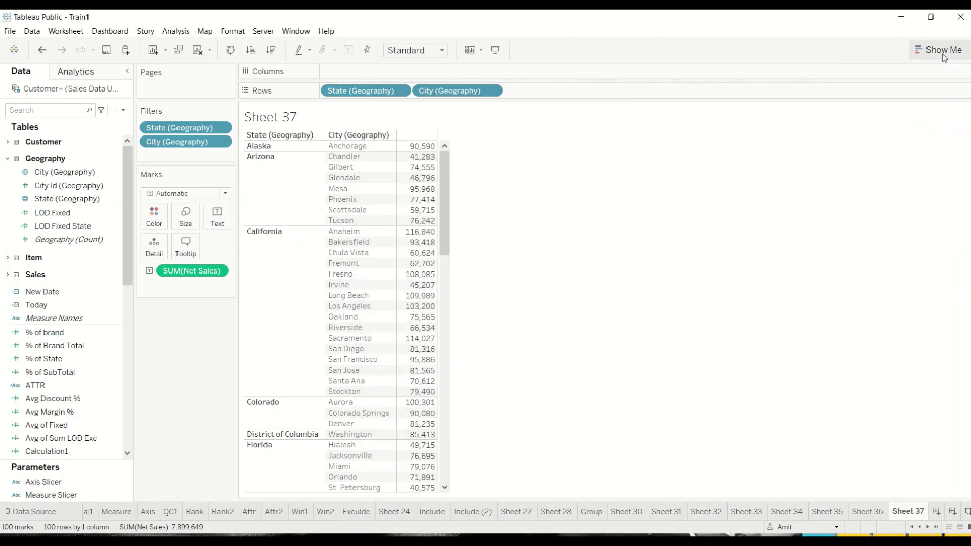
{"action": "right_click", "coordinate": [189, 128]}
{"action": "left_click", "coordinate": [217, 148]}
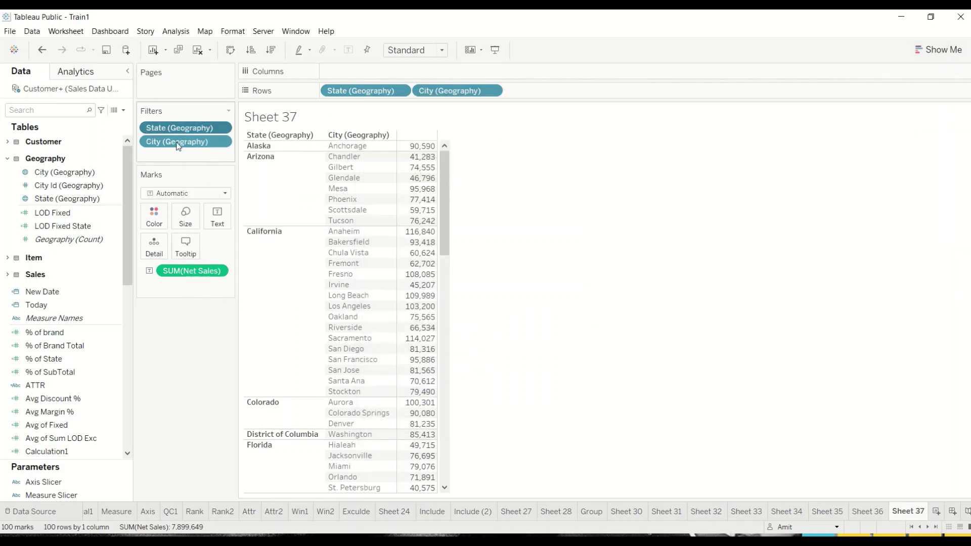
{"action": "right_click", "coordinate": [177, 143]}
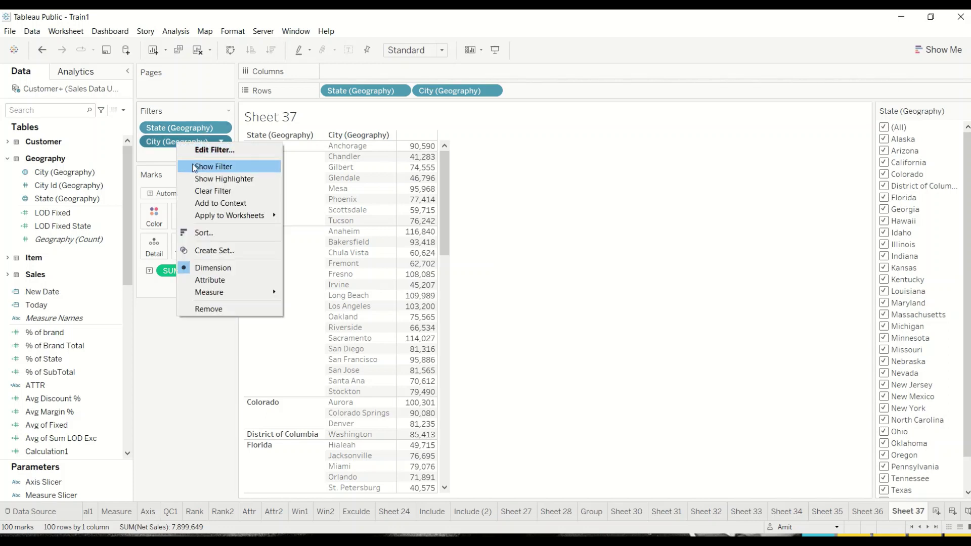
{"action": "left_click", "coordinate": [766, 221]}
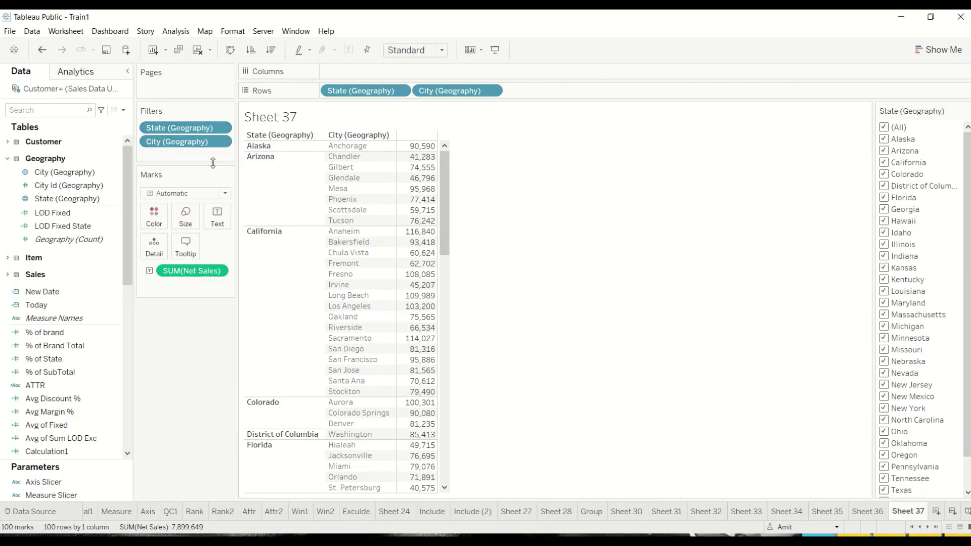
Limit the City (Geography) filter to the top 10 cities by the sum of Net Sales
{"action": "left_click", "coordinate": [221, 142]}
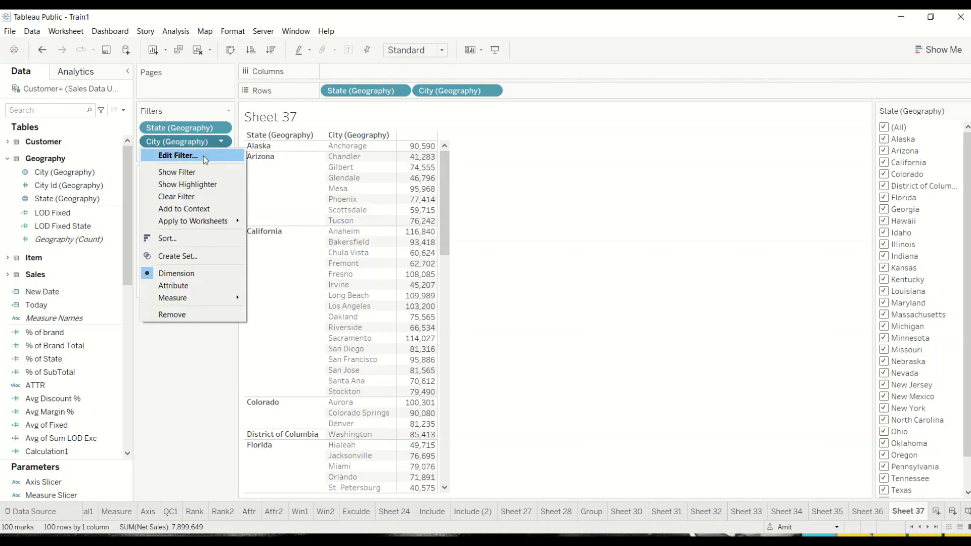
{"action": "left_click", "coordinate": [205, 158]}
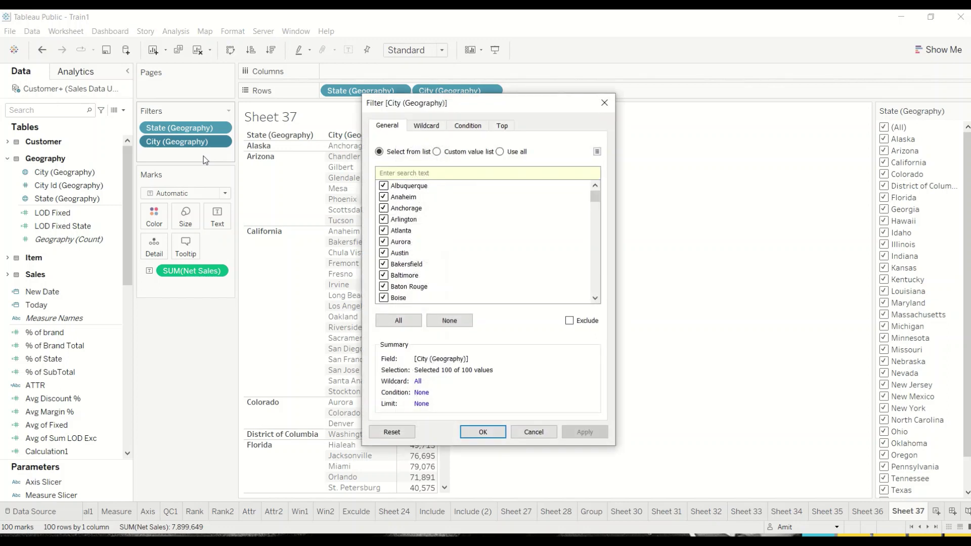
{"action": "left_click", "coordinate": [503, 126]}
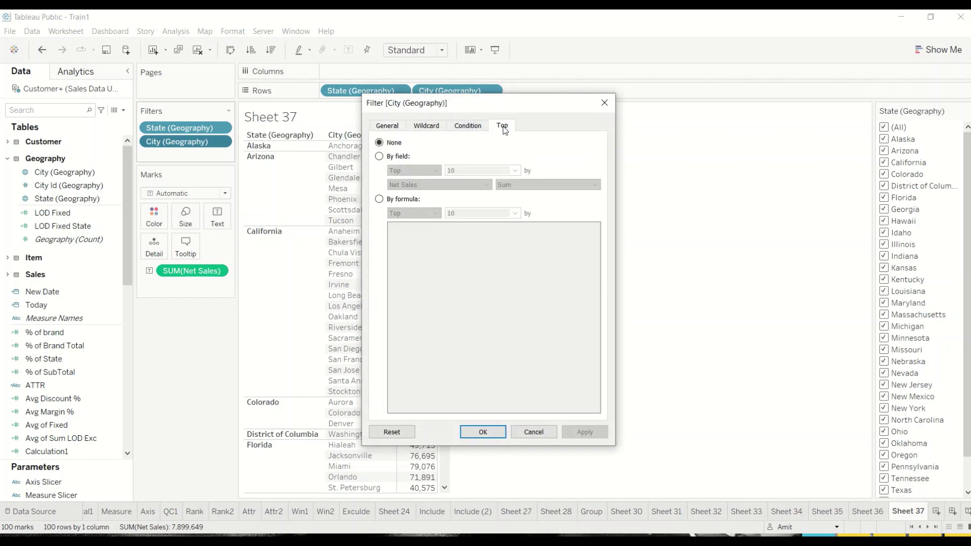
{"action": "left_click", "coordinate": [380, 156]}
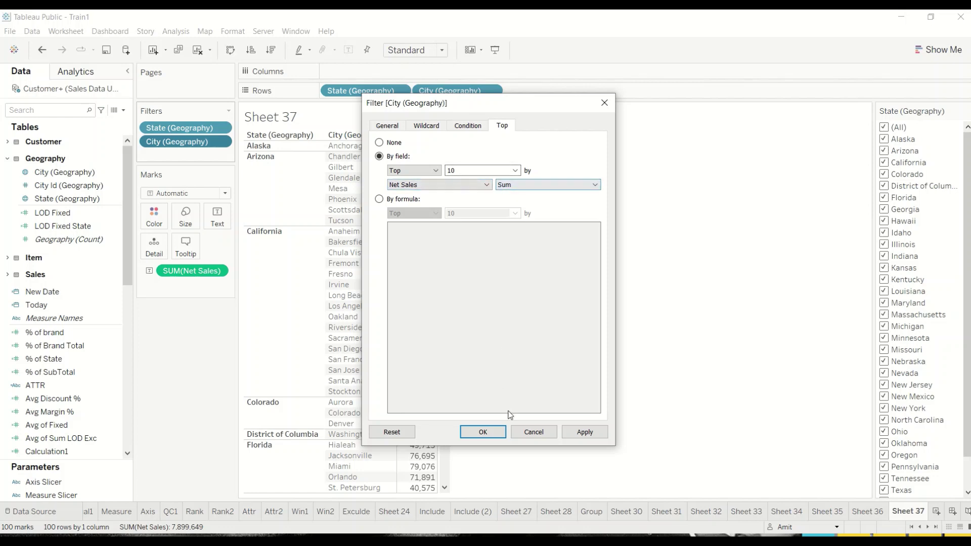
{"action": "left_click", "coordinate": [584, 437]}
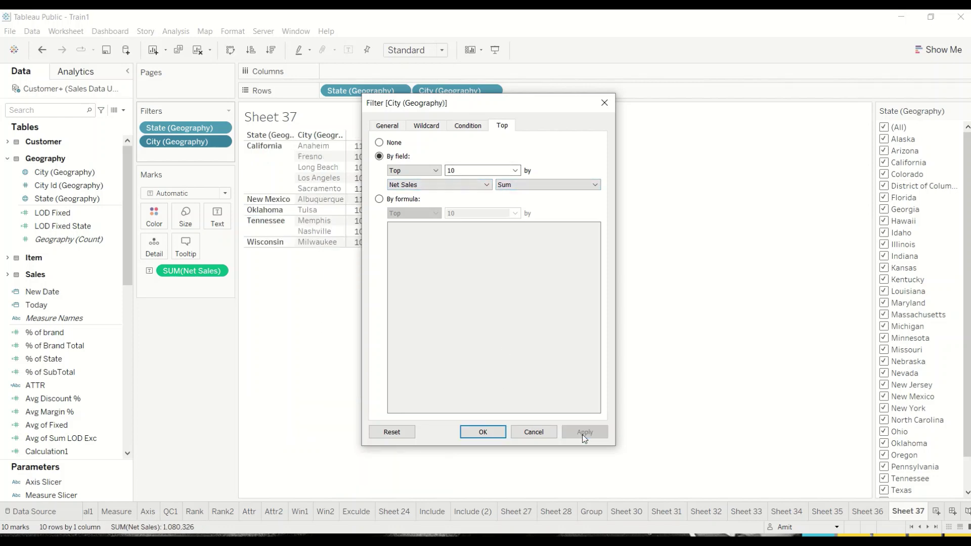
{"action": "left_click", "coordinate": [483, 431]}
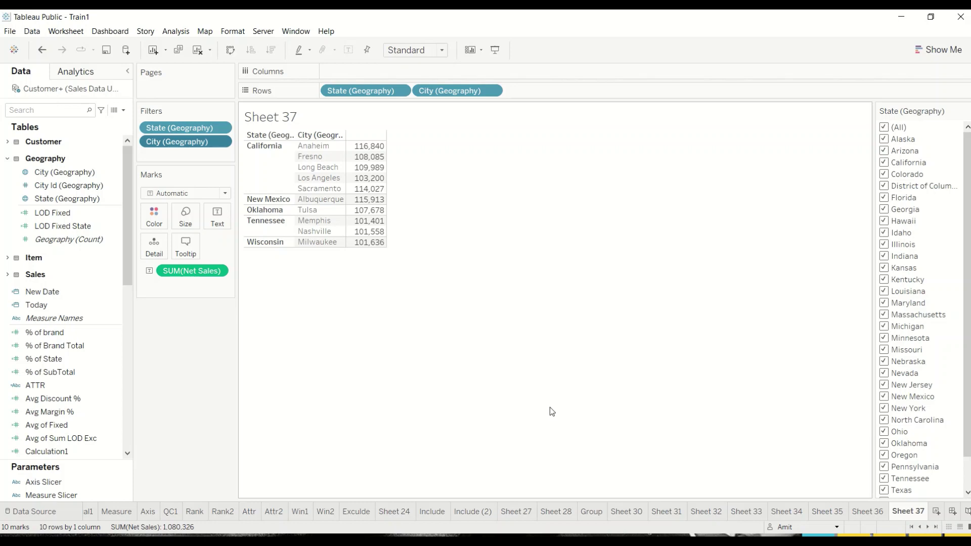
Clear every state in the State (Geography) filter and select only Arizona, California and Colorado
{"action": "left_click", "coordinate": [884, 128]}
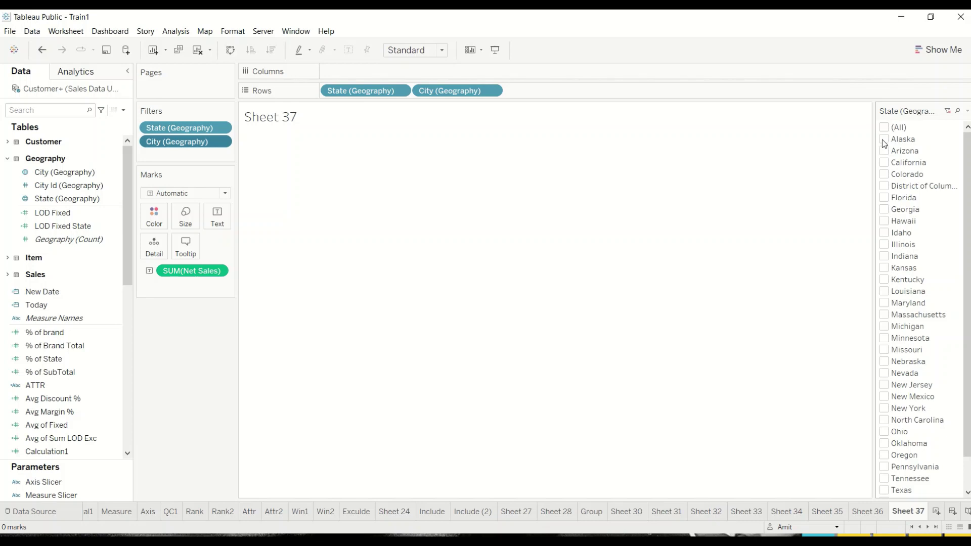
{"action": "left_click", "coordinate": [884, 144]}
{"action": "left_click", "coordinate": [888, 142]}
{"action": "left_click", "coordinate": [888, 165]}
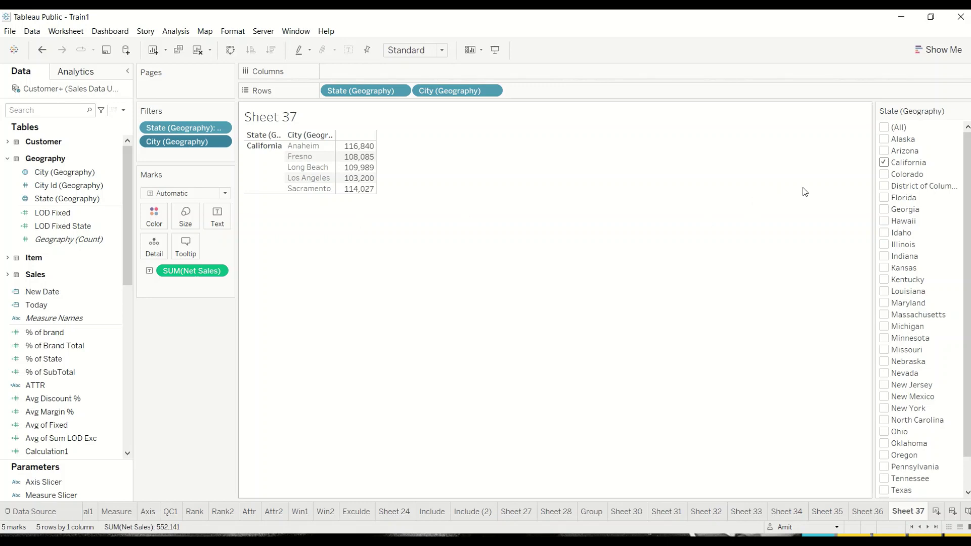
{"action": "left_click", "coordinate": [889, 175]}
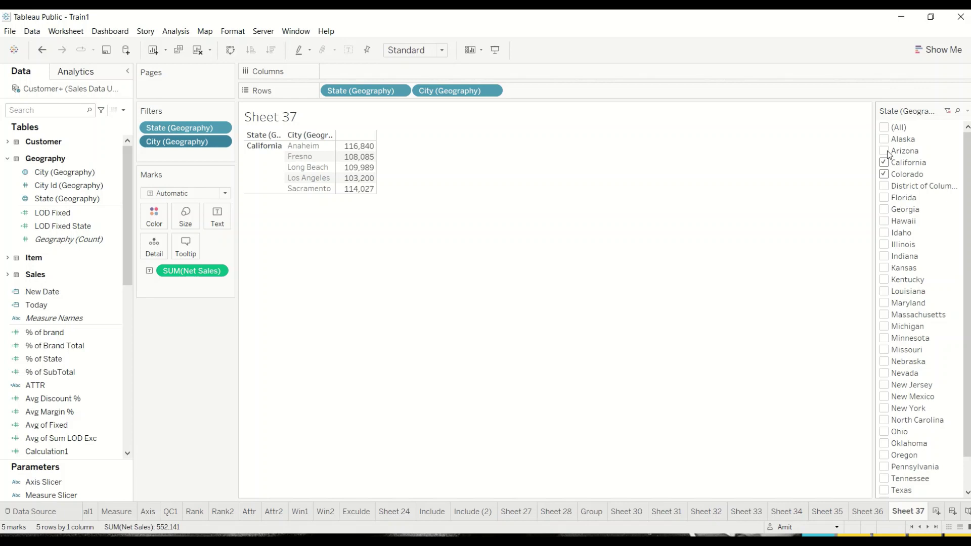
{"action": "left_click", "coordinate": [888, 153]}
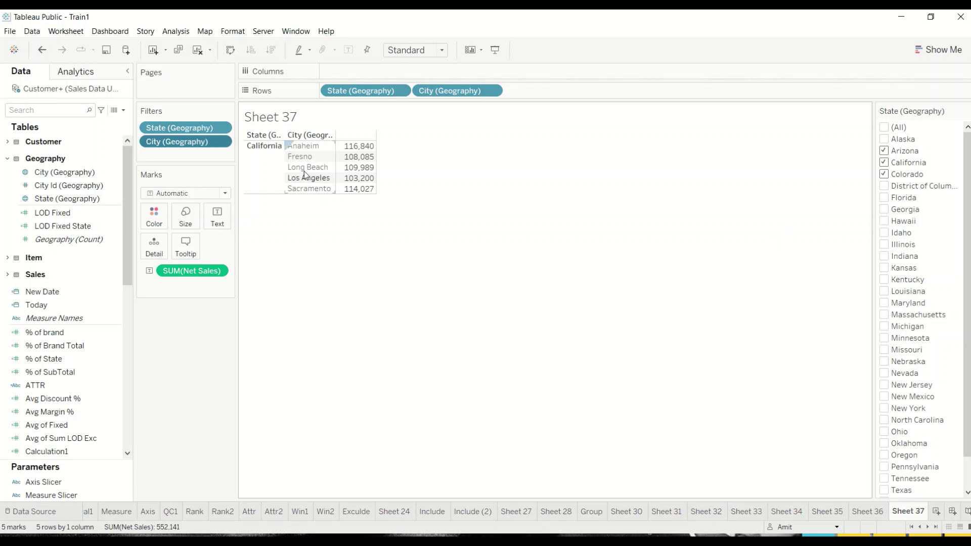
Make the State (Geography) filter a context filter so the top 10 city filter is evaluated within it
{"action": "right_click", "coordinate": [190, 132]}
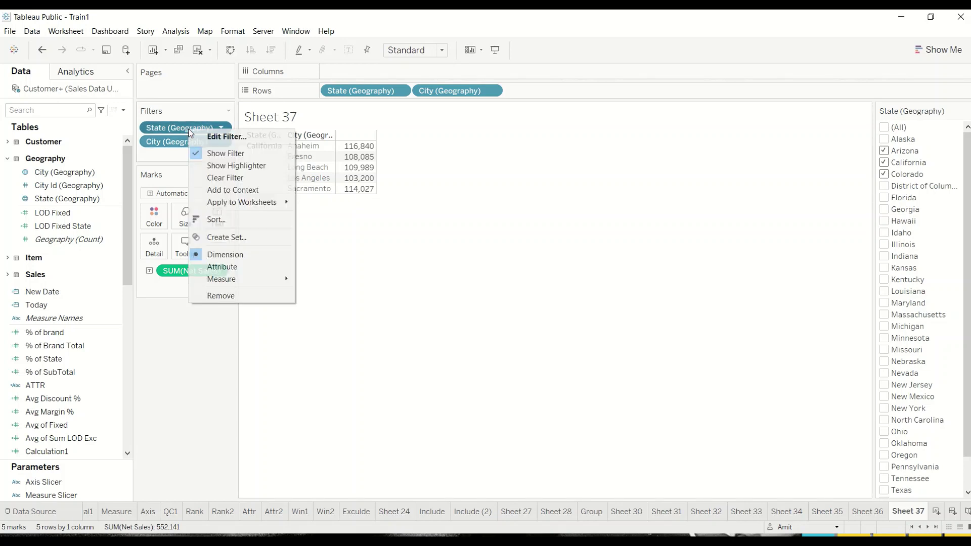
{"action": "left_click", "coordinate": [212, 191]}
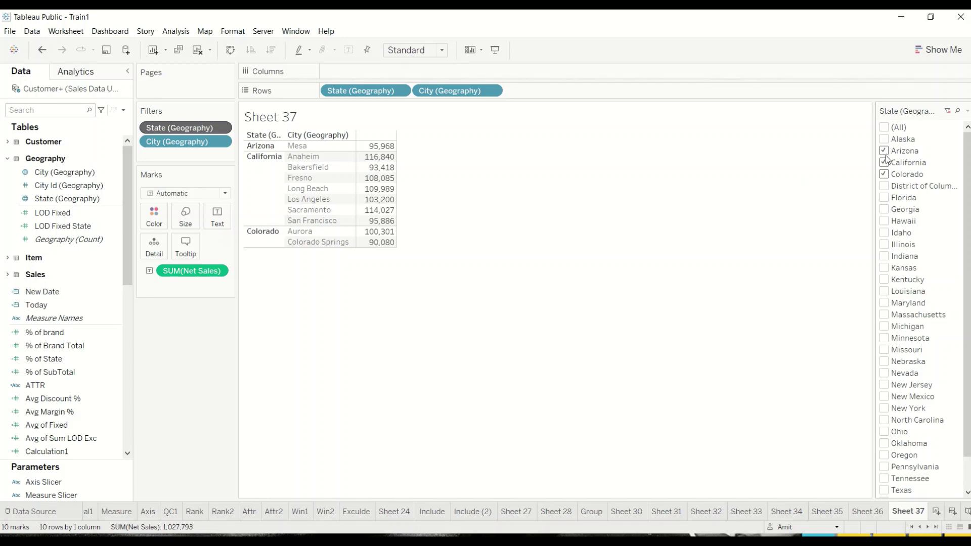
Add Alaska to the State (Geography) filter and deselect the other states, leaving only Alaska selected
{"action": "left_click", "coordinate": [884, 140]}
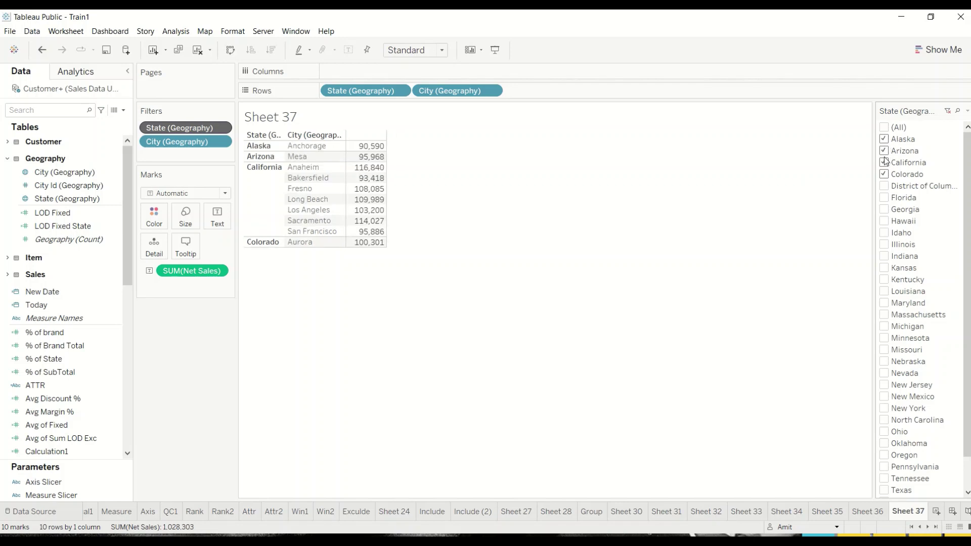
{"action": "left_click", "coordinate": [884, 163]}
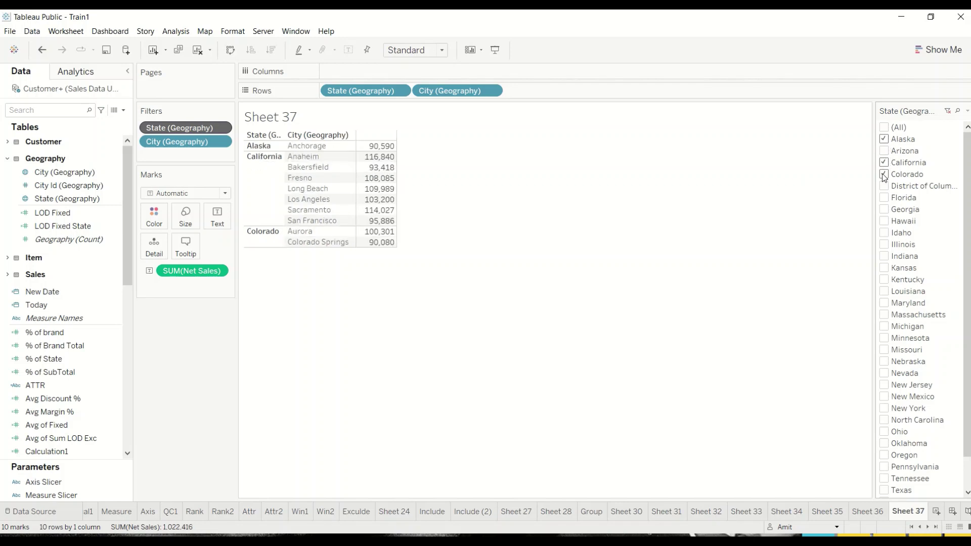
{"action": "left_click", "coordinate": [884, 175]}
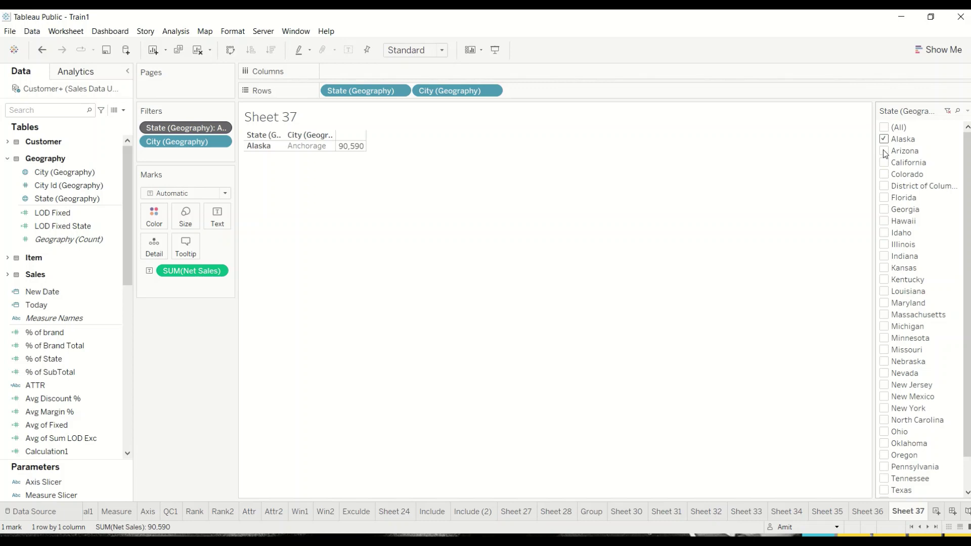
Add Arizona, California, Colorado and District of Columbia to the states selected in the State (Geography) filter
{"action": "left_click", "coordinate": [884, 151]}
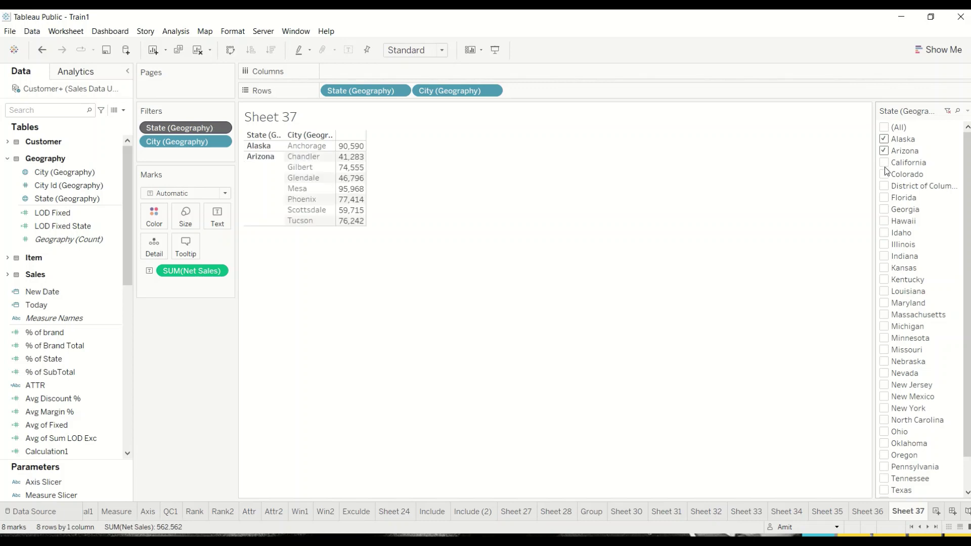
{"action": "left_click", "coordinate": [884, 163]}
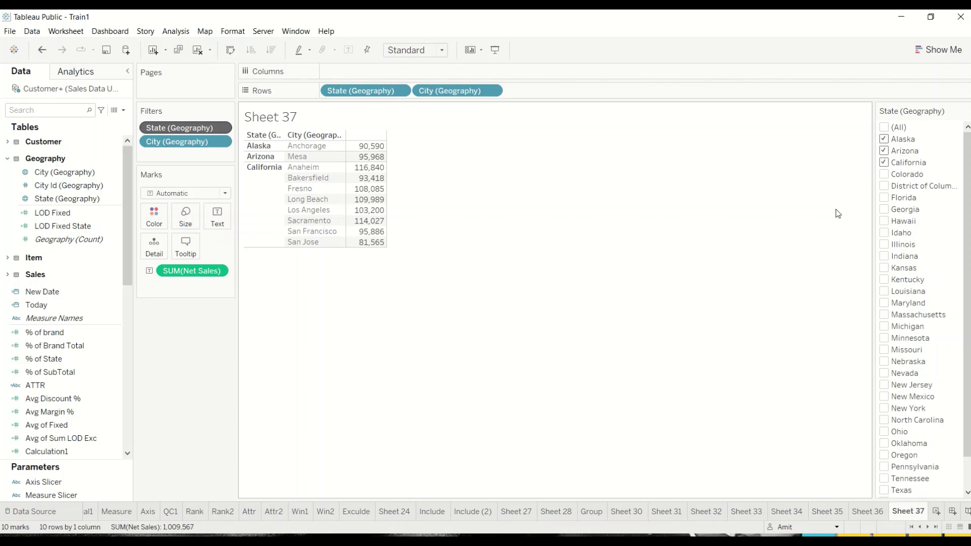
{"action": "left_click", "coordinate": [883, 174]}
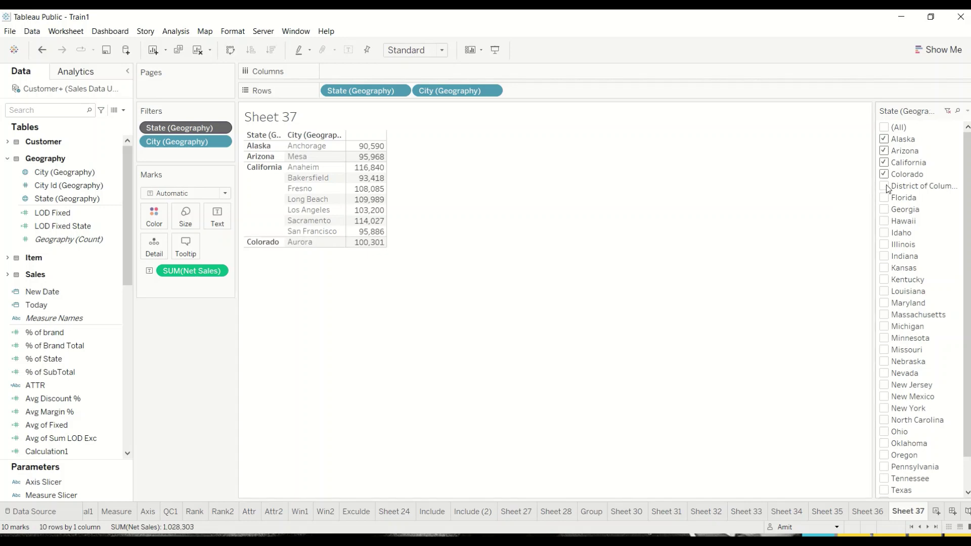
{"action": "left_click", "coordinate": [885, 186]}
Switch to the AT TI report in Power BI Desktop
{"action": "key", "text": "alt+Tab"}
{"action": "key", "text": "alt+Tab"}
{"action": "key", "text": "alt+Tab"}
{"action": "key", "text": "alt+Tab"}
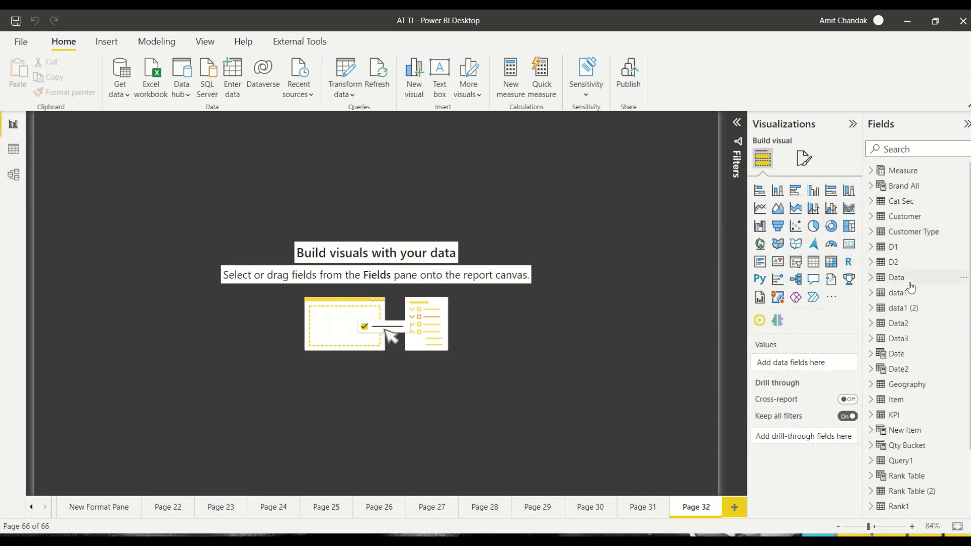
Build a table visual from the State and City fields of the Geography table on Page 32 and enlarge it
{"action": "scroll", "coordinate": [910, 287], "scroll_direction": "down", "scroll_amount": 3}
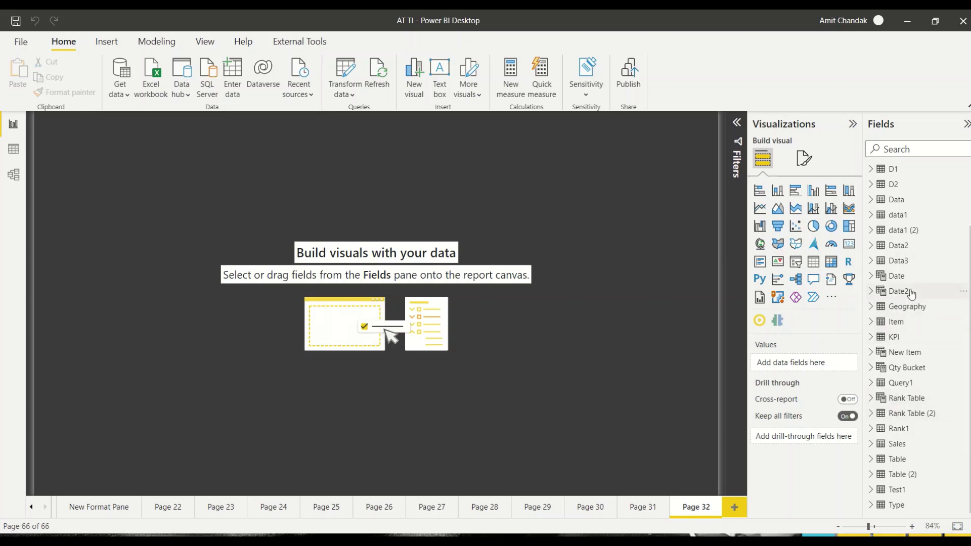
{"action": "scroll", "coordinate": [912, 293], "scroll_direction": "up", "scroll_amount": 2}
{"action": "left_click", "coordinate": [872, 359]}
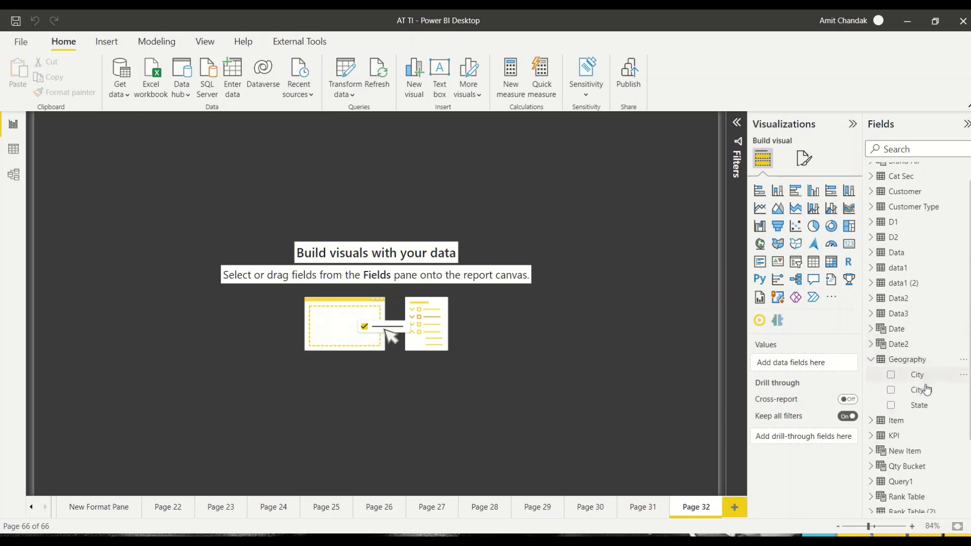
{"action": "left_click_drag", "start_coordinate": [898, 404], "coordinate": [158, 222]}
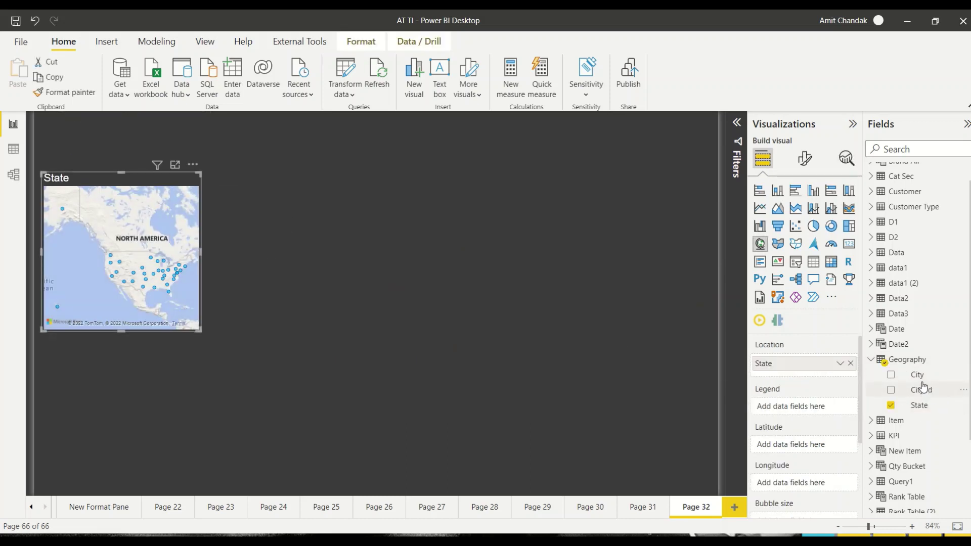
{"action": "left_click_drag", "start_coordinate": [921, 375], "coordinate": [101, 265]}
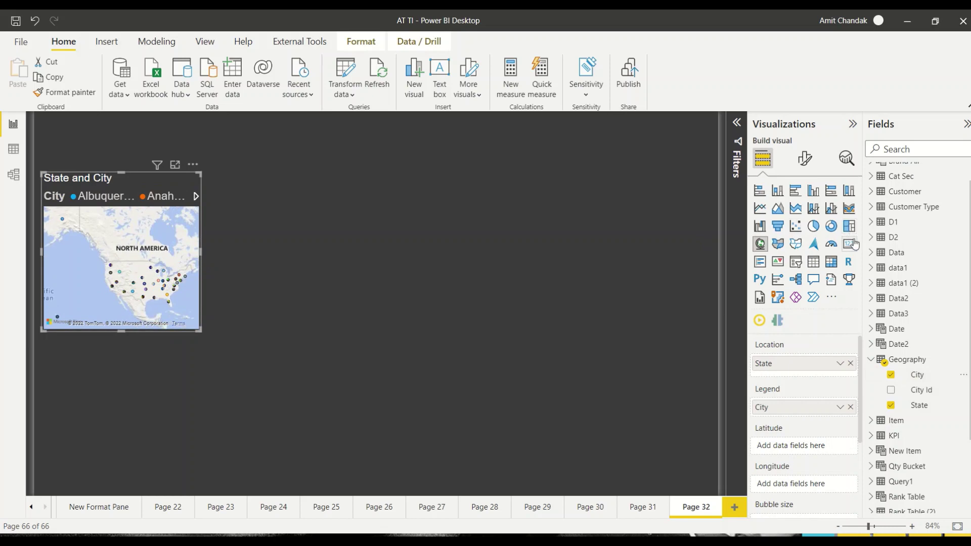
{"action": "left_click", "coordinate": [813, 261]}
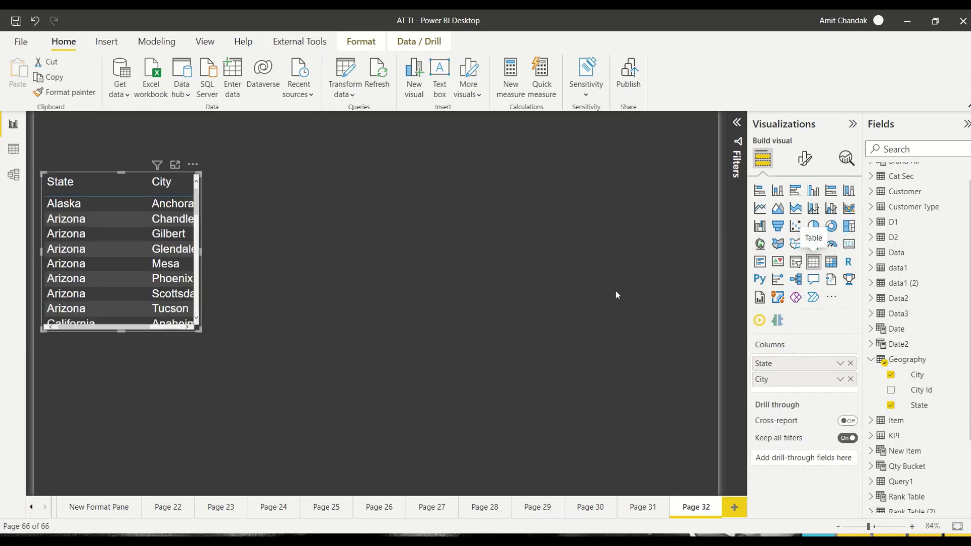
{"action": "left_click_drag", "start_coordinate": [198, 331], "coordinate": [392, 487]}
Search the fields for "ne", add the Net measure to the State and City table, and clear the search
{"action": "scroll", "coordinate": [925, 245], "scroll_direction": "up", "scroll_amount": 2}
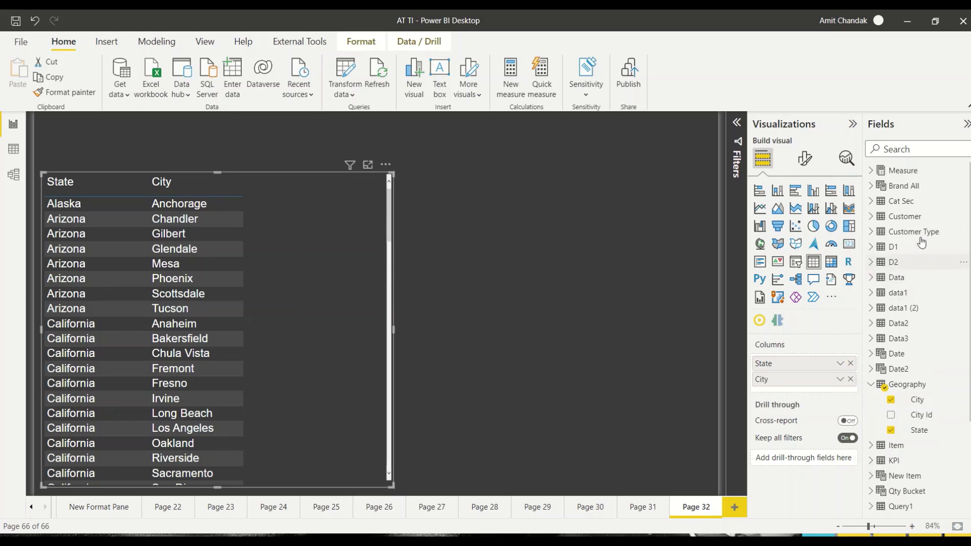
{"action": "left_click", "coordinate": [870, 170]}
{"action": "left_click", "coordinate": [921, 149]}
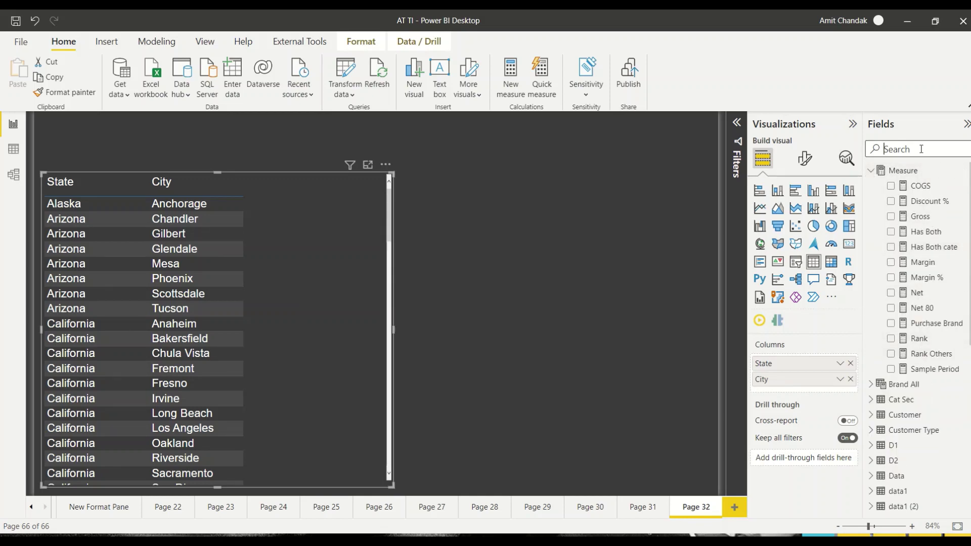
{"action": "type", "text": "ne"}
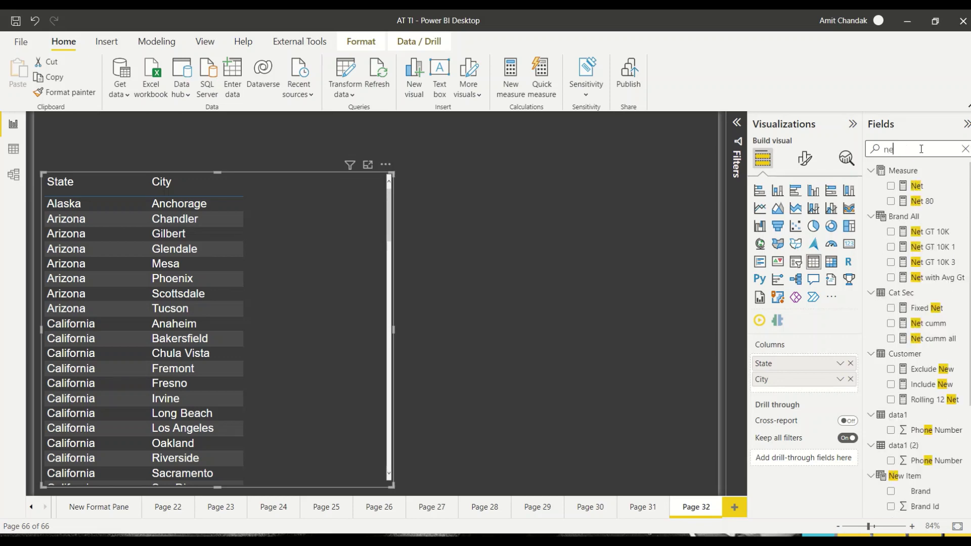
{"action": "left_click_drag", "start_coordinate": [915, 191], "coordinate": [323, 260]}
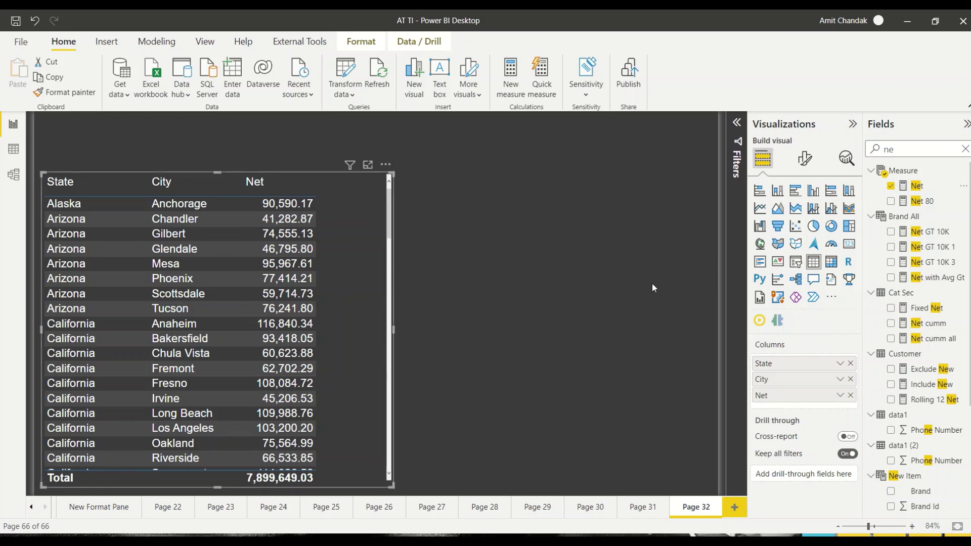
{"action": "scroll", "coordinate": [930, 334], "scroll_direction": "down", "scroll_amount": 3}
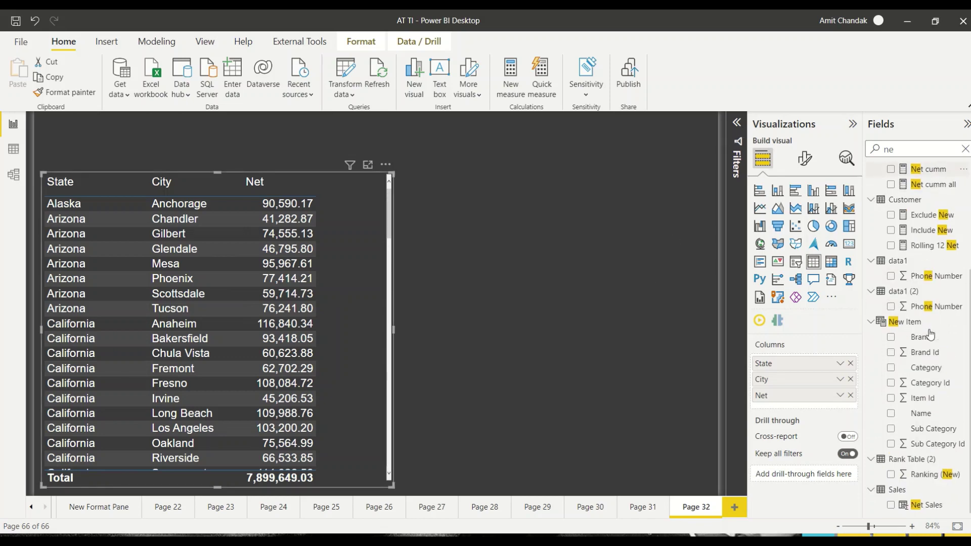
{"action": "left_click", "coordinate": [907, 146]}
{"action": "key", "text": "BackSpace"}
{"action": "key", "text": "BackSpace"}
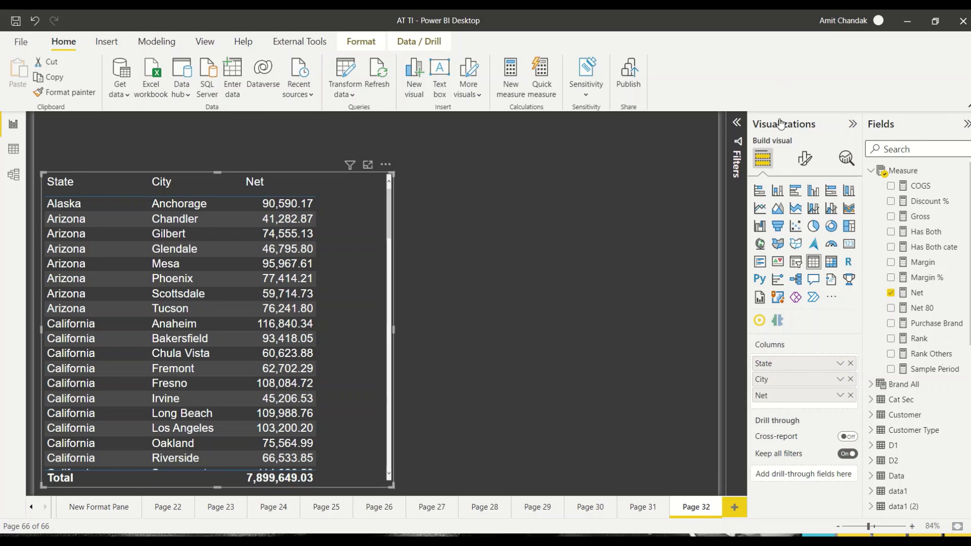
With the filter settings shown, add a slicer on Geography's State beside the table and narrow both visuals
{"action": "left_click", "coordinate": [736, 123]}
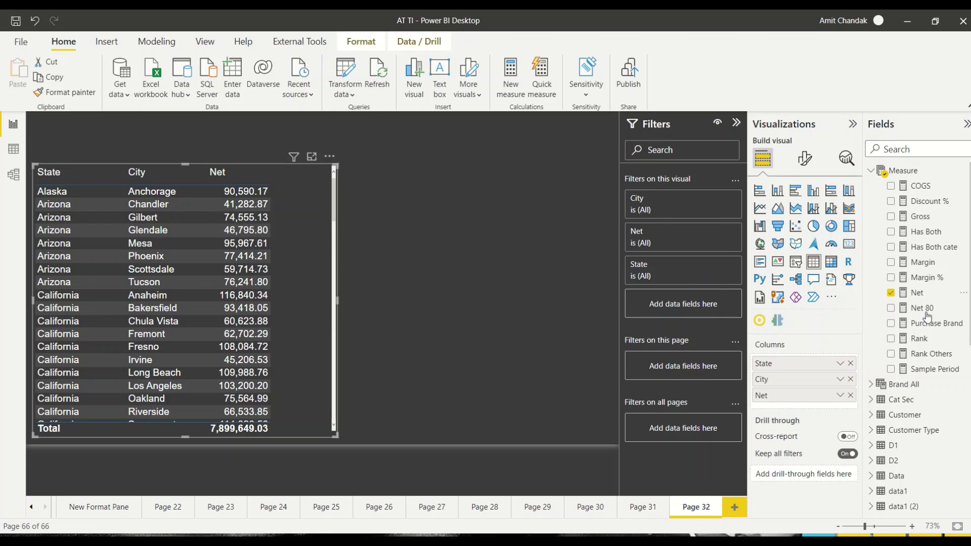
{"action": "scroll", "coordinate": [925, 354], "scroll_direction": "down", "scroll_amount": 5}
{"action": "left_click_drag", "start_coordinate": [923, 365], "coordinate": [529, 175]}
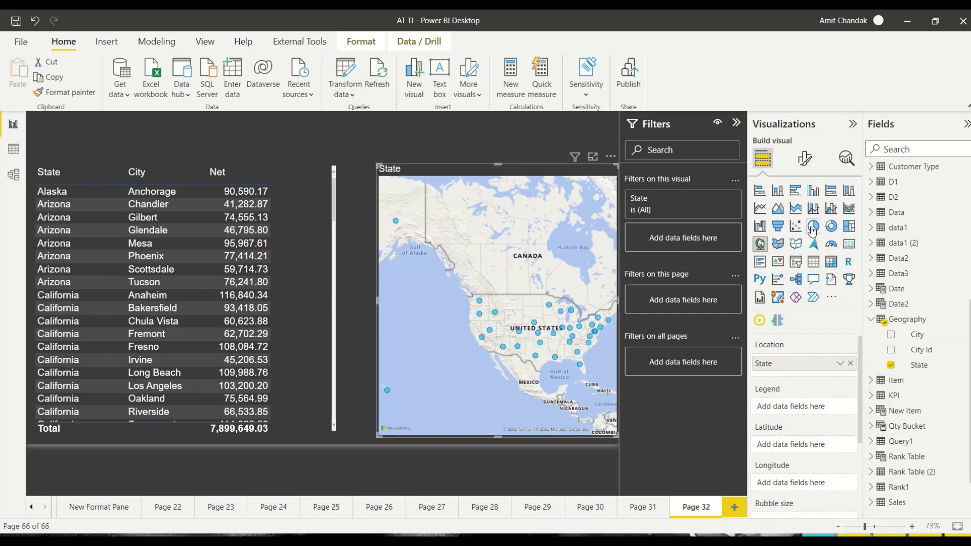
{"action": "left_click", "coordinate": [796, 262]}
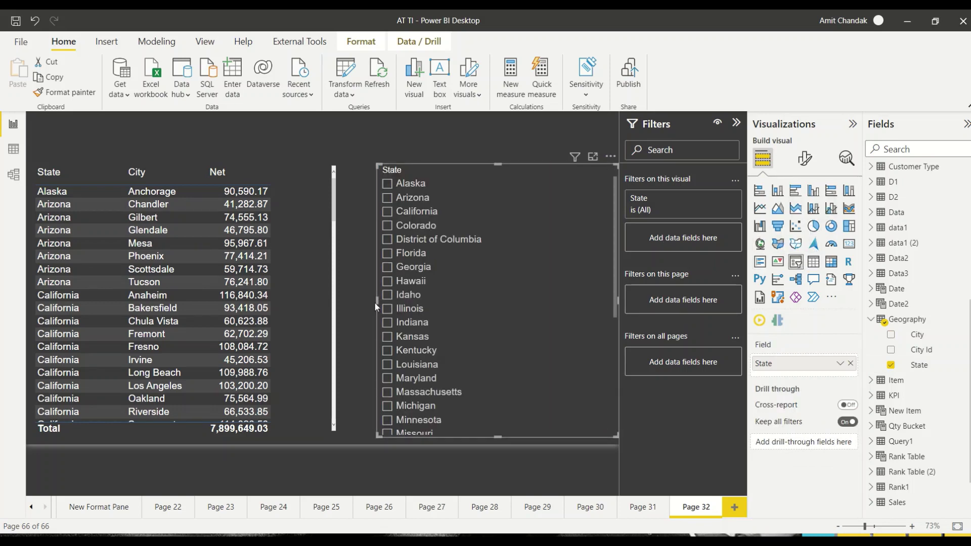
{"action": "left_click_drag", "start_coordinate": [376, 299], "coordinate": [500, 305]}
{"action": "left_click", "coordinate": [331, 302]}
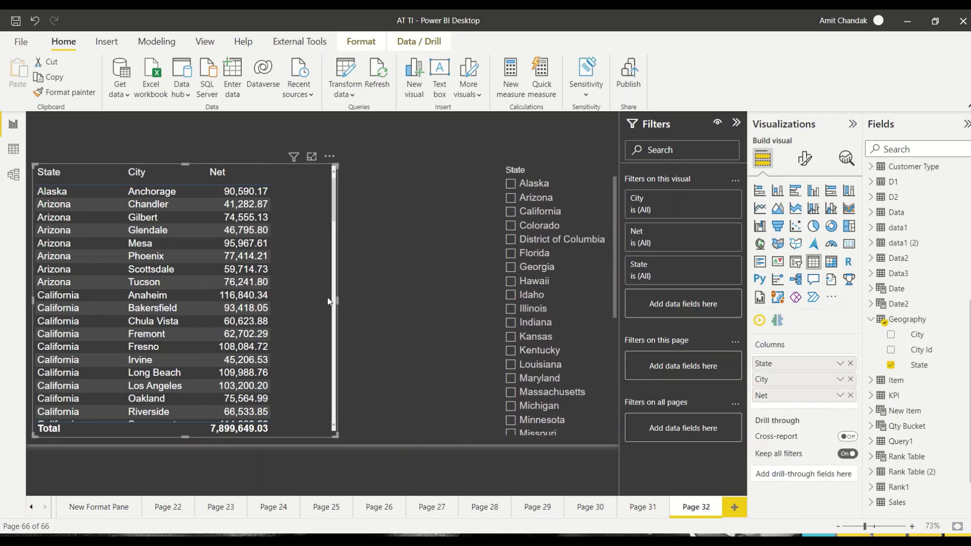
{"action": "left_click_drag", "start_coordinate": [336, 303], "coordinate": [295, 301]}
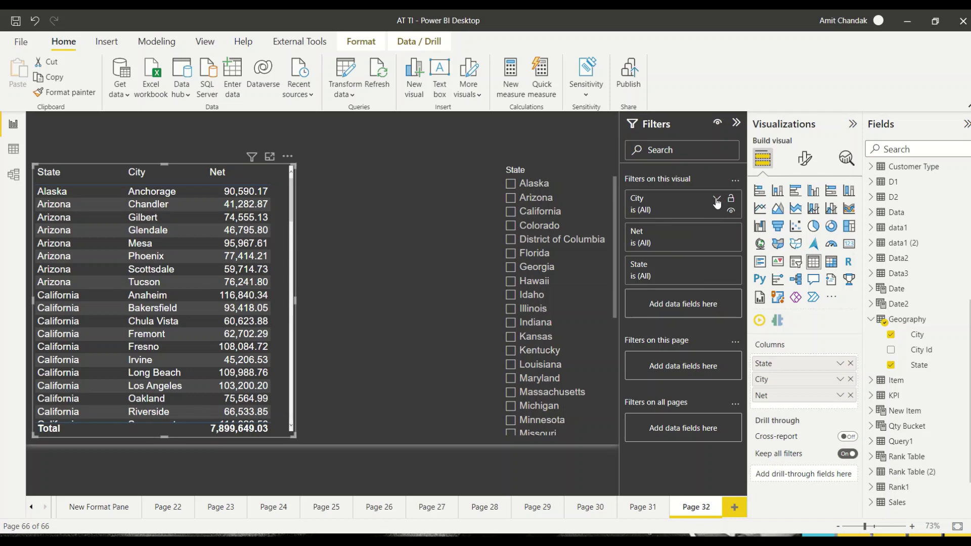
Apply a Top N filter on City to the table, showing the Top 10 items by the Net measure
{"action": "left_click", "coordinate": [717, 202]}
{"action": "left_click", "coordinate": [711, 242]}
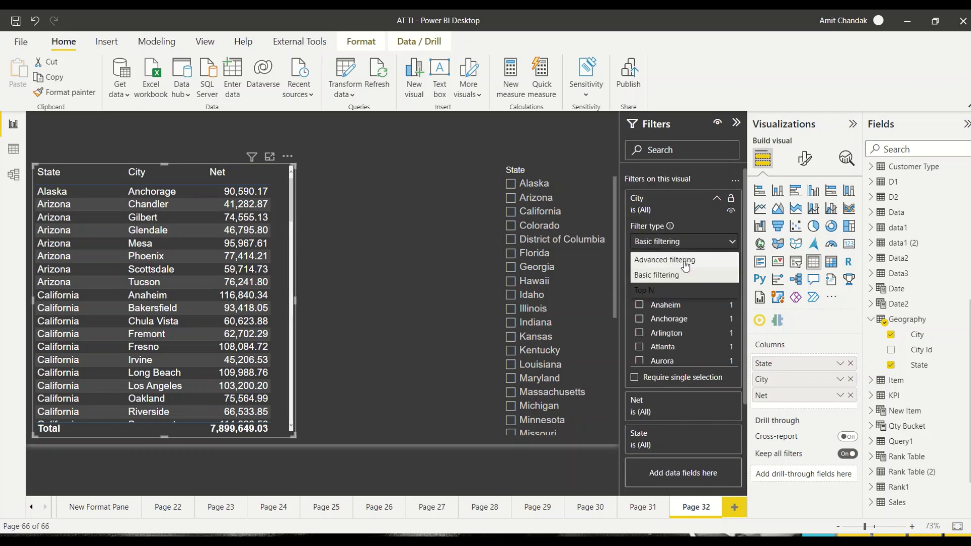
{"action": "left_click", "coordinate": [674, 260]}
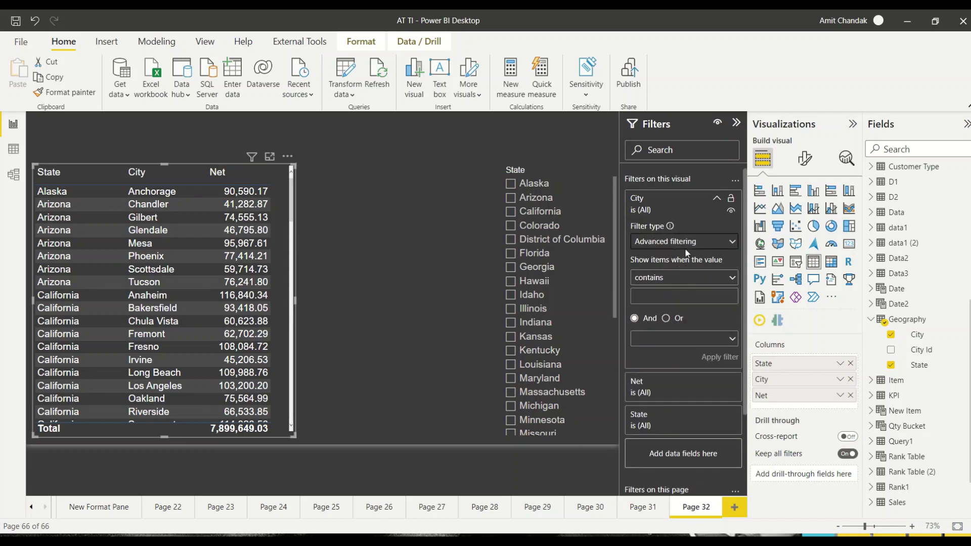
{"action": "left_click", "coordinate": [718, 248]}
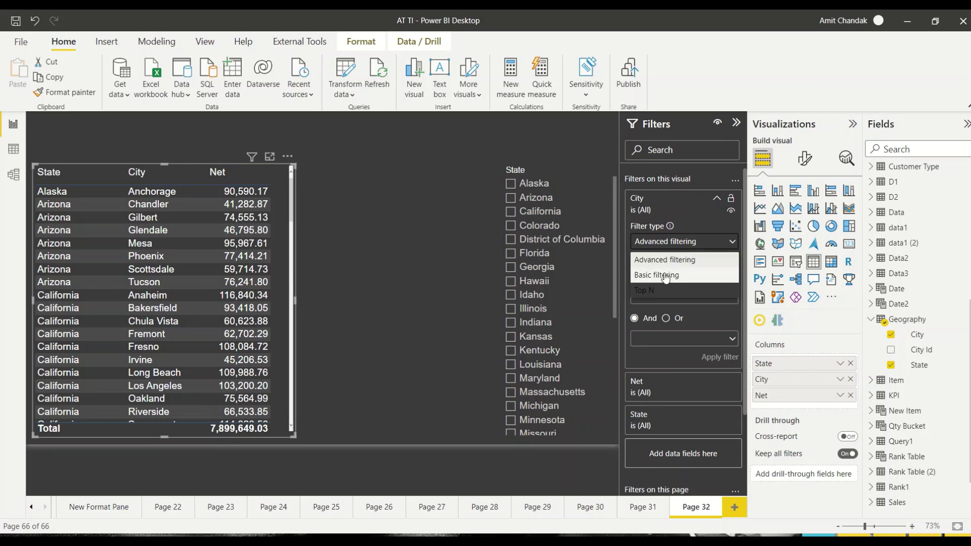
{"action": "left_click", "coordinate": [659, 292]}
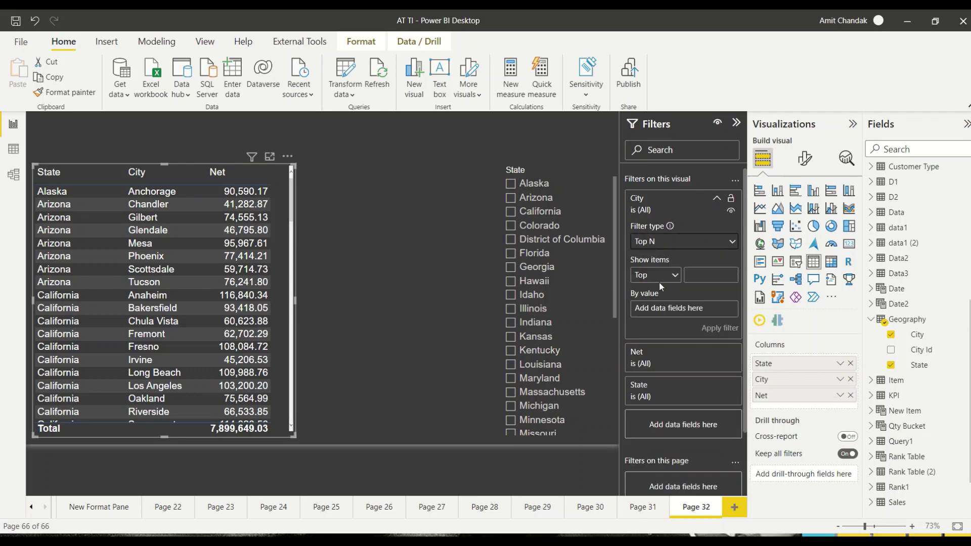
{"action": "left_click", "coordinate": [696, 272]}
{"action": "type", "text": "10"}
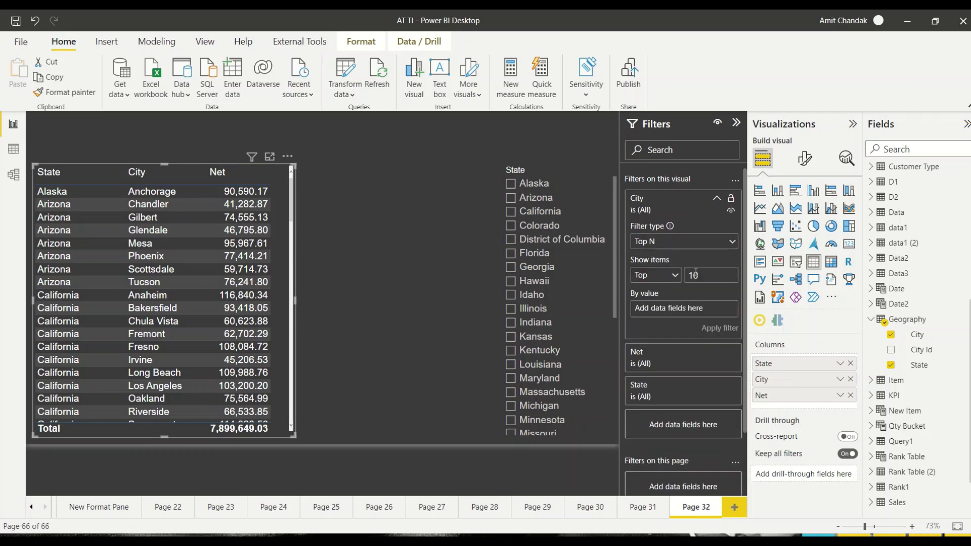
{"action": "scroll", "coordinate": [920, 323], "scroll_direction": "up", "scroll_amount": 5}
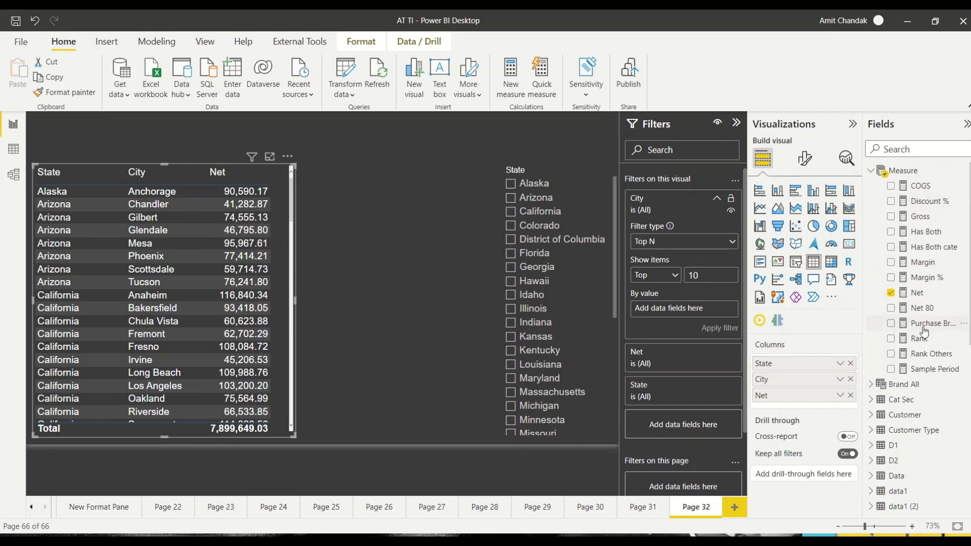
{"action": "left_click_drag", "start_coordinate": [916, 293], "coordinate": [681, 309]}
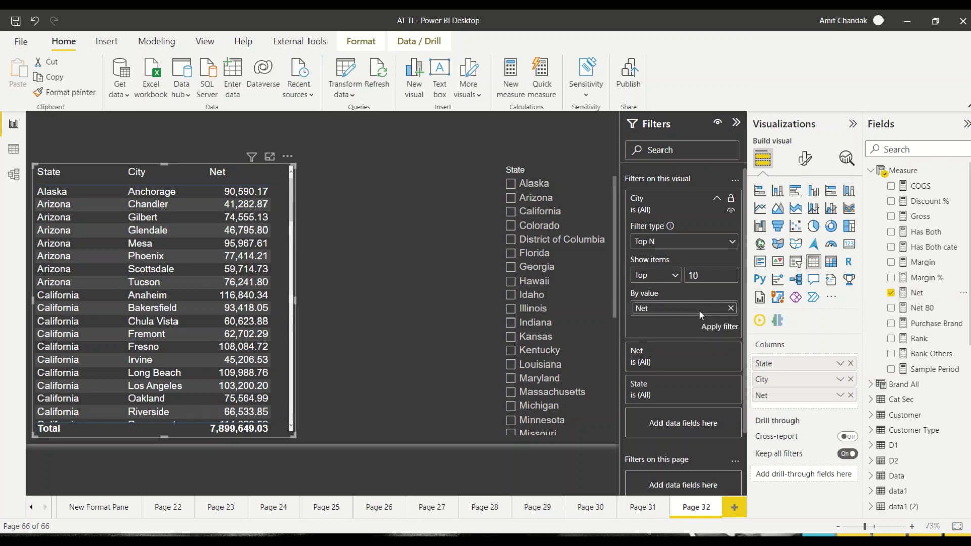
{"action": "left_click", "coordinate": [729, 329]}
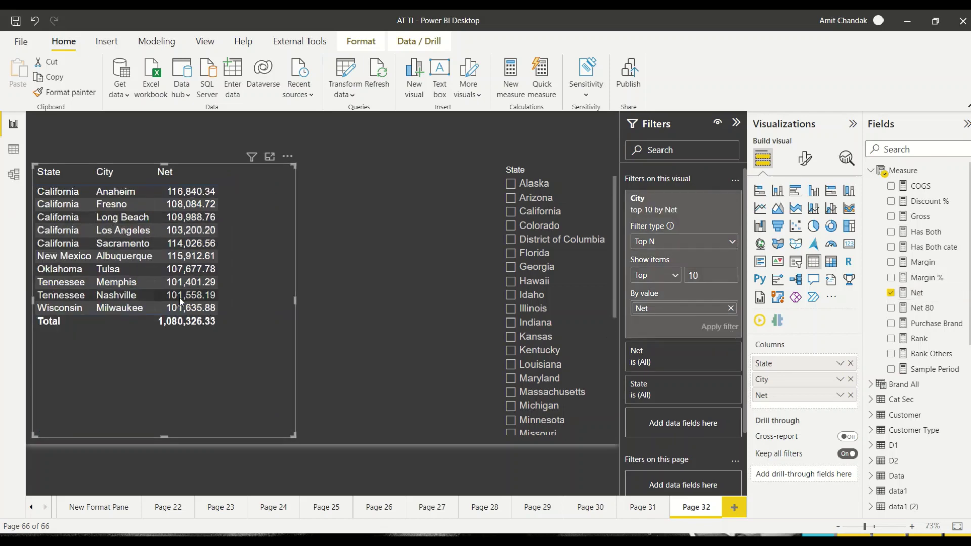
In Tableau, select all states in the State filter and compare the city list with the Power BI table
{"action": "key", "text": "alt+Tab"}
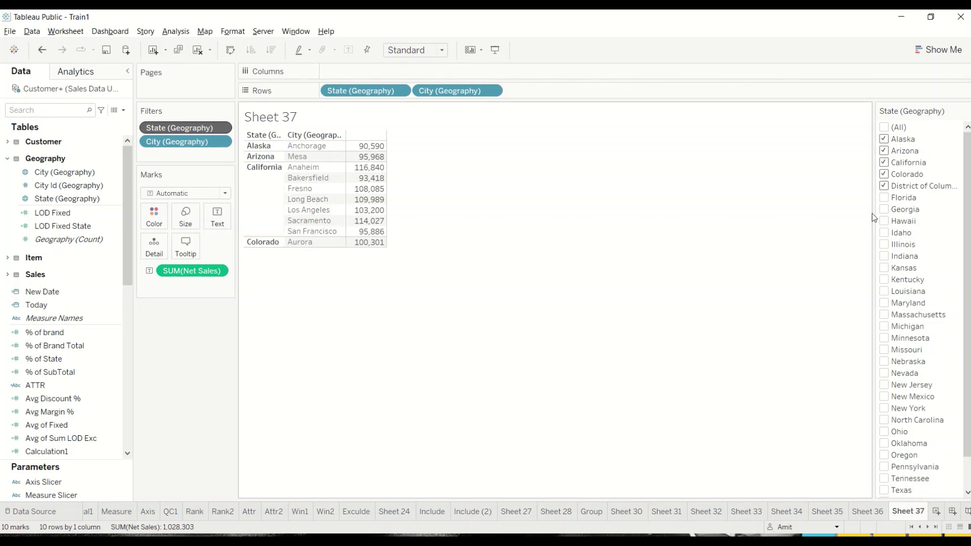
{"action": "left_click", "coordinate": [888, 130]}
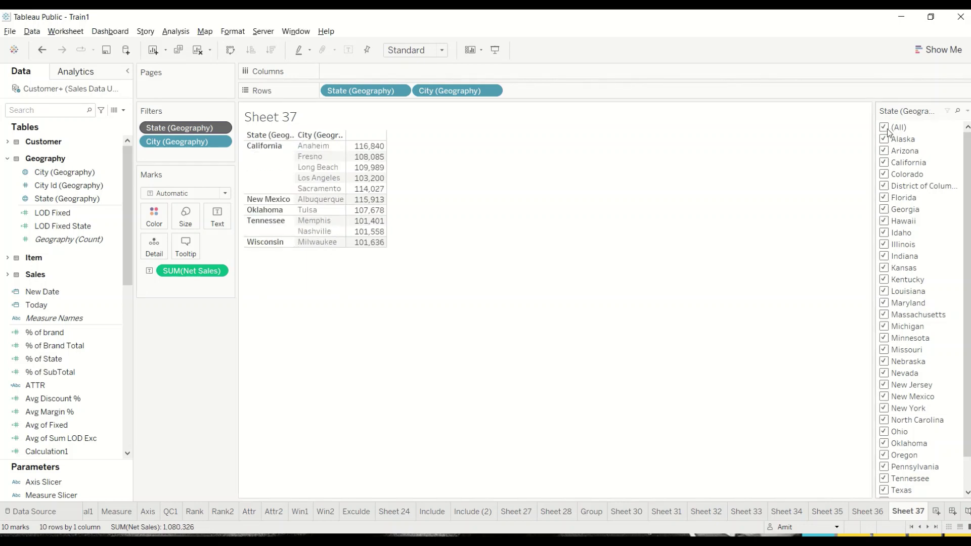
{"action": "key", "text": "alt+Tab"}
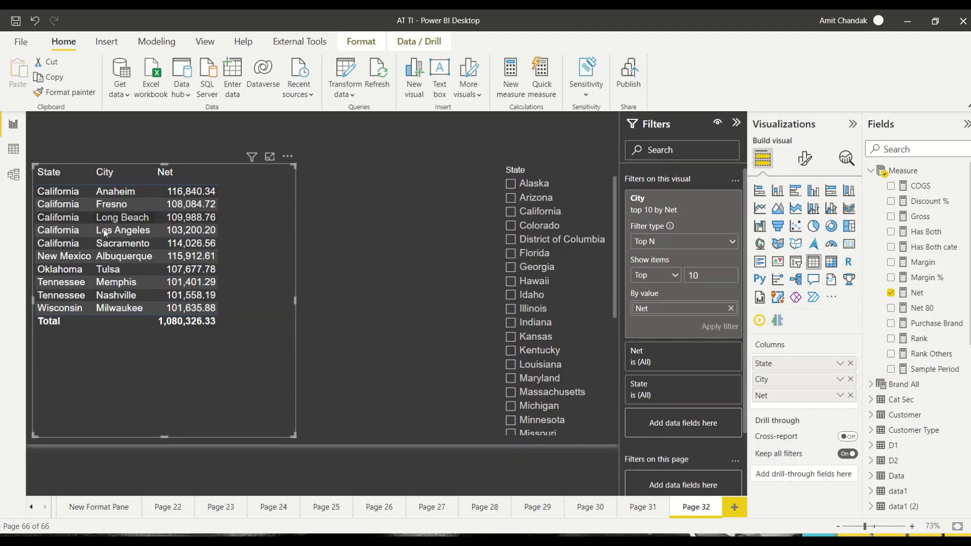
{"action": "key", "text": "alt+Tab"}
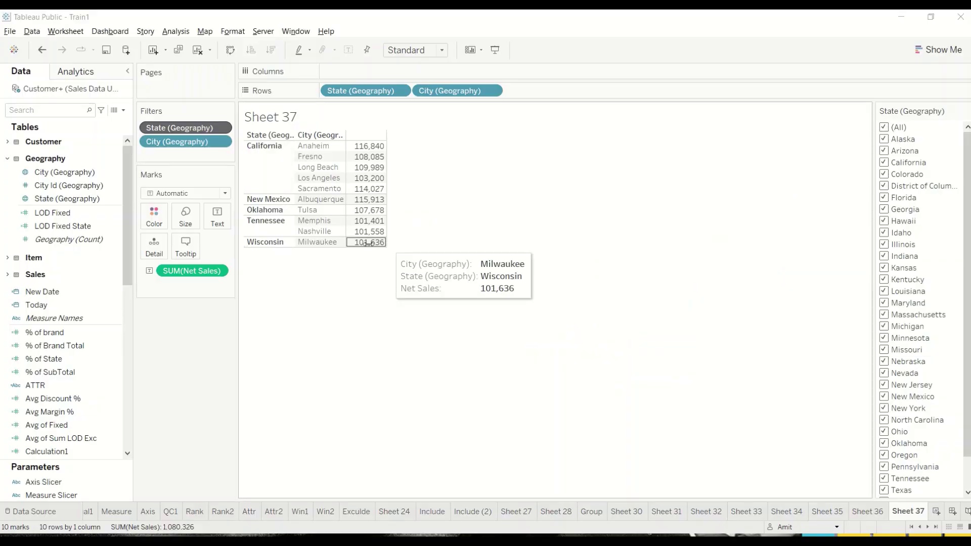
{"action": "key", "text": "alt+Tab"}
{"action": "key", "text": "alt+Tab"}
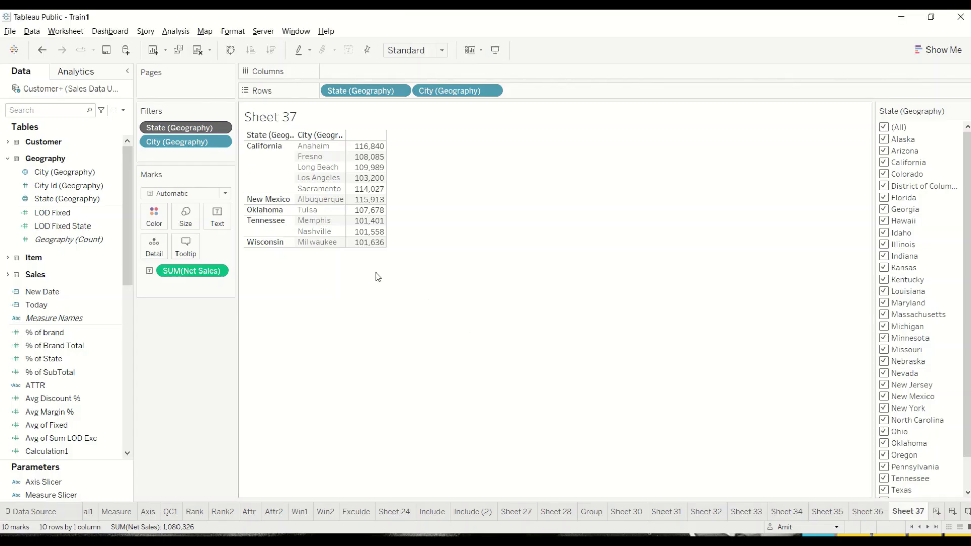
{"action": "key", "text": "alt+Tab"}
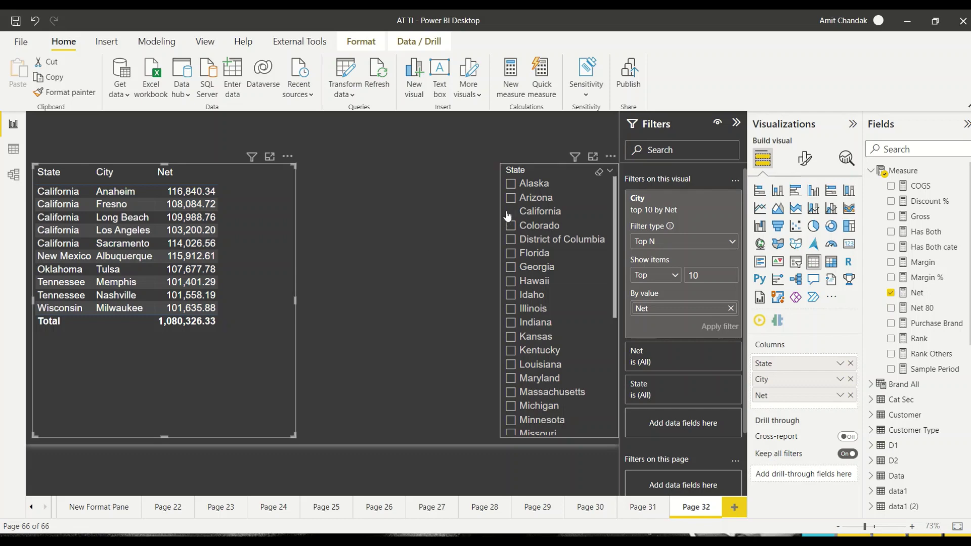
Select Alaska in the Power BI State slicer, and in Tableau limit the State filter to Alaska only
{"action": "left_click", "coordinate": [512, 186]}
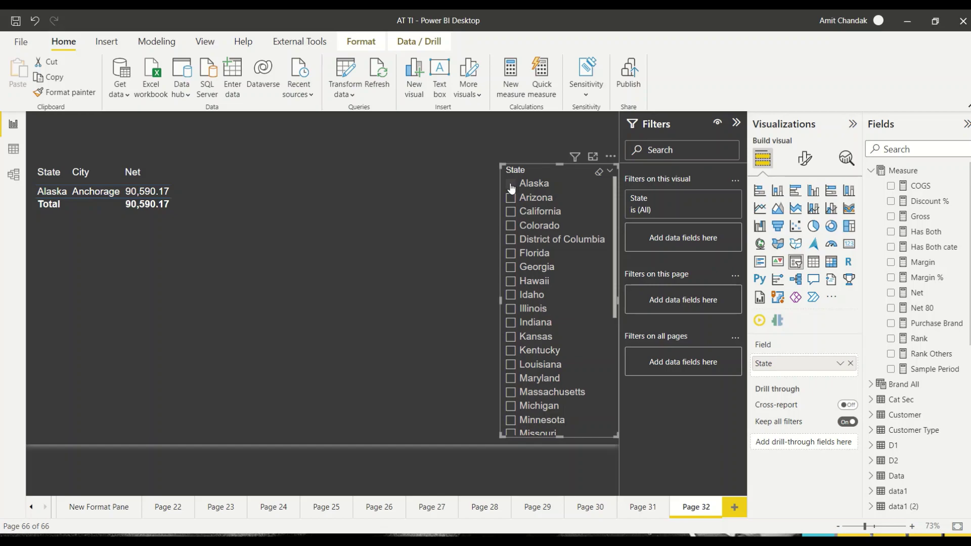
{"action": "key", "text": "alt+Tab"}
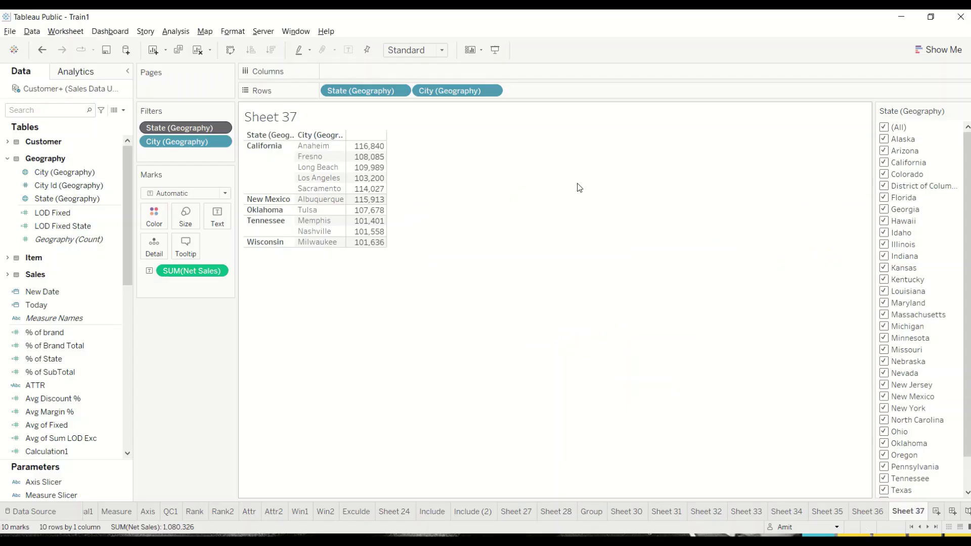
{"action": "left_click", "coordinate": [888, 130]}
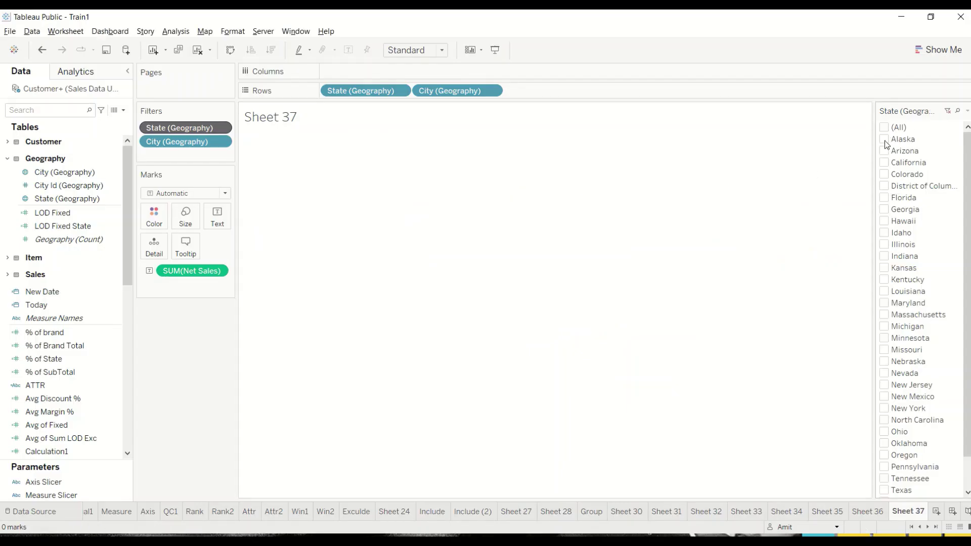
{"action": "left_click", "coordinate": [885, 142]}
Remove the State (Geography) filter from context in Tableau's Sheet 37
{"action": "right_click", "coordinate": [191, 145]}
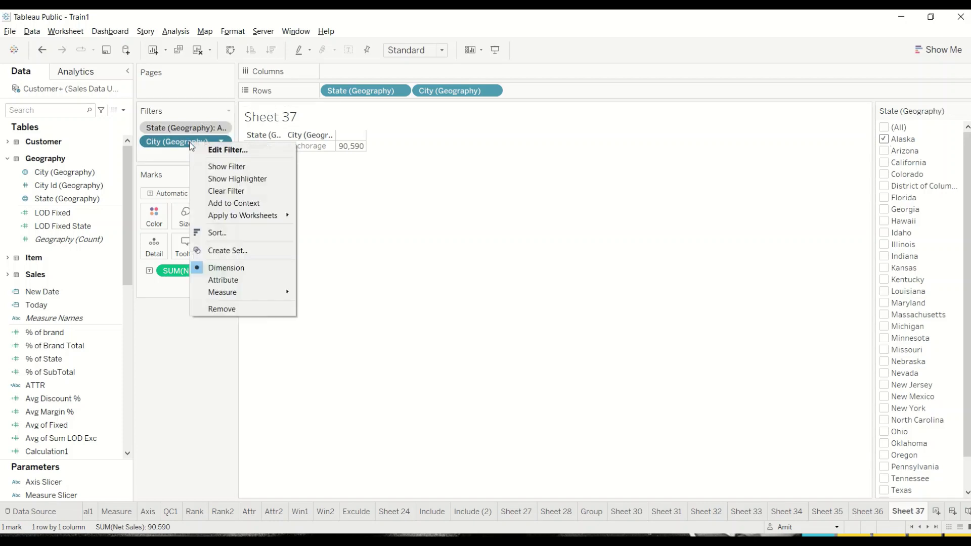
{"action": "right_click", "coordinate": [183, 131]}
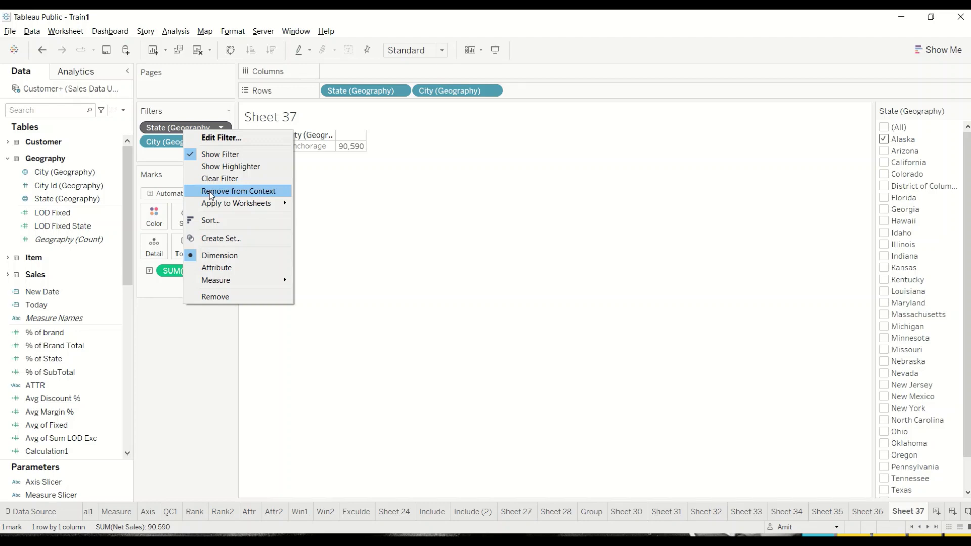
{"action": "left_click", "coordinate": [211, 195]}
Switch to Power BI, search the fields for "rank" and display the formula of the Rank measure
{"action": "key", "text": "alt+Tab"}
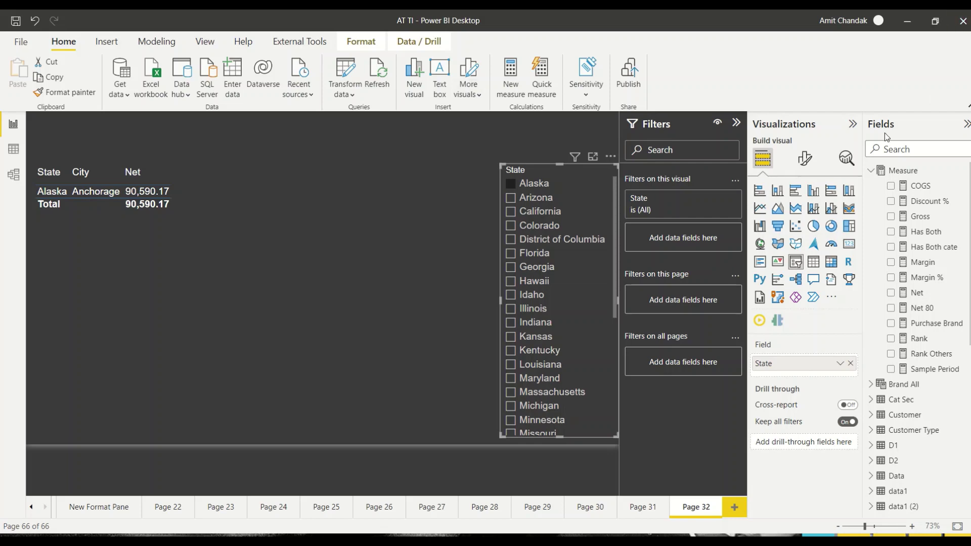
{"action": "left_click", "coordinate": [902, 150]}
{"action": "type", "text": "rank"}
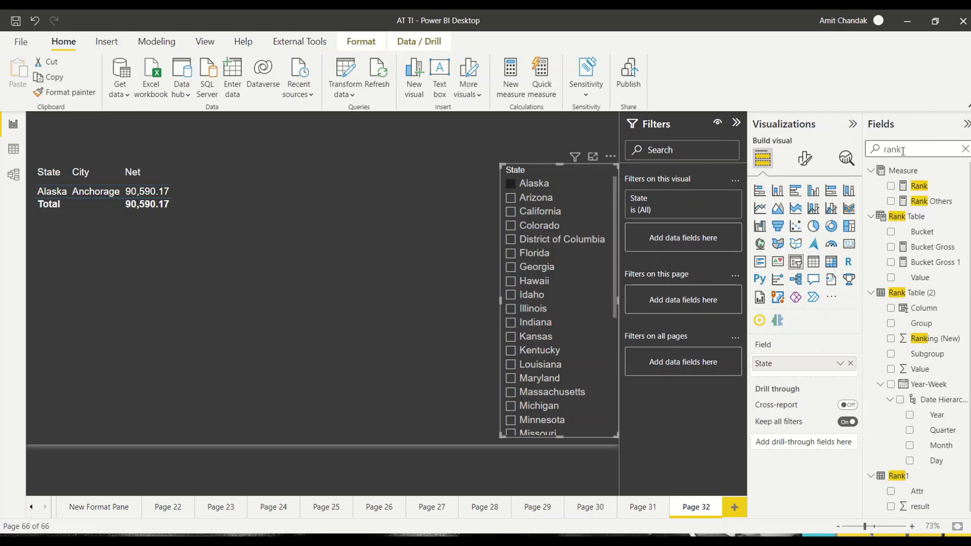
{"action": "left_click", "coordinate": [920, 186]}
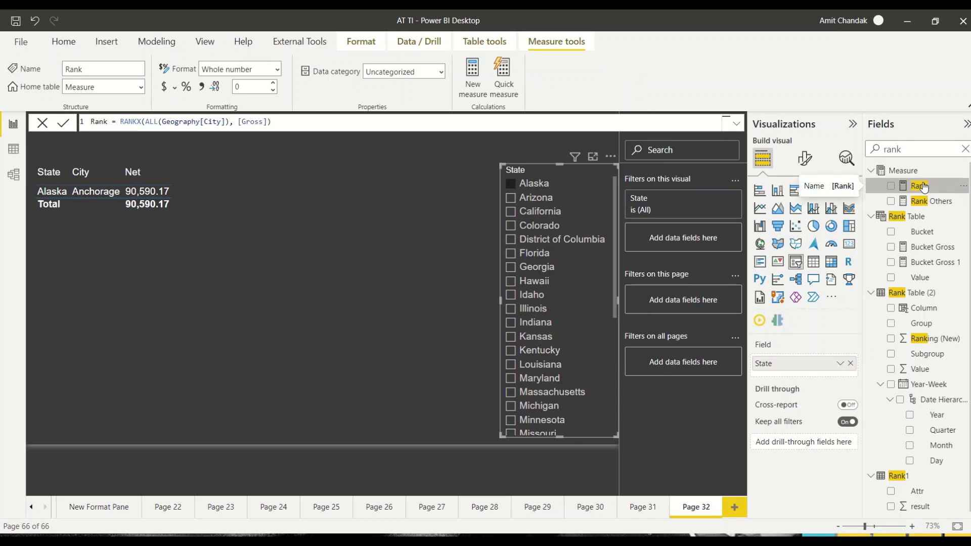
Clear Alaska from the State slicer and add the Rank measure to the table, with its formula shown
{"action": "left_click", "coordinate": [513, 190]}
{"action": "left_click", "coordinate": [245, 308]}
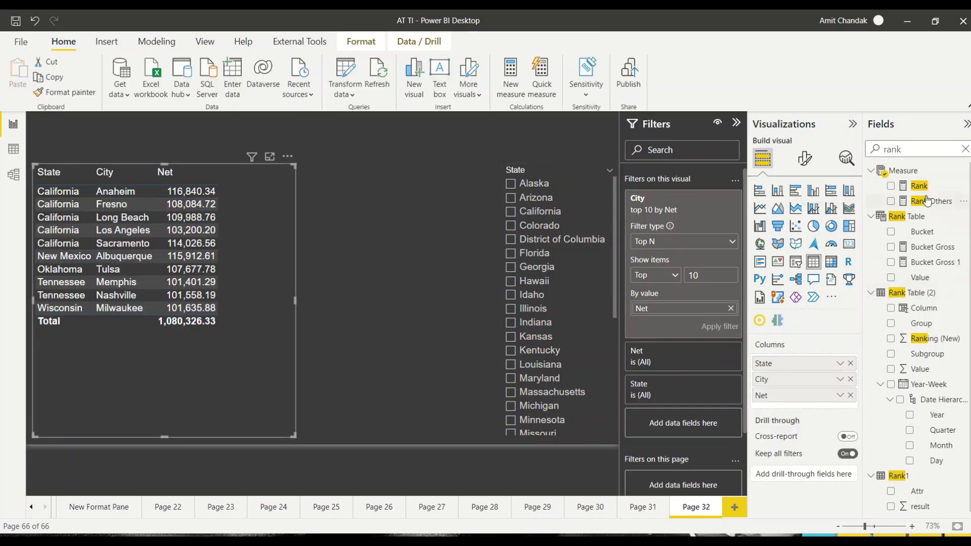
{"action": "left_click_drag", "start_coordinate": [919, 186], "coordinate": [202, 380]}
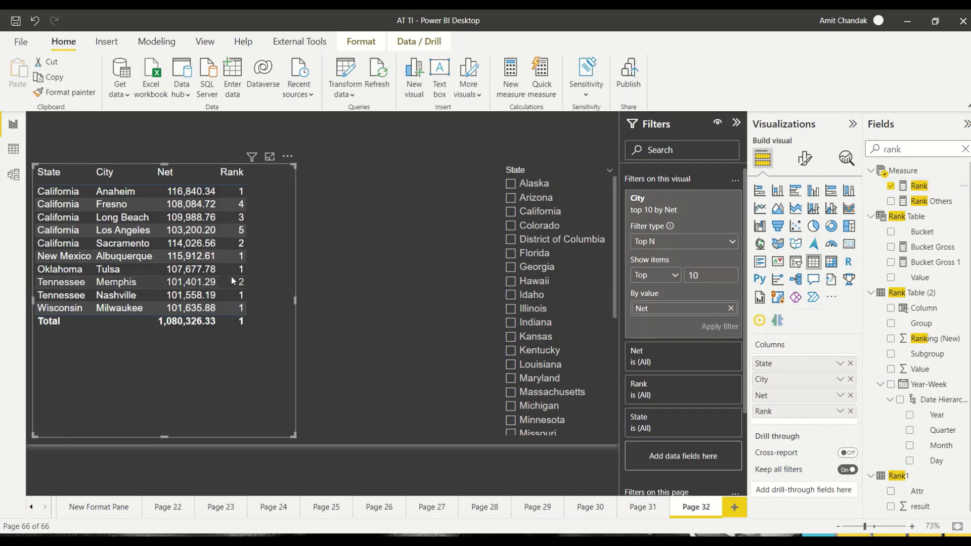
{"action": "left_click", "coordinate": [934, 188]}
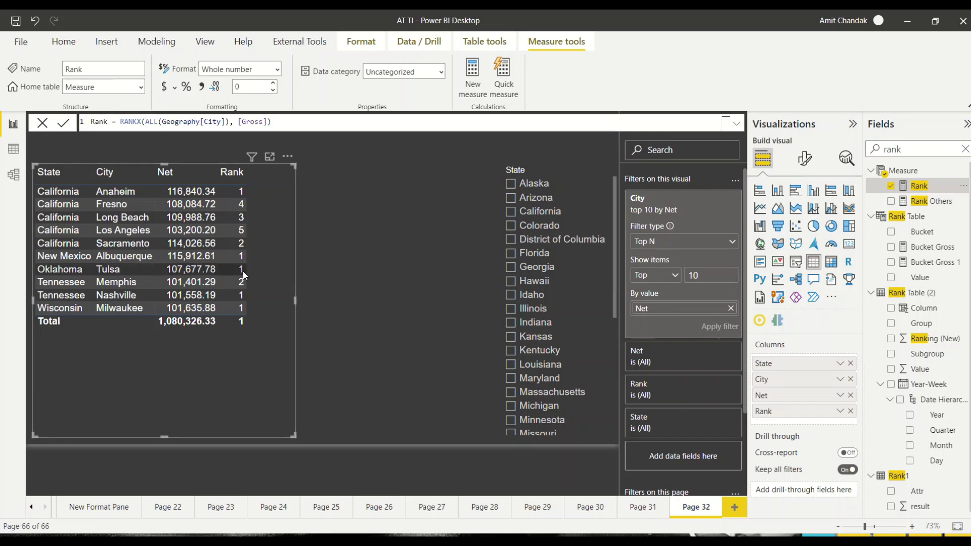
Narrow the table, place a copy between it and the State slicer, and remove Rank from the copy
{"action": "left_click_drag", "start_coordinate": [295, 299], "coordinate": [266, 307]}
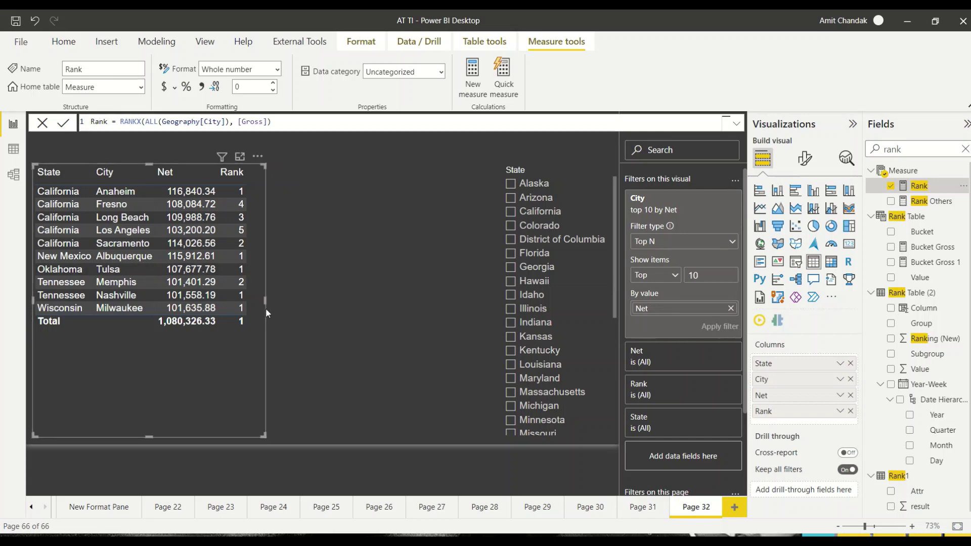
{"action": "left_click", "coordinate": [203, 353]}
{"action": "key", "text": "ctrl+c"}
{"action": "key", "text": "ctrl+v"}
{"action": "left_click_drag", "start_coordinate": [195, 357], "coordinate": [421, 359]}
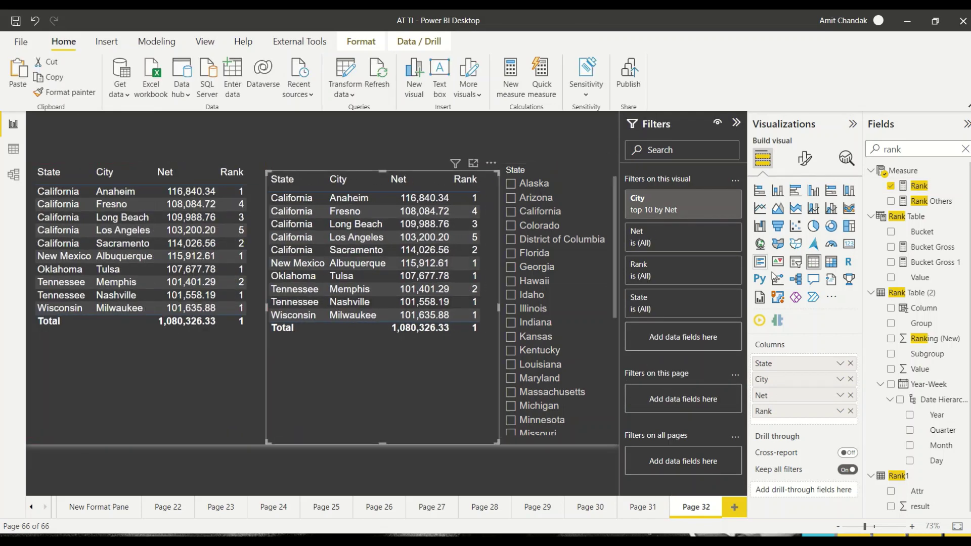
{"action": "left_click", "coordinate": [850, 411]}
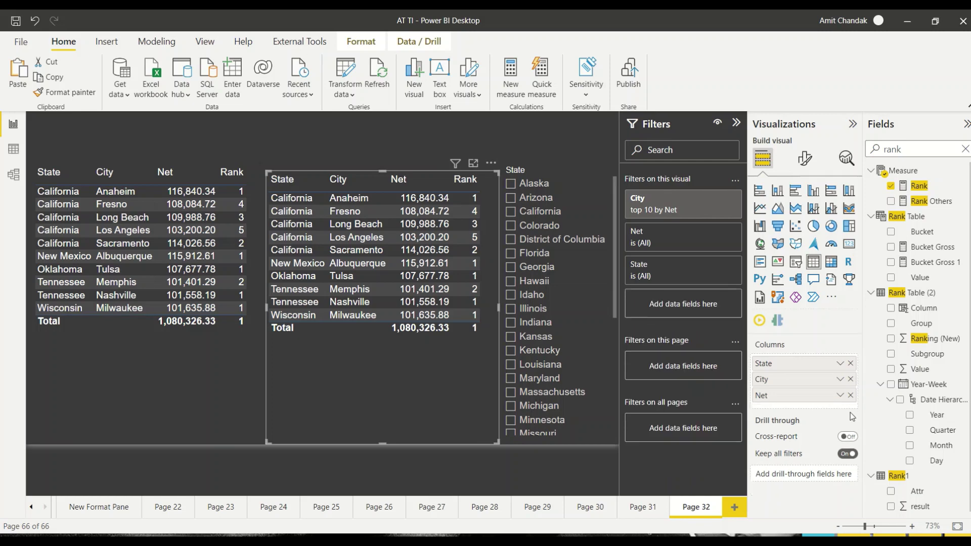
Create a new measure in the Measure table and name it "Rank St City"
{"action": "left_click", "coordinate": [922, 186]}
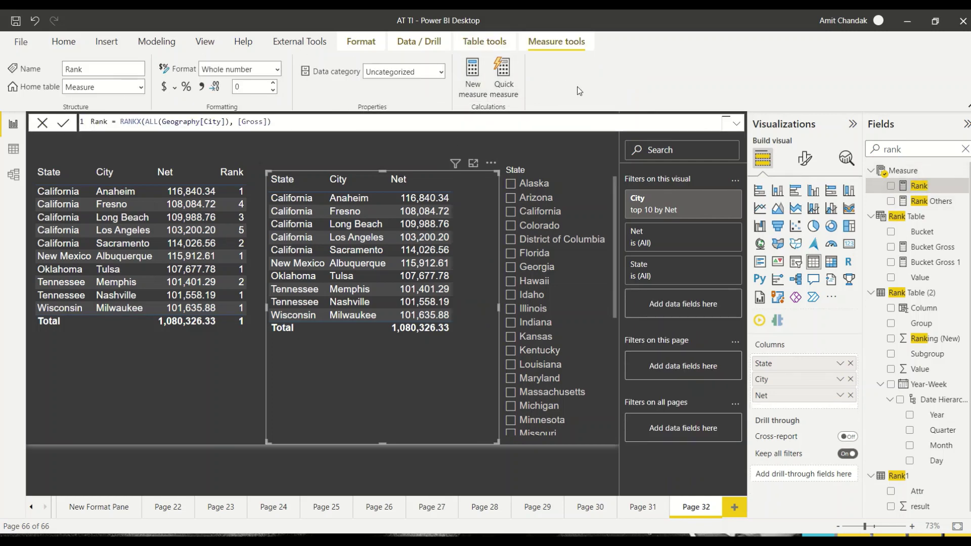
{"action": "left_click", "coordinate": [472, 73]}
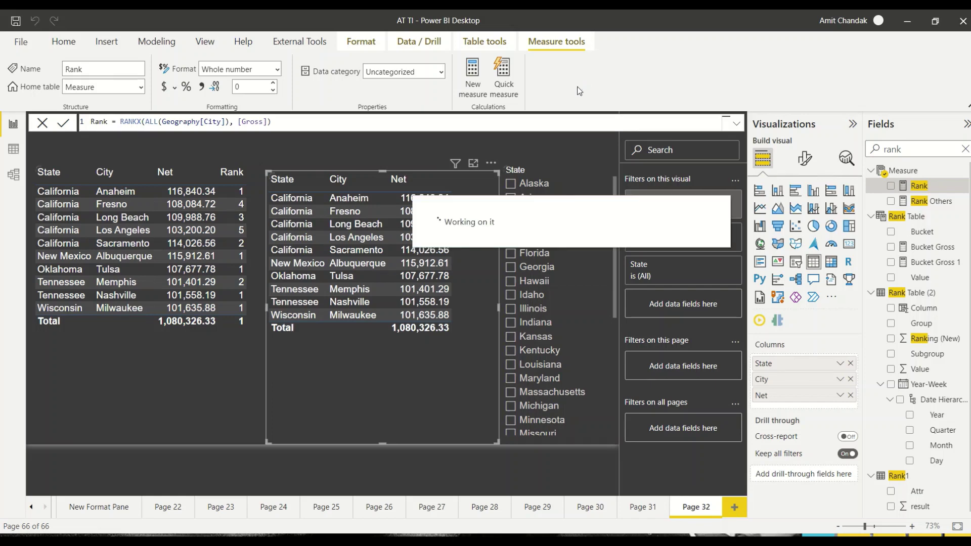
{"action": "left_click", "coordinate": [133, 122]}
{"action": "left_click_drag", "start_coordinate": [133, 121], "coordinate": [77, 129]}
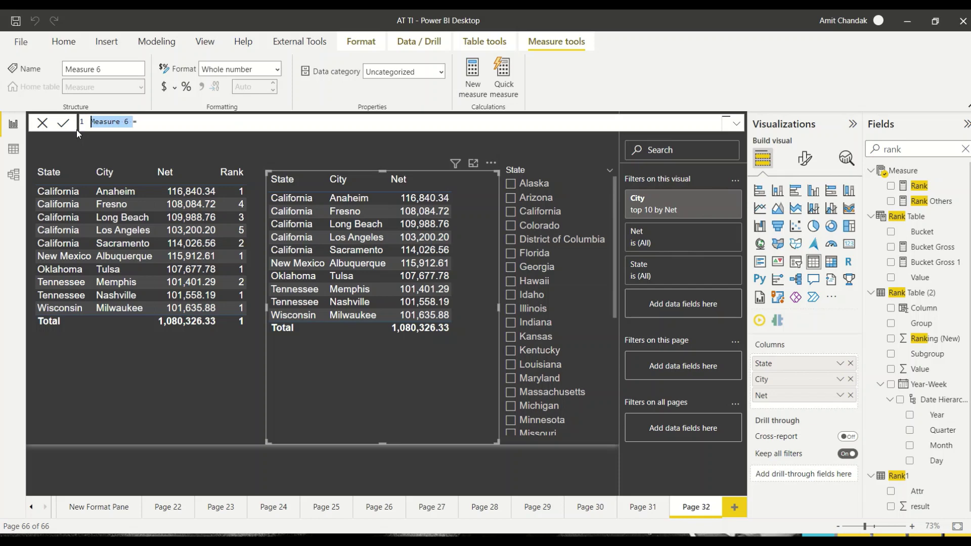
{"action": "type", "text": "Rab"}
{"action": "type", "text": "nk St City"}
Start the Rank St City formula with RANKX over all(Geography[State], Geography[City])
{"action": "key", "text": "End"}
{"action": "type", "text": "Rankx"}
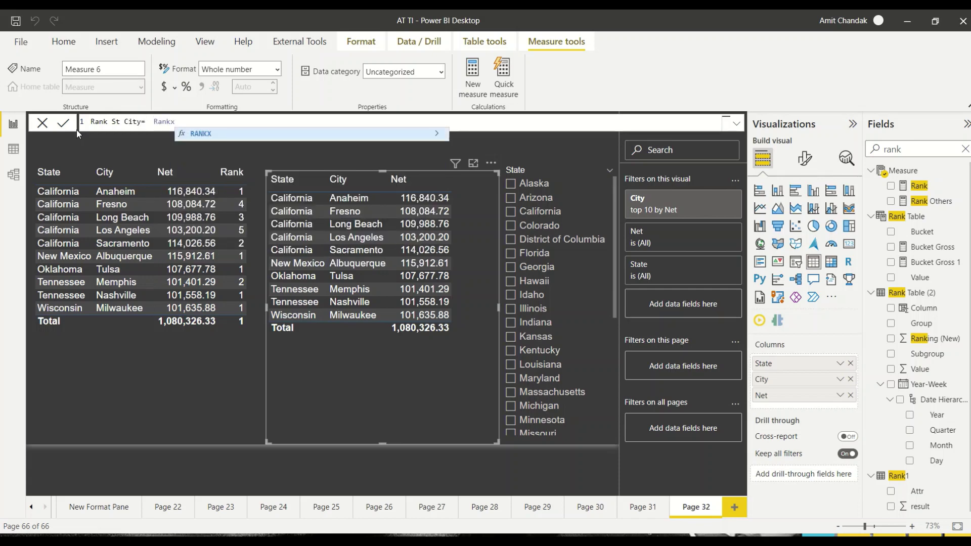
{"action": "key", "text": "Tab"}
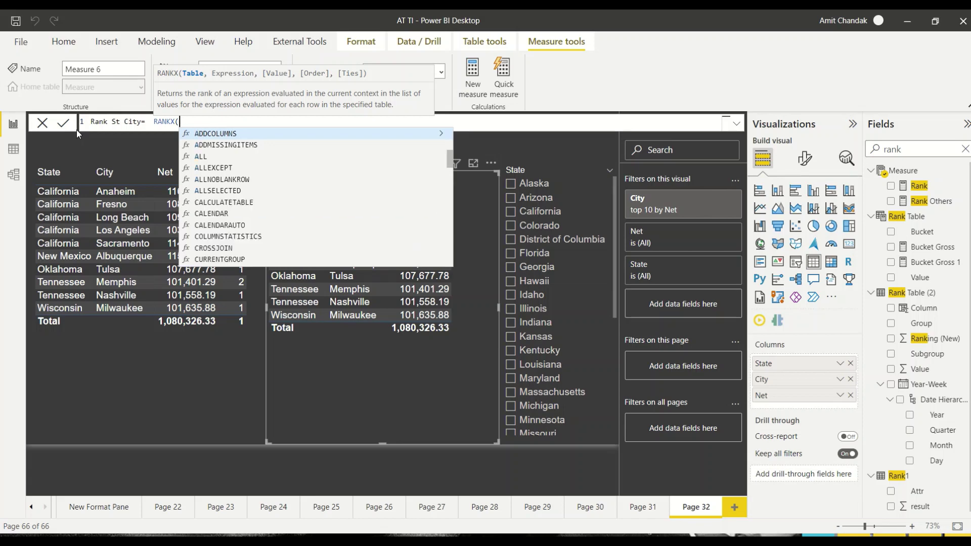
{"action": "type", "text": "all"}
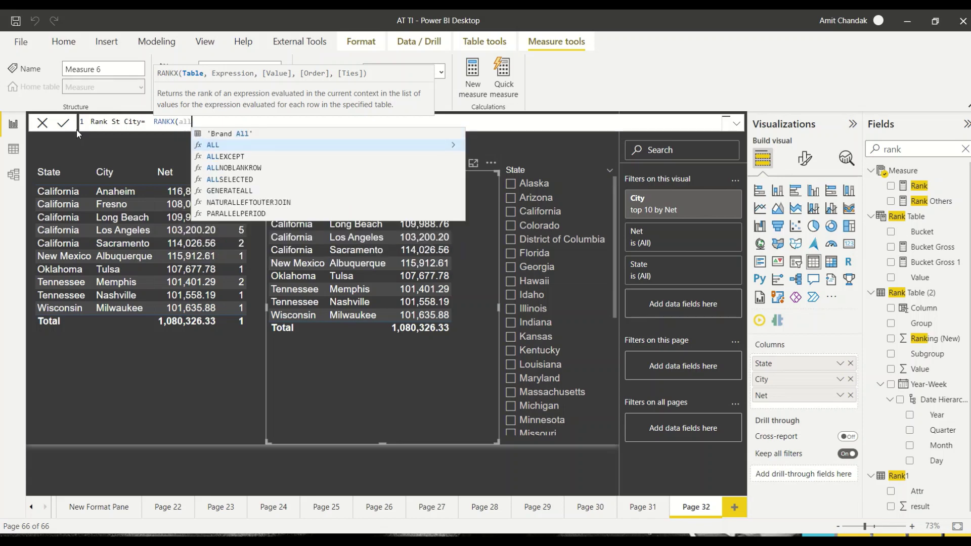
{"action": "type", "text": "(ge"}
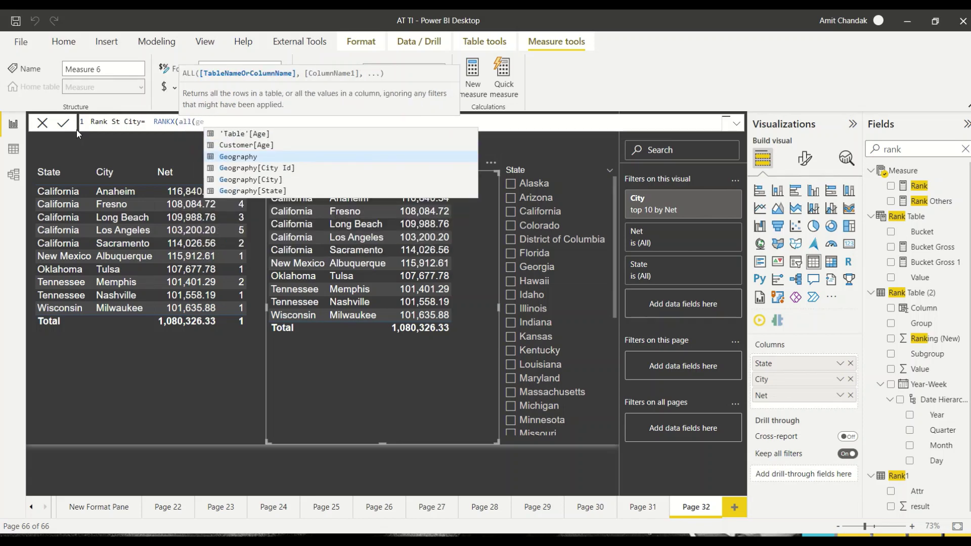
{"action": "key", "text": "Down"}
{"action": "key", "text": "Tab"}
{"action": "type", "text": ", "}
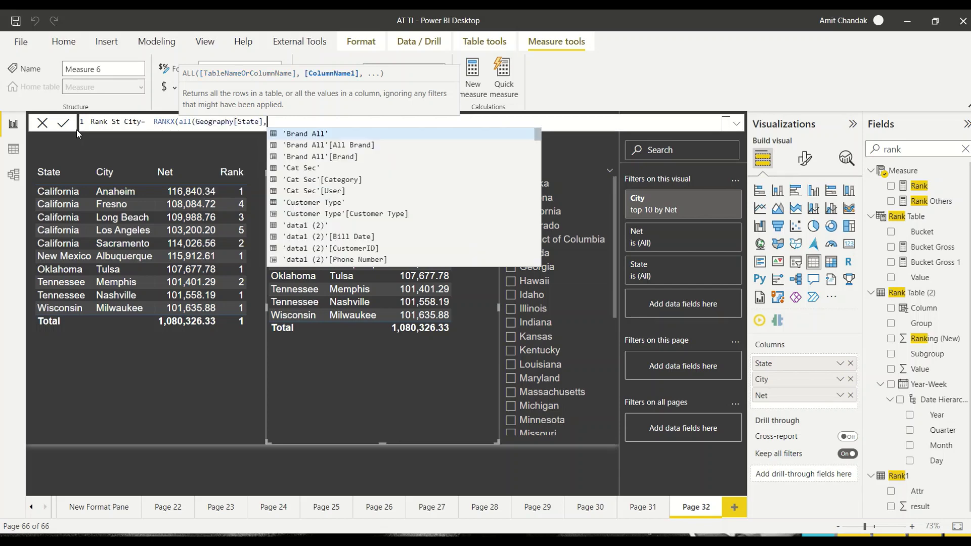
{"action": "type", "text": "Ge"}
{"action": "key", "text": "Down"}
{"action": "key", "text": "Down"}
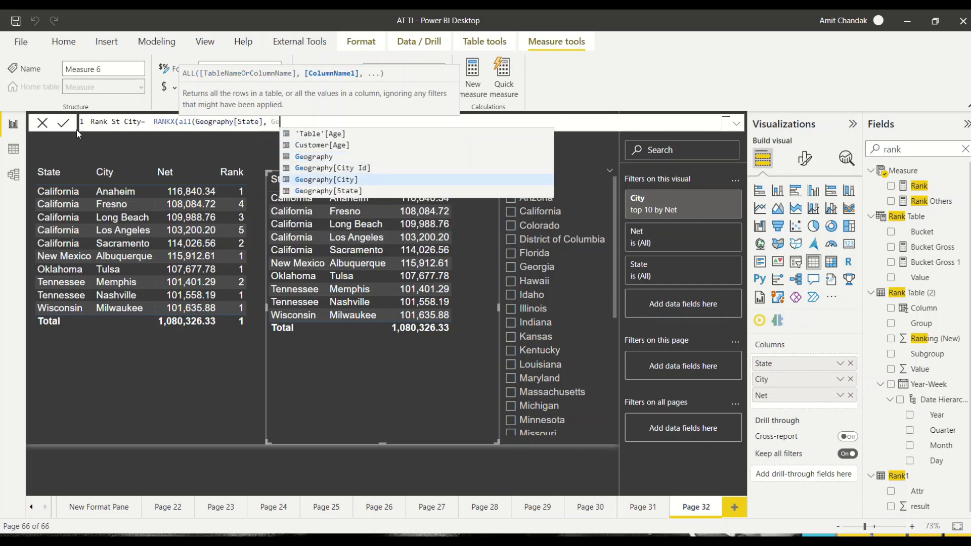
{"action": "key", "text": "Tab"}
{"action": "type", "text": ")"}
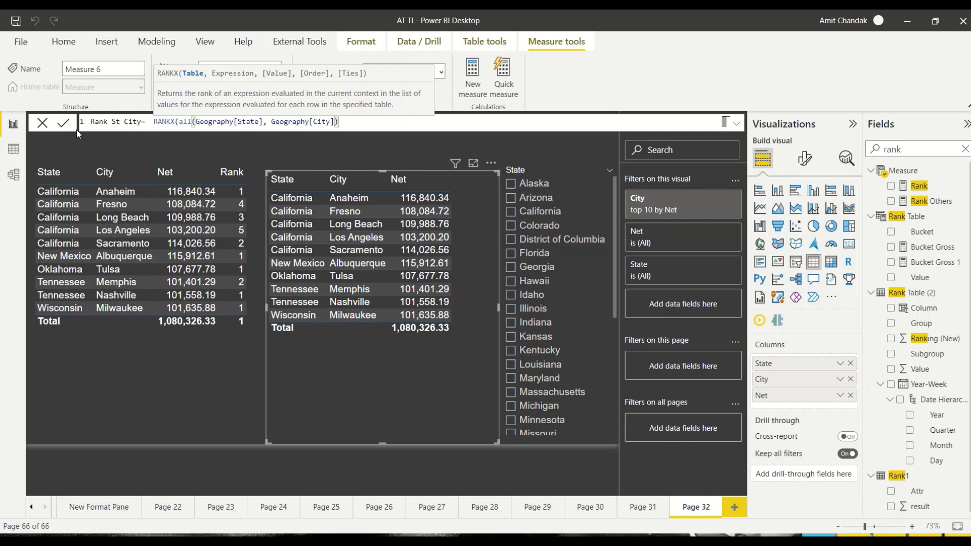
Complete the RANKX formula with [Net] as the expression, DESC order and Dense ties, and commit the measure
{"action": "type", "text": ", [n"}
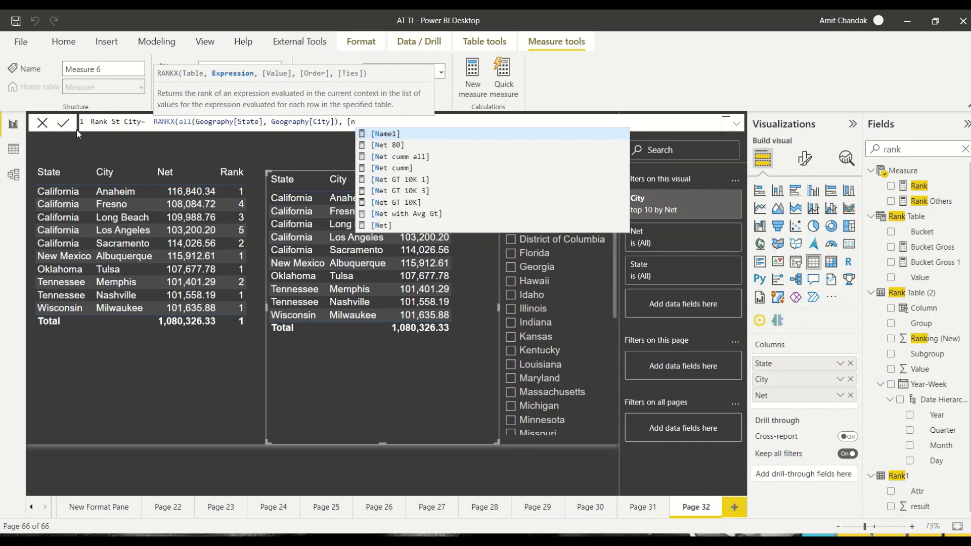
{"action": "key", "text": "Down"}
{"action": "key", "text": "Down"}
{"action": "key", "text": "Down"}
{"action": "key", "text": "Down"}
{"action": "key", "text": "Down"}
{"action": "key", "text": "Down"}
{"action": "key", "text": "Down"}
{"action": "key", "text": "Down"}
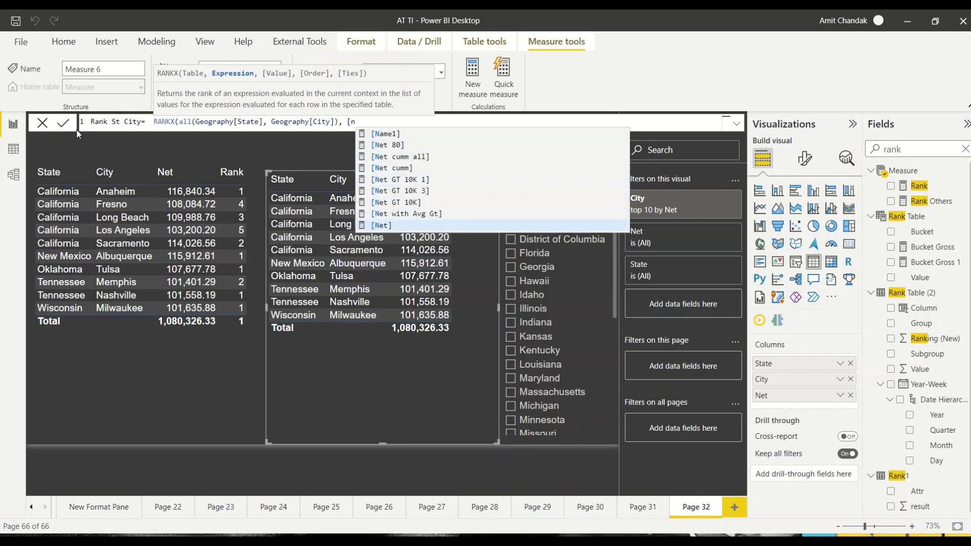
{"action": "key", "text": "Tab"}
{"action": "type", "text": ",,"}
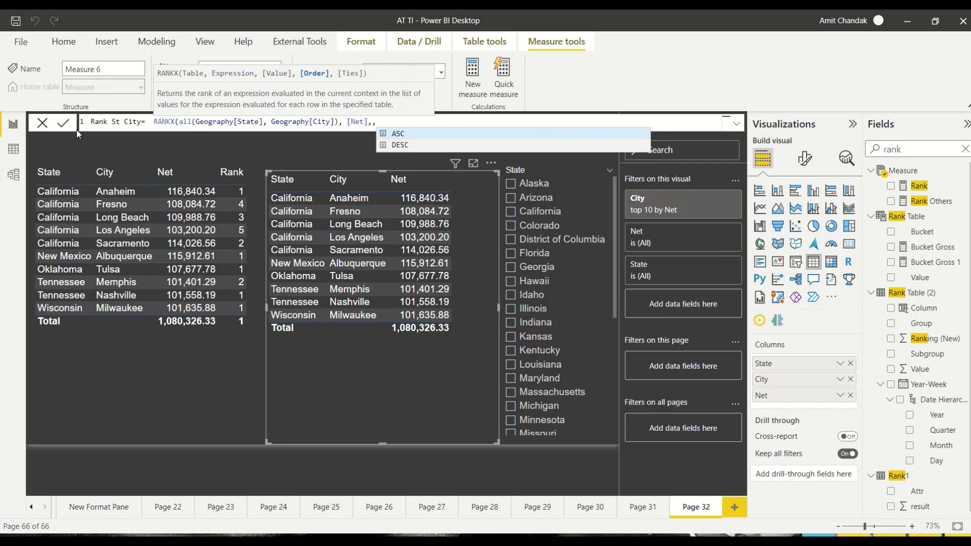
{"action": "type", "text": "DESC"}
{"action": "type", "text": ", Dense)"}
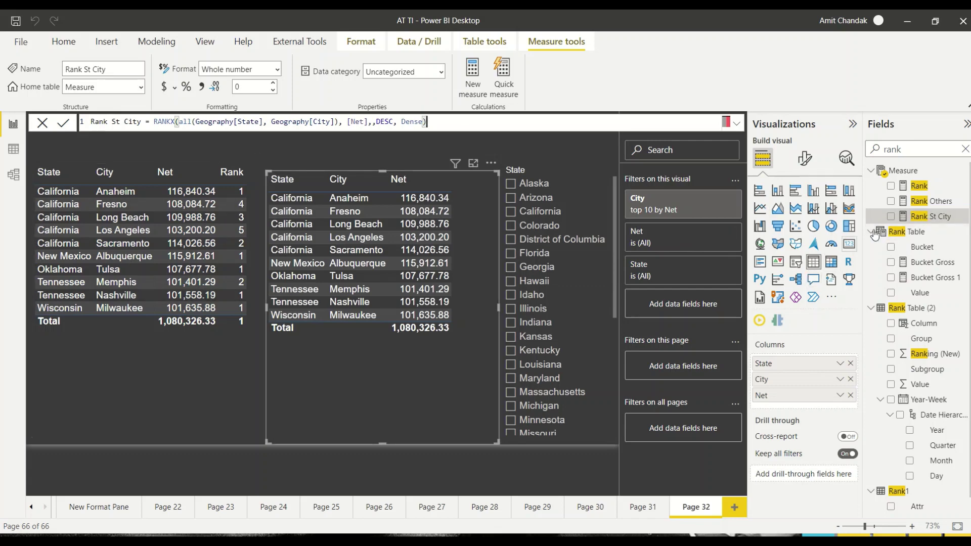
Add the Rank St City measure to the second table and sort that table by Net in descending order
{"action": "left_click_drag", "start_coordinate": [921, 218], "coordinate": [335, 405]}
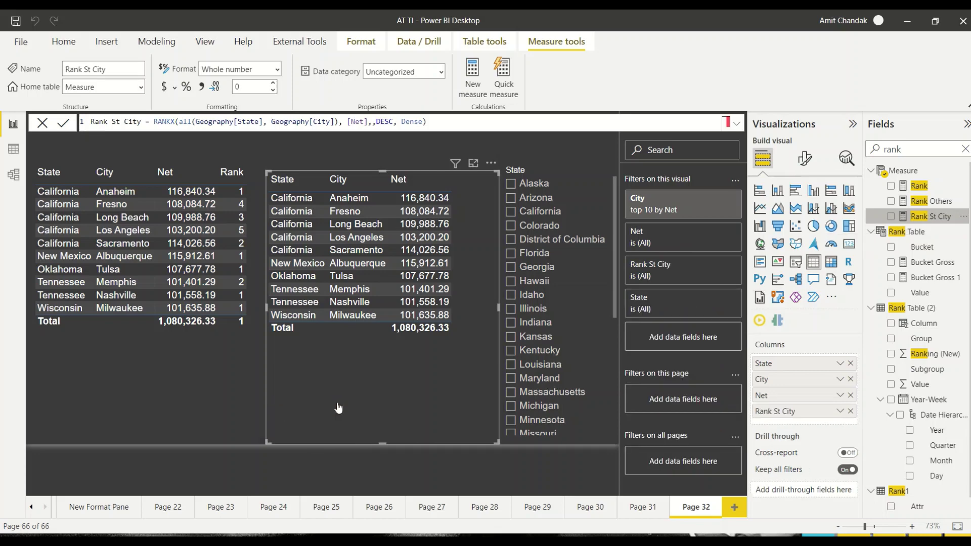
{"action": "left_click_drag", "start_coordinate": [411, 440], "coordinate": [457, 444]}
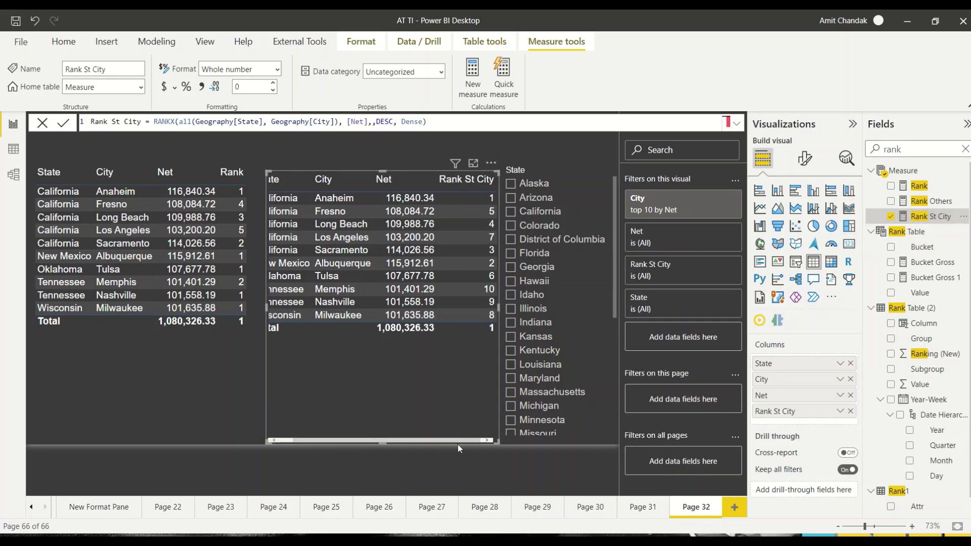
{"action": "left_click", "coordinate": [391, 186]}
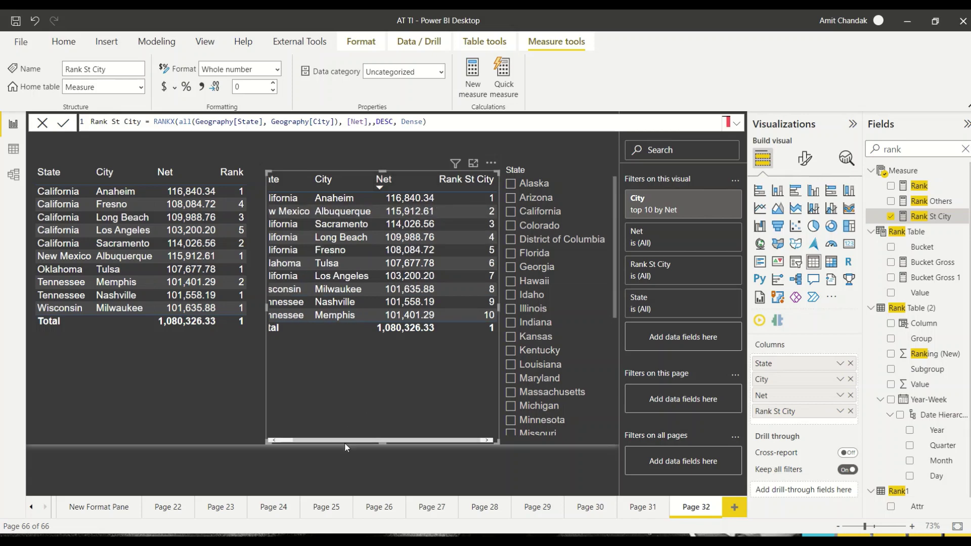
{"action": "left_click_drag", "start_coordinate": [344, 442], "coordinate": [407, 444]}
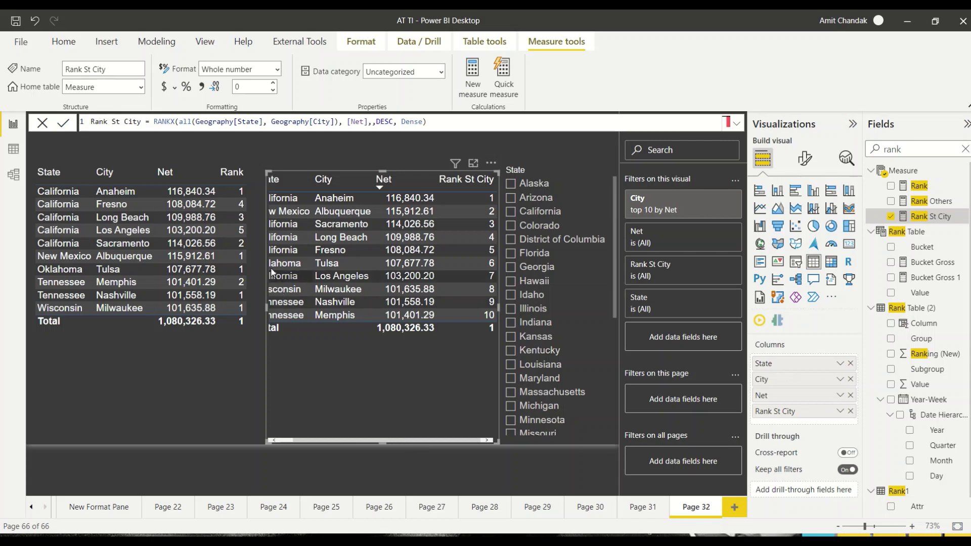
Sort the table containing Rank by State ascending with Rank ascending as the secondary sort
{"action": "left_click", "coordinate": [179, 174]}
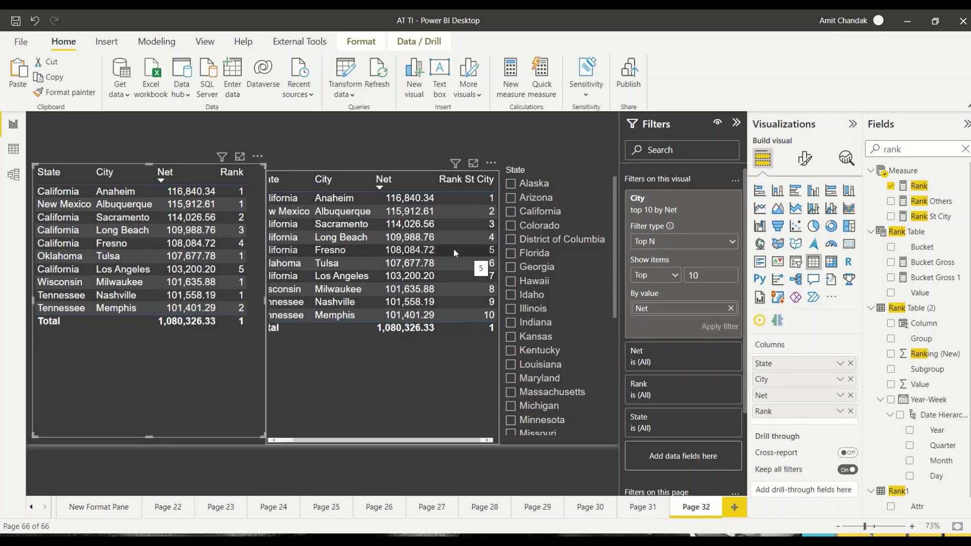
{"action": "left_click", "coordinate": [47, 182]}
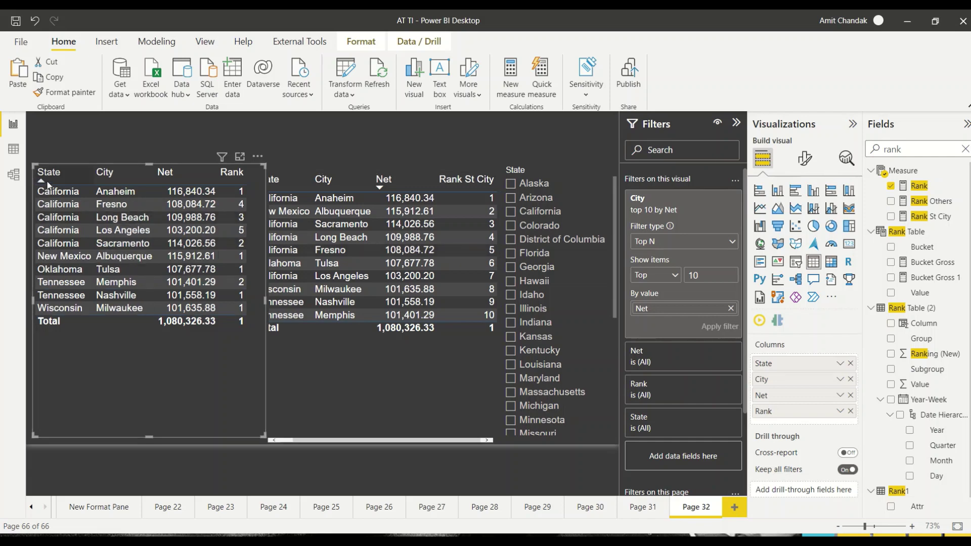
{"action": "left_click", "coordinate": [240, 182]}
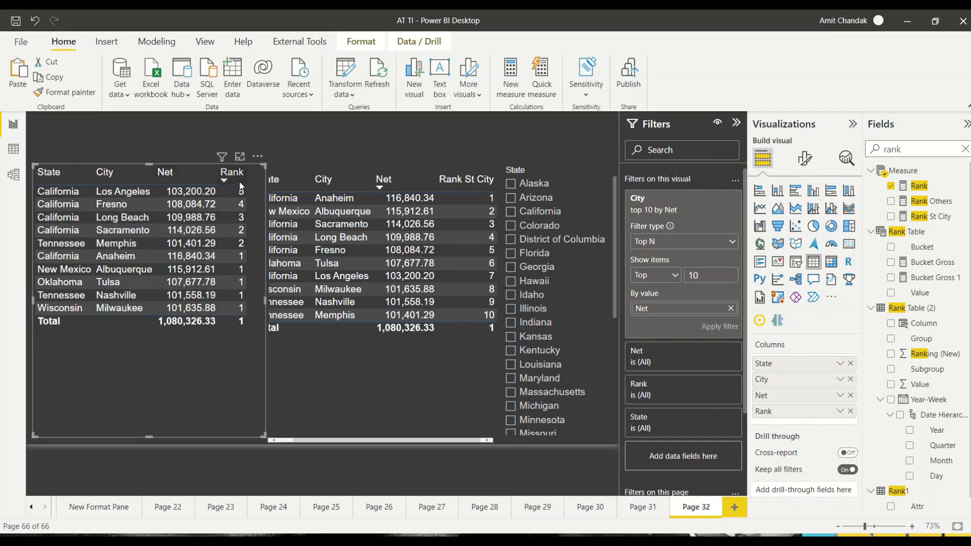
{"action": "left_click", "coordinate": [56, 183]}
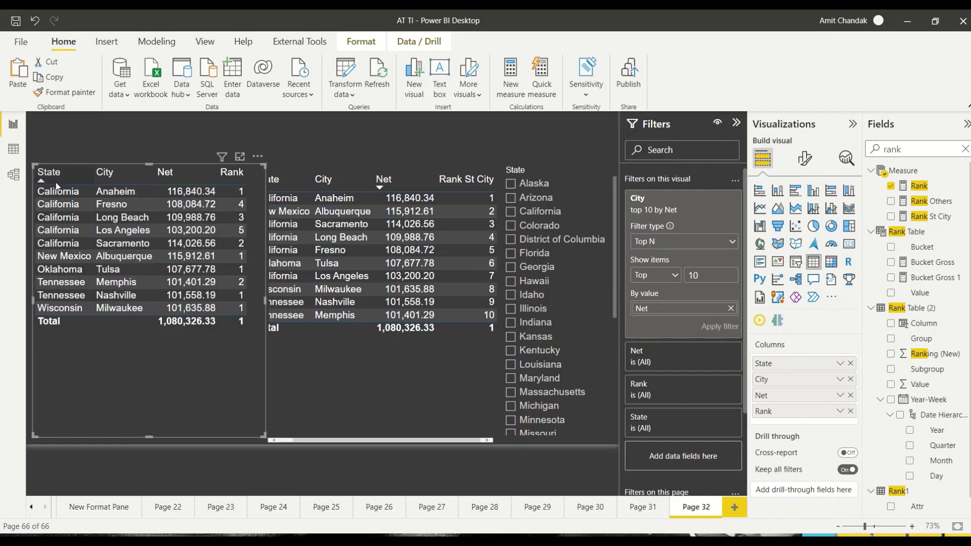
{"action": "left_click", "coordinate": [231, 182]}
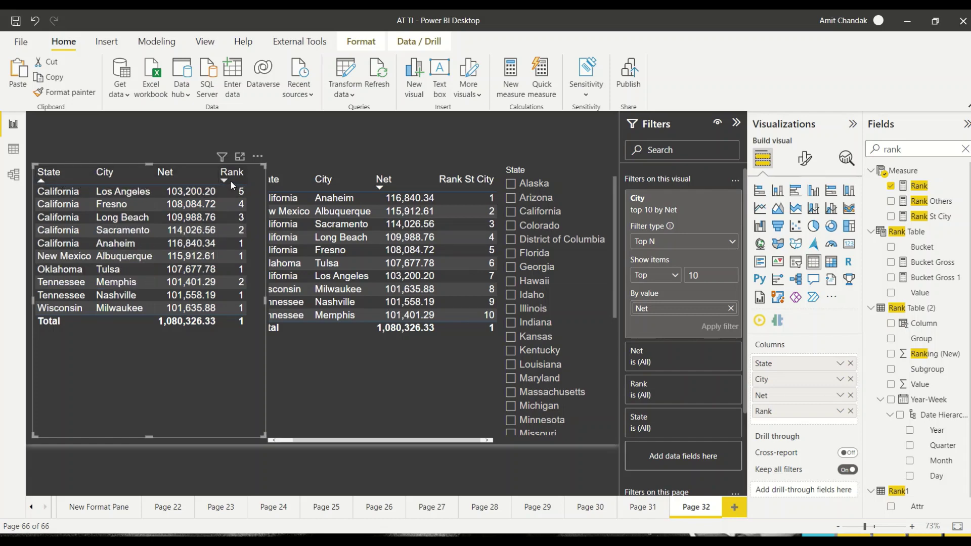
{"action": "left_click", "coordinate": [231, 181]}
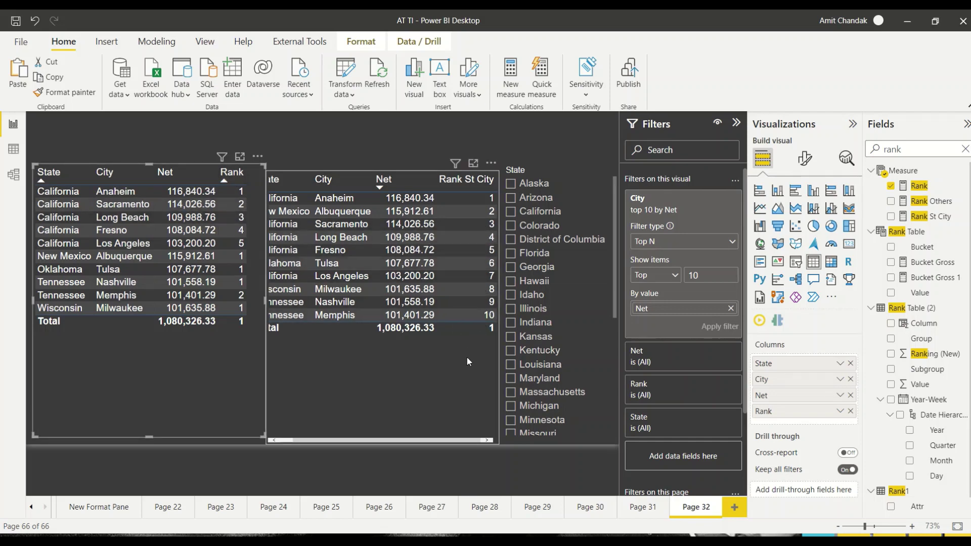
Clear the top 10 by Net filter on City from the table containing Rank St City
{"action": "left_click_drag", "start_coordinate": [390, 439], "coordinate": [341, 445]}
{"action": "left_click", "coordinate": [342, 445]}
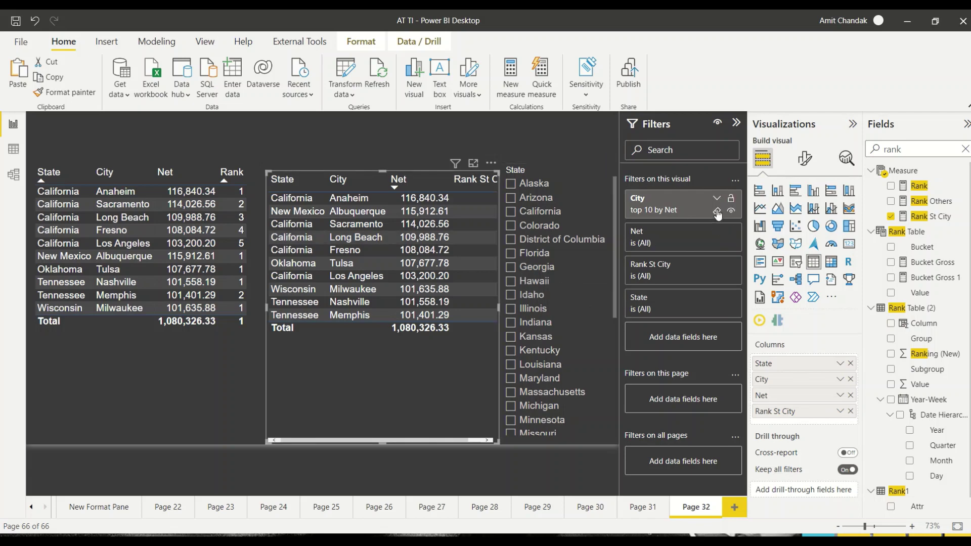
{"action": "left_click", "coordinate": [717, 211]}
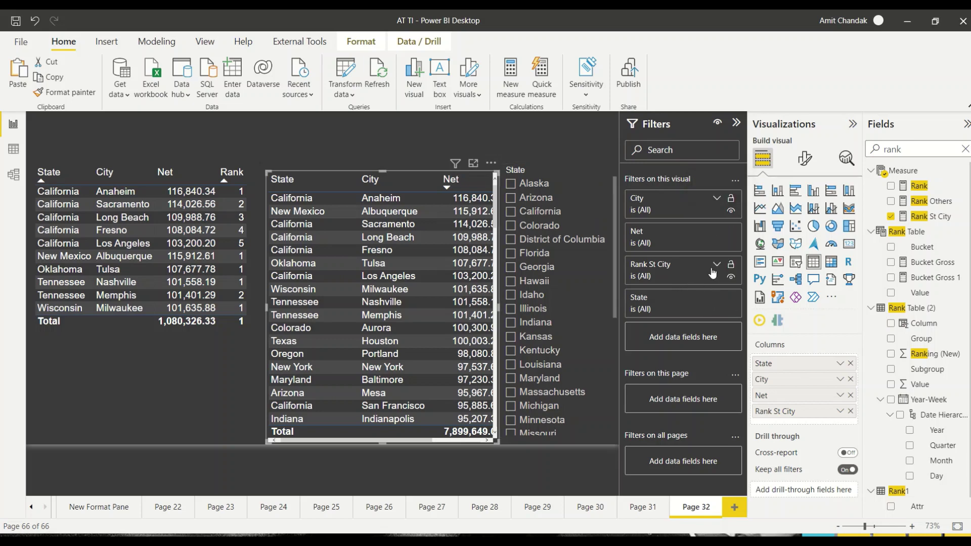
Filter the second table to show items where Rank St City is less than or equal to 10
{"action": "left_click", "coordinate": [717, 265]}
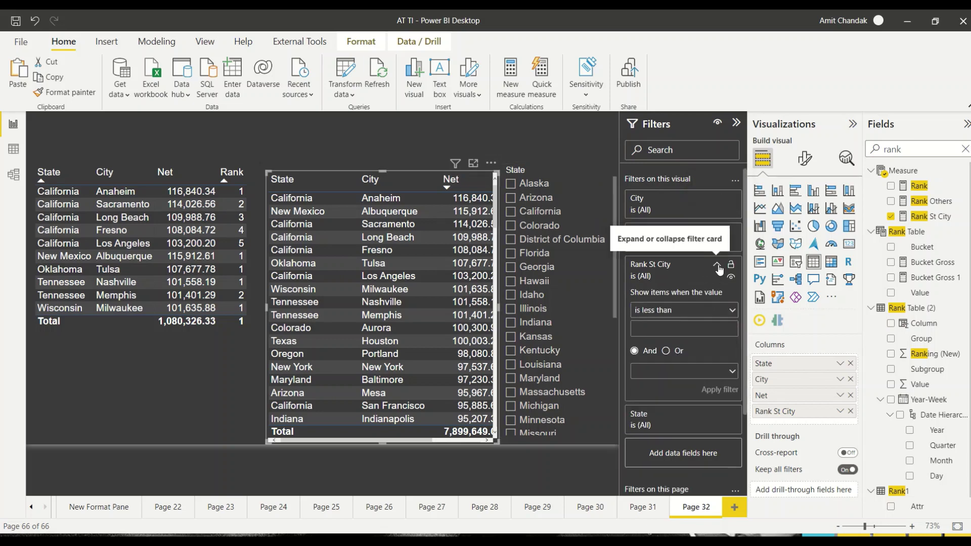
{"action": "left_click", "coordinate": [700, 308]}
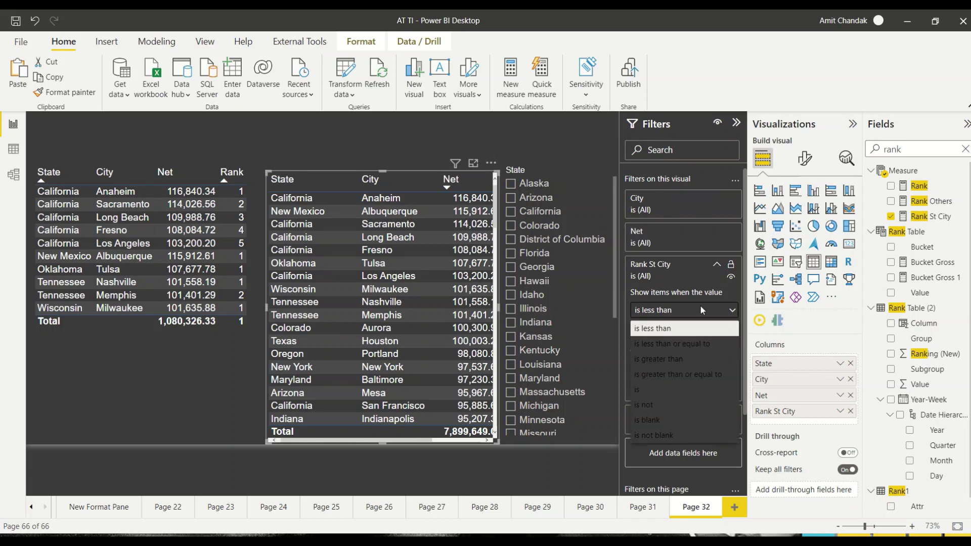
{"action": "left_click", "coordinate": [658, 344]}
{"action": "left_click", "coordinate": [656, 332]}
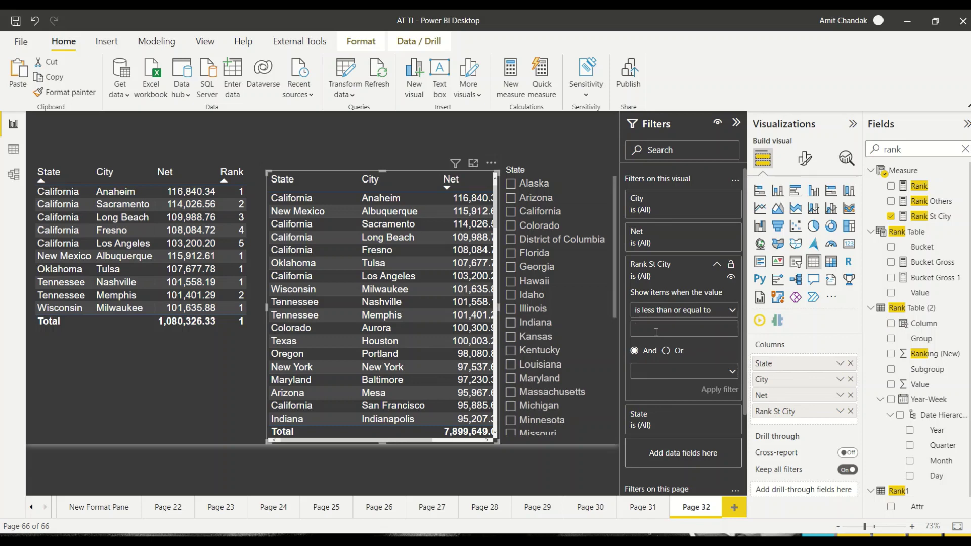
{"action": "type", "text": "10"}
{"action": "left_click", "coordinate": [718, 390]}
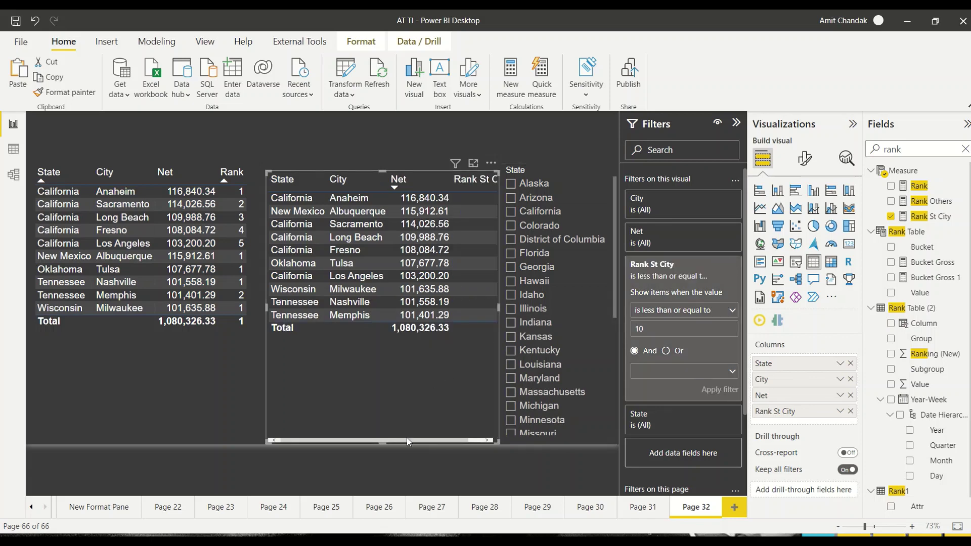
Test the State slicer with Arizona and with Alaska, and display the formula of the Rank St City measure
{"action": "left_click", "coordinate": [508, 202]}
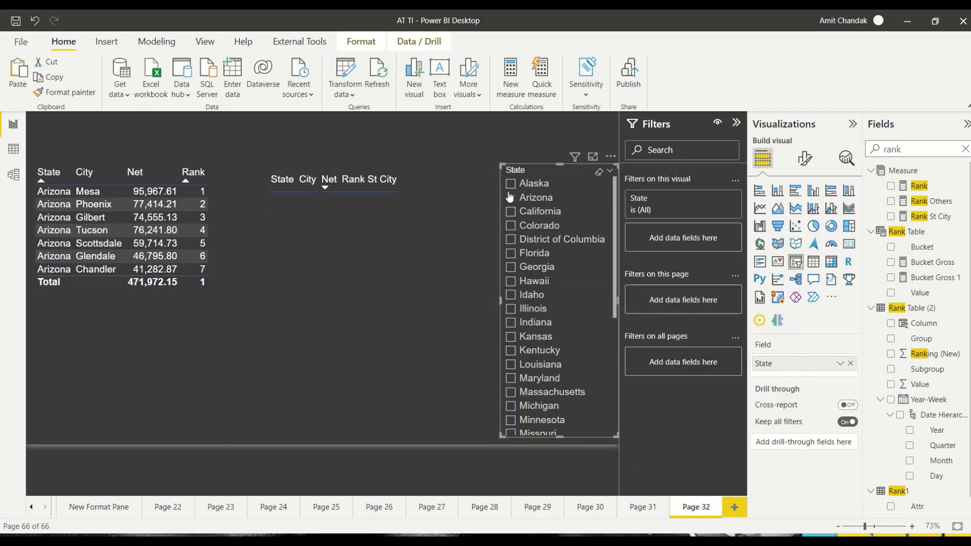
{"action": "left_click", "coordinate": [511, 184]}
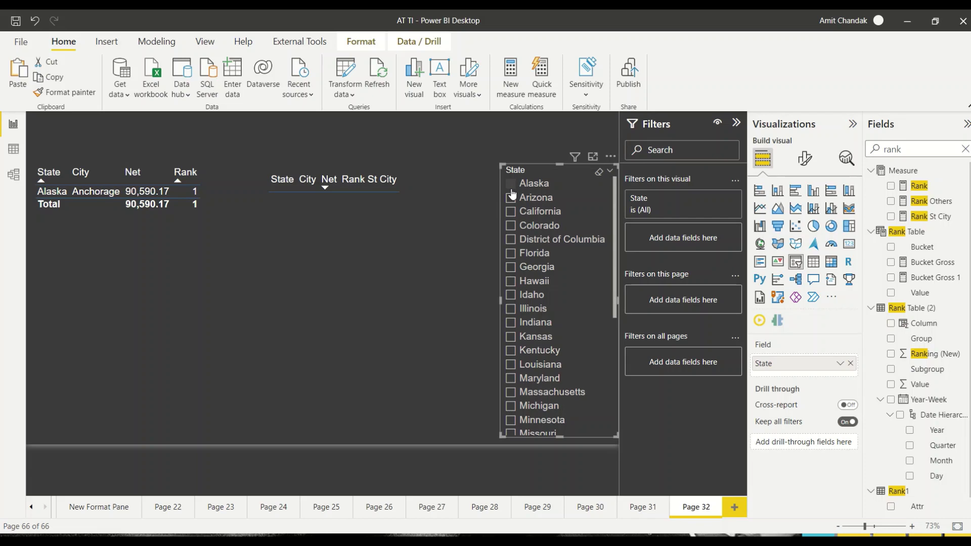
{"action": "left_click", "coordinate": [935, 216]}
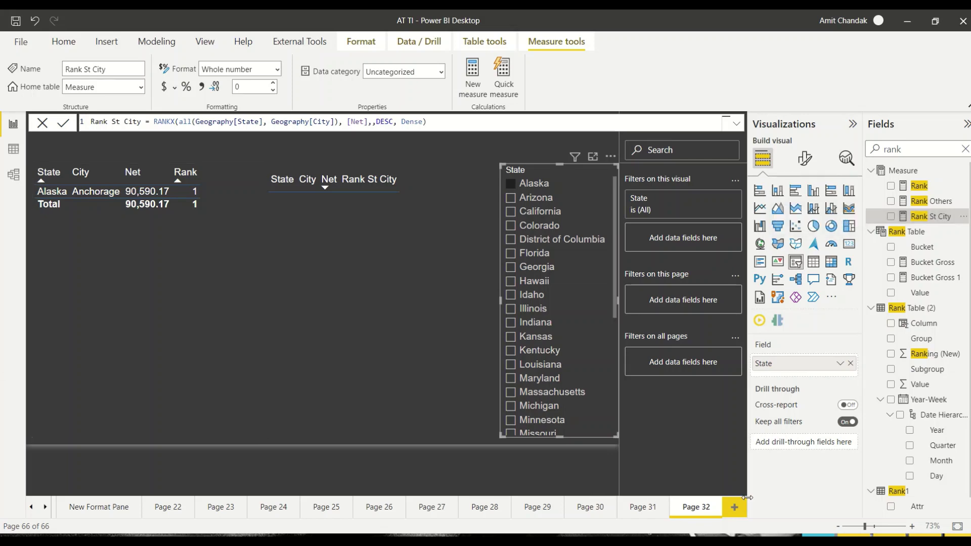
Duplicate Page 32, rename the copy "TOPN Ex In" and select its table containing Rank
{"action": "left_click", "coordinate": [178, 332]}
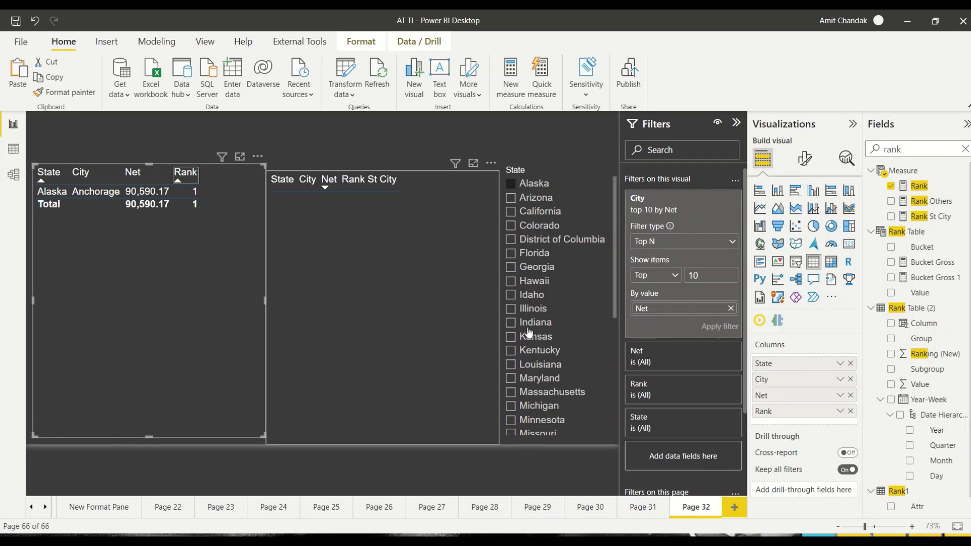
{"action": "right_click", "coordinate": [681, 508]}
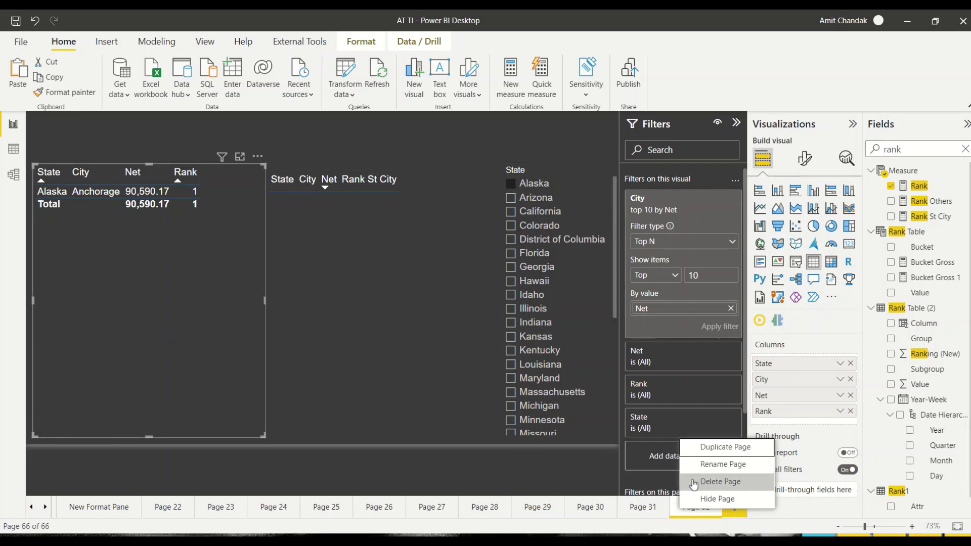
{"action": "left_click", "coordinate": [708, 447]}
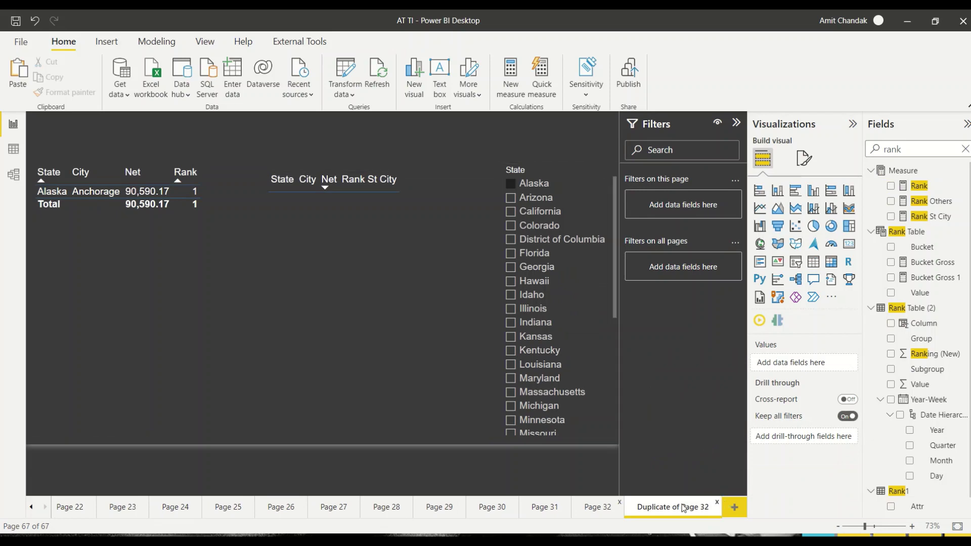
{"action": "double_click", "coordinate": [681, 506]}
{"action": "type", "text": "TOPN"}
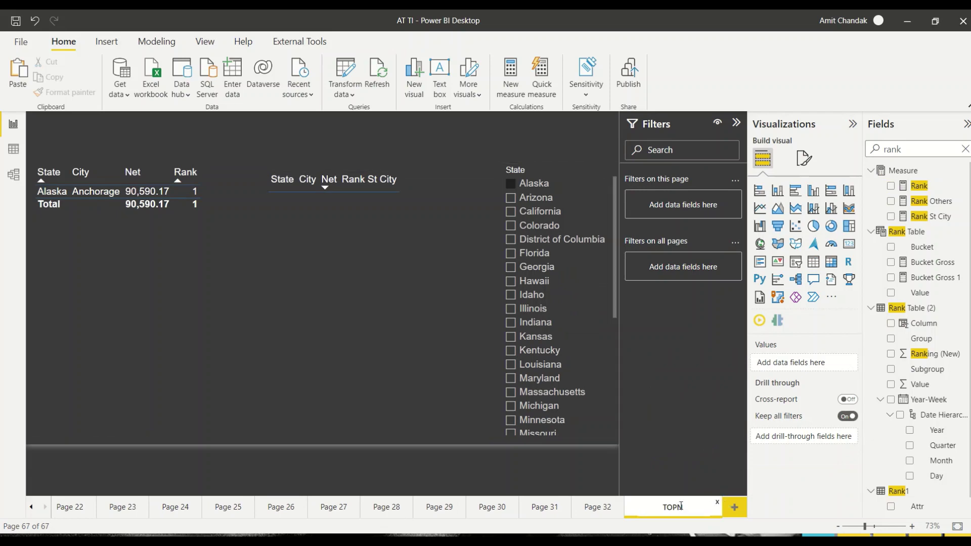
{"action": "type", "text": " Ex In"}
{"action": "key", "text": "Return"}
{"action": "left_click", "coordinate": [187, 362]}
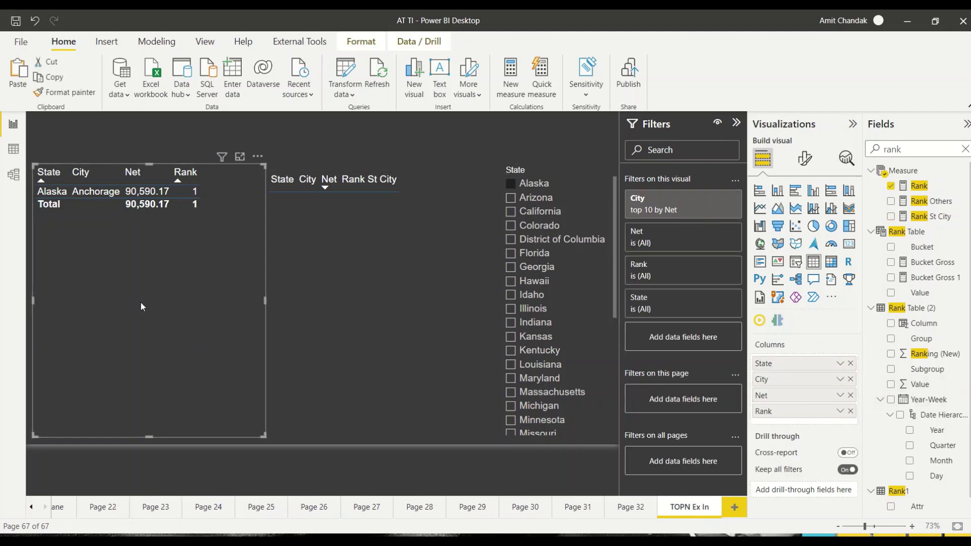
Clear the State slicer's selection and remove the "rank" search so that all fields are listed
{"action": "left_click", "coordinate": [344, 295]}
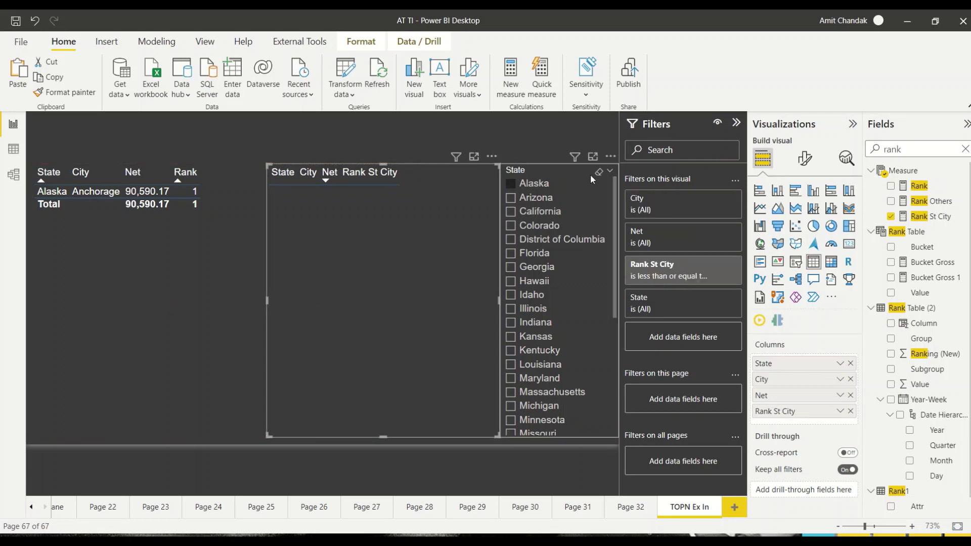
{"action": "left_click", "coordinate": [599, 172]}
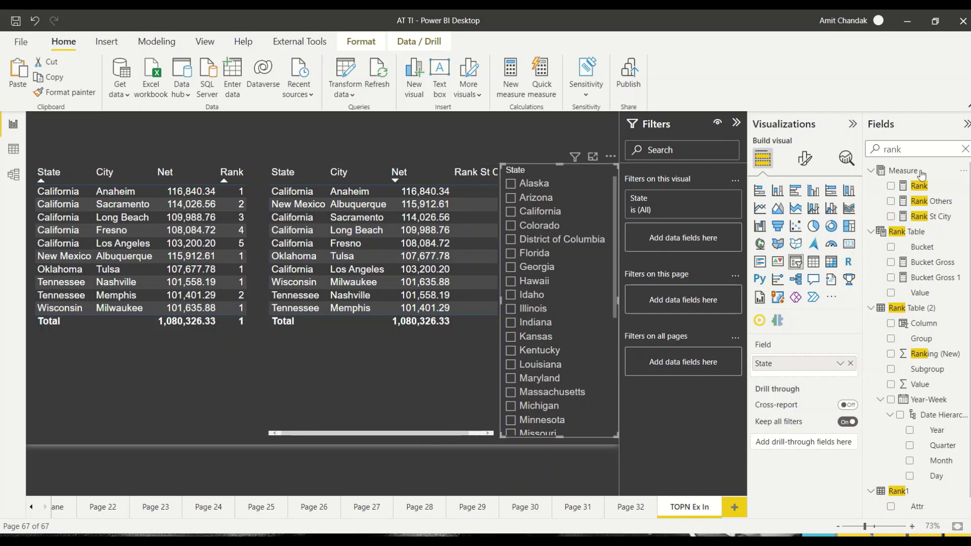
{"action": "left_click", "coordinate": [910, 150]}
{"action": "double_click", "coordinate": [910, 149]}
{"action": "key", "text": "BackSpace"}
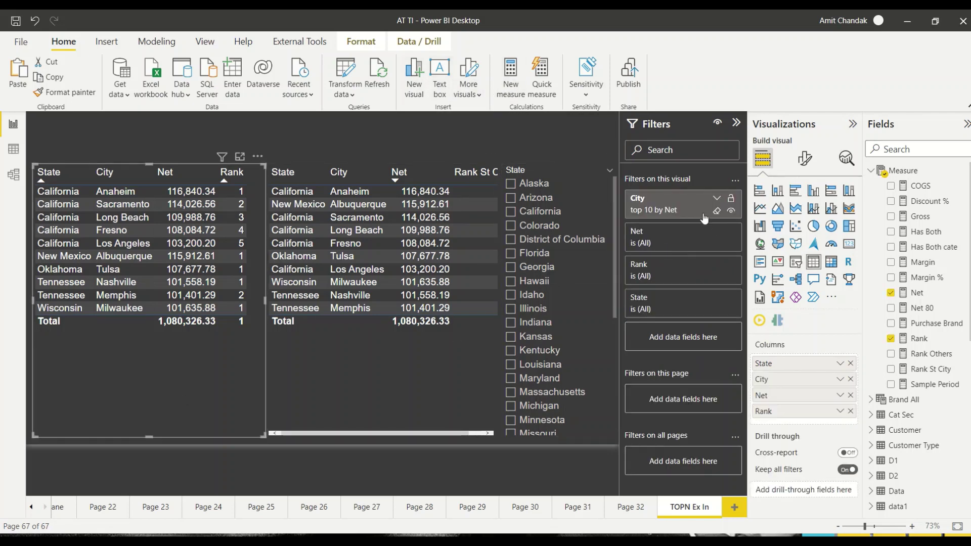
Clear the top 10 by Net filter on City from the first table and the Rank St City filter from the second
{"action": "left_click", "coordinate": [724, 211]}
{"action": "left_click", "coordinate": [380, 344]}
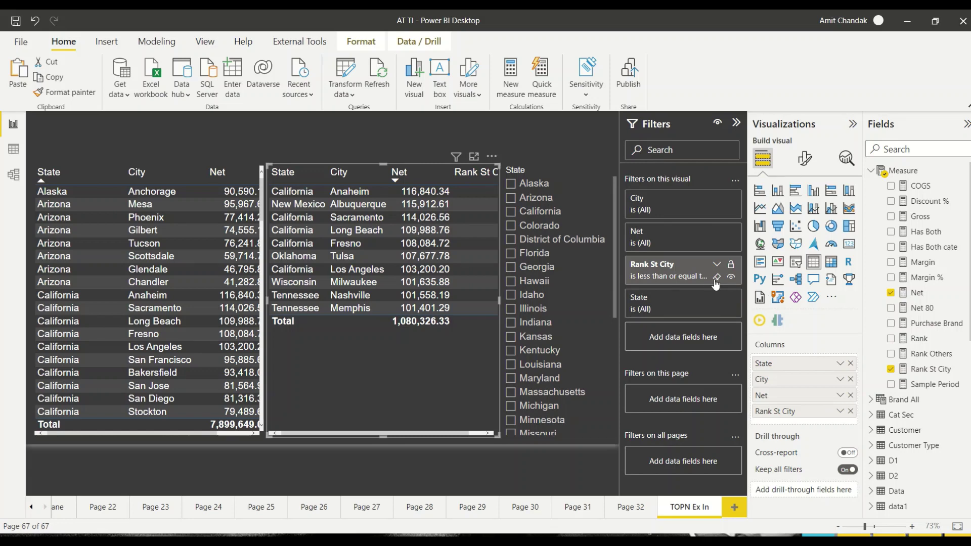
{"action": "left_click", "coordinate": [716, 277]}
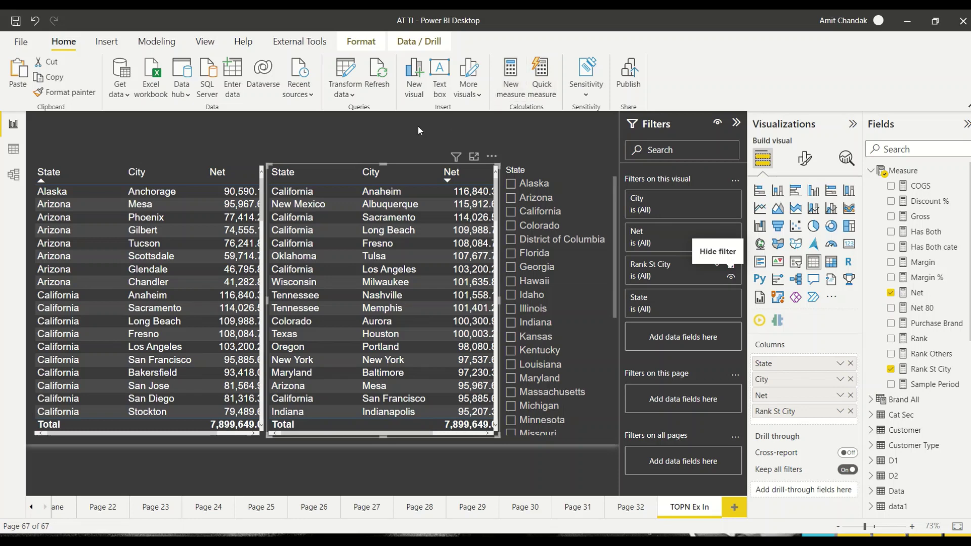
Create a new measure named "TOP All State City" and start its formula with CALCULATE
{"action": "key", "text": "alt+h"}
{"action": "key", "text": "n"}
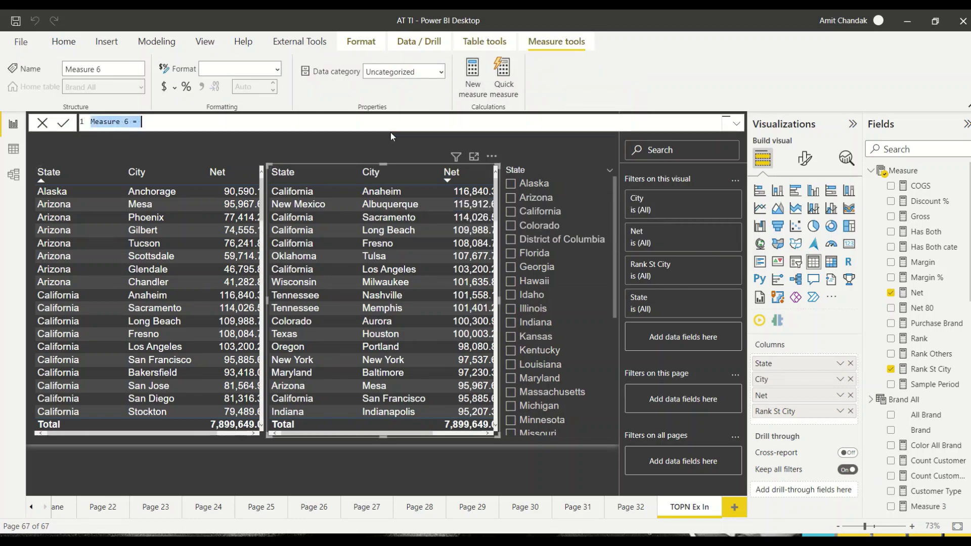
{"action": "left_click", "coordinate": [130, 123]}
{"action": "left_click_drag", "start_coordinate": [130, 123], "coordinate": [91, 128]}
{"action": "type", "text": "T"}
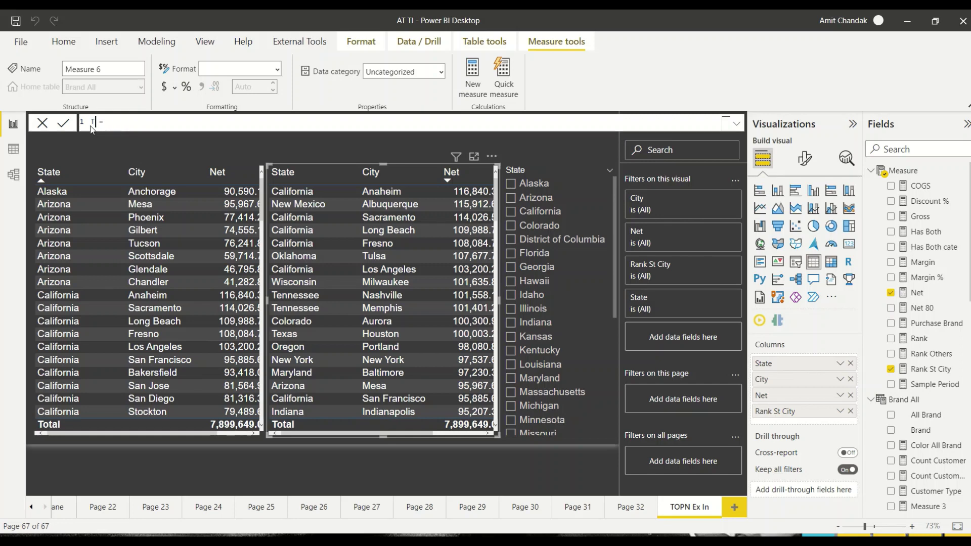
{"action": "type", "text": "OP All Stat"}
{"action": "type", "text": "City =  CALCULATE("}
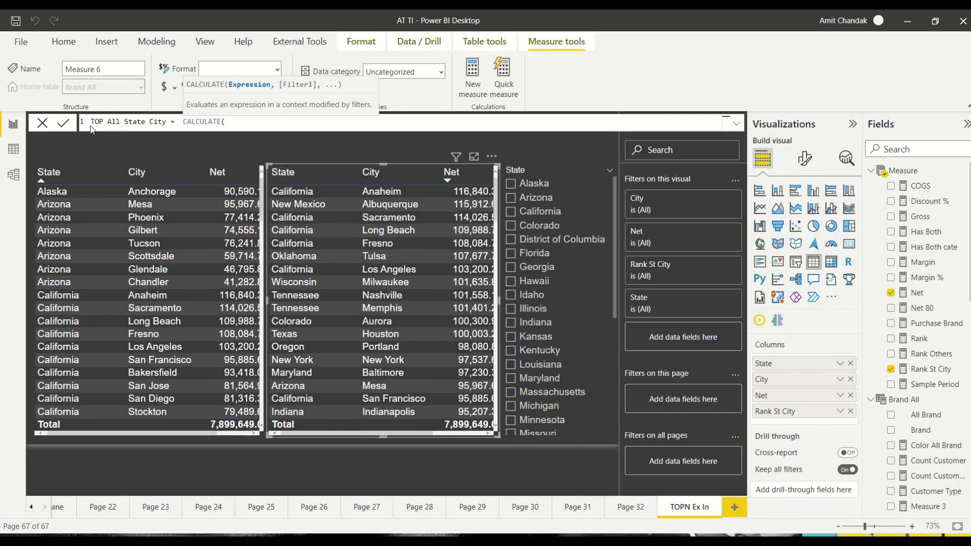
Give CALCULATE the [Net] measure as expression and open a TOPN filter with 10 rows
{"action": "type", "text": "[ne"}
{"action": "key", "text": "Tab"}
{"action": "type", "text": ", Top"}
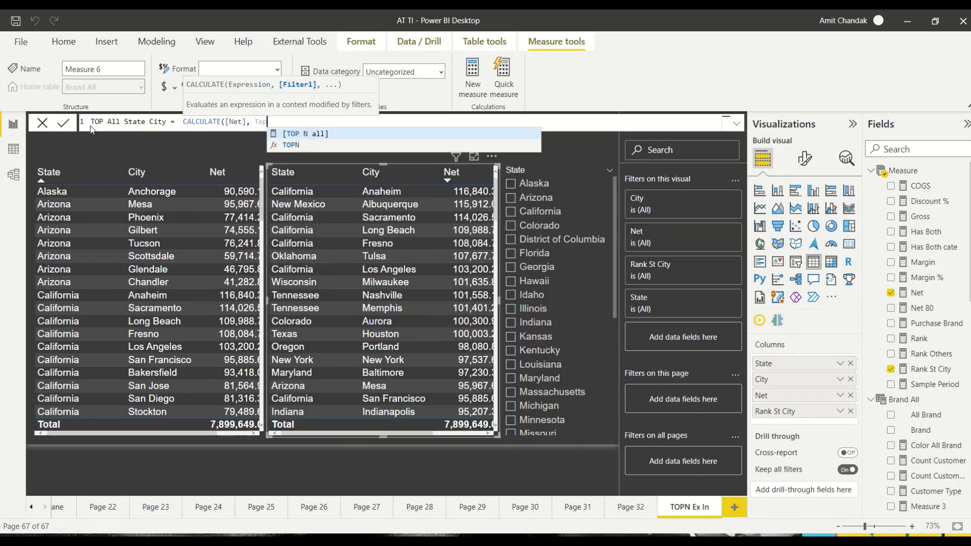
{"action": "key", "text": "Down"}
{"action": "key", "text": "Tab"}
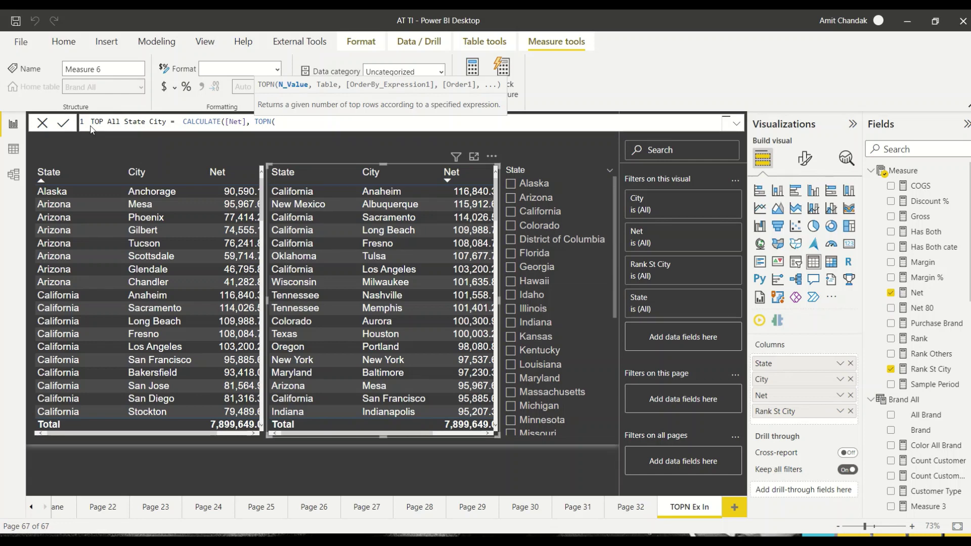
{"action": "type", "text": "10, "}
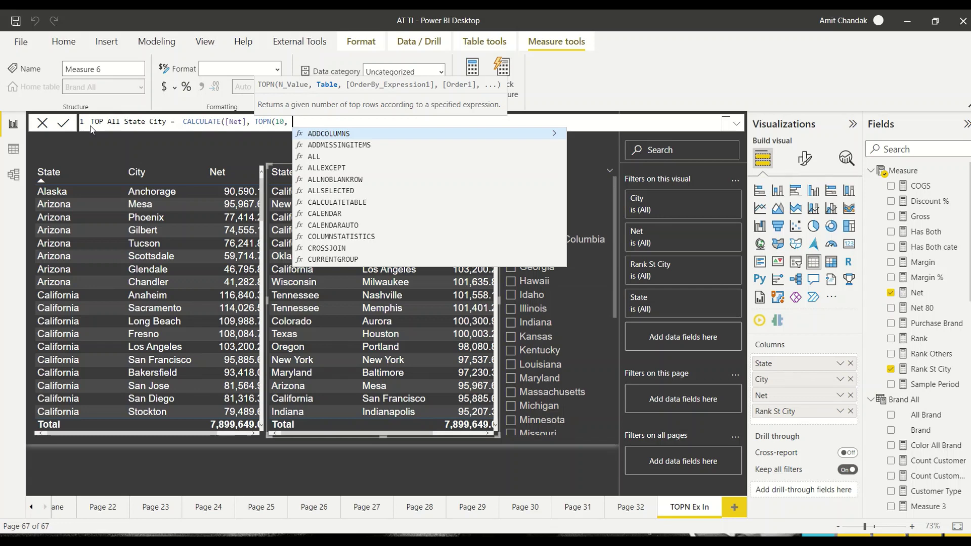
Enter a SUMMARIZE table in TOPN based on all(Sales with Geography[State] as the first grouping column
{"action": "type", "text": "sum"}
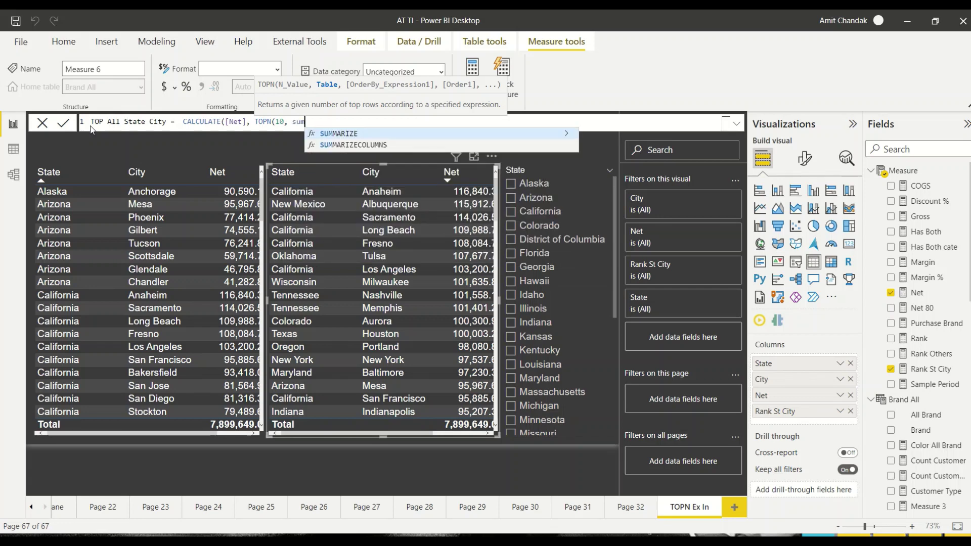
{"action": "key", "text": "Tab"}
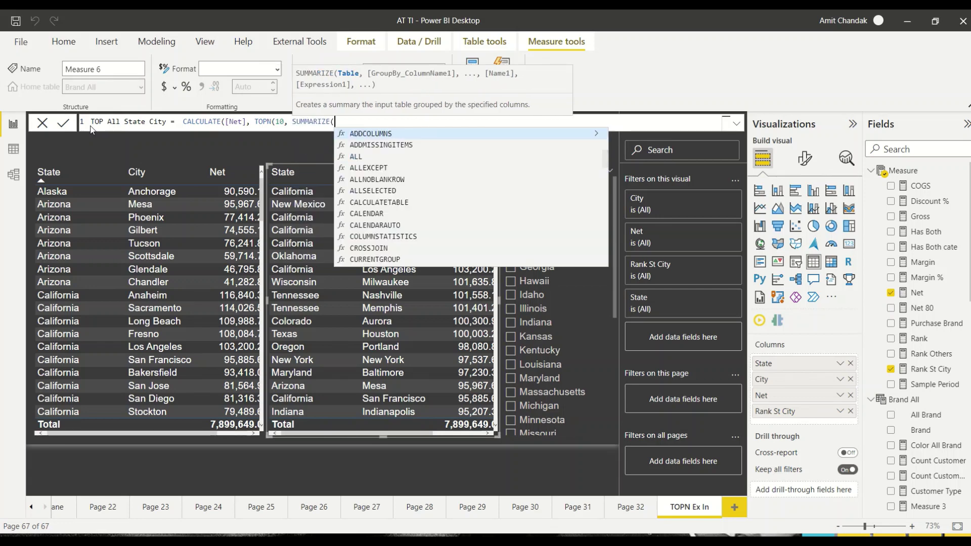
{"action": "type", "text": "all("}
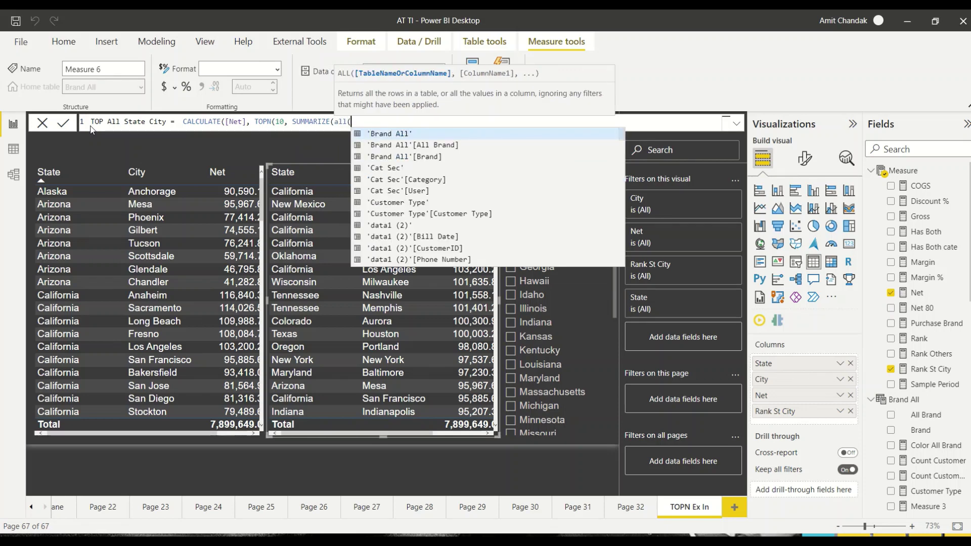
{"action": "type", "text": "Sales"}
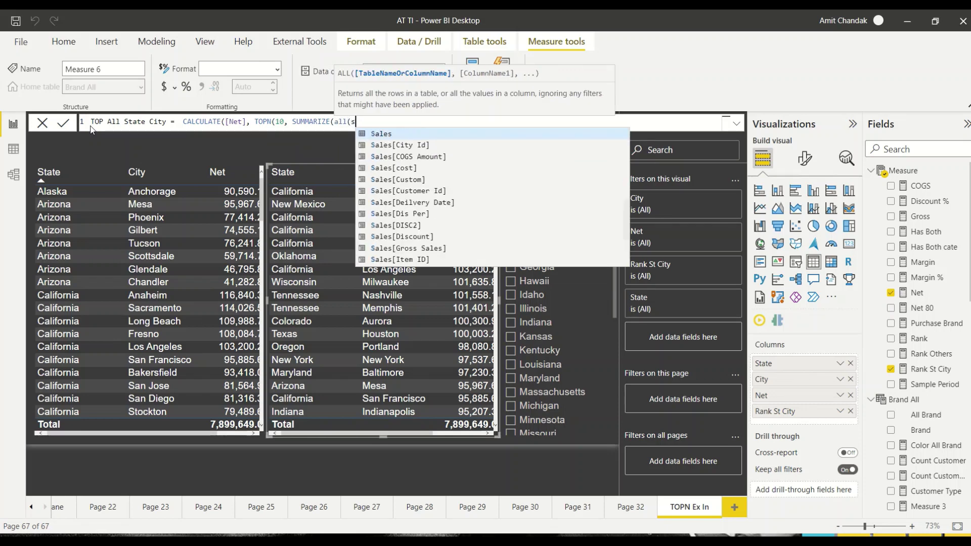
{"action": "type", "text": ", ge"}
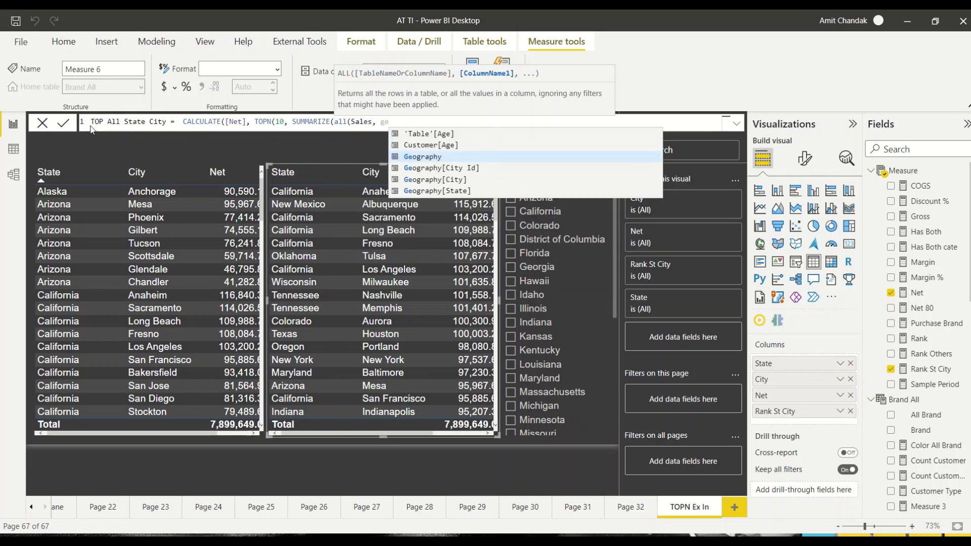
{"action": "key", "text": "Down"}
{"action": "key", "text": "Down"}
{"action": "key", "text": "Down"}
{"action": "key", "text": "Tab"}
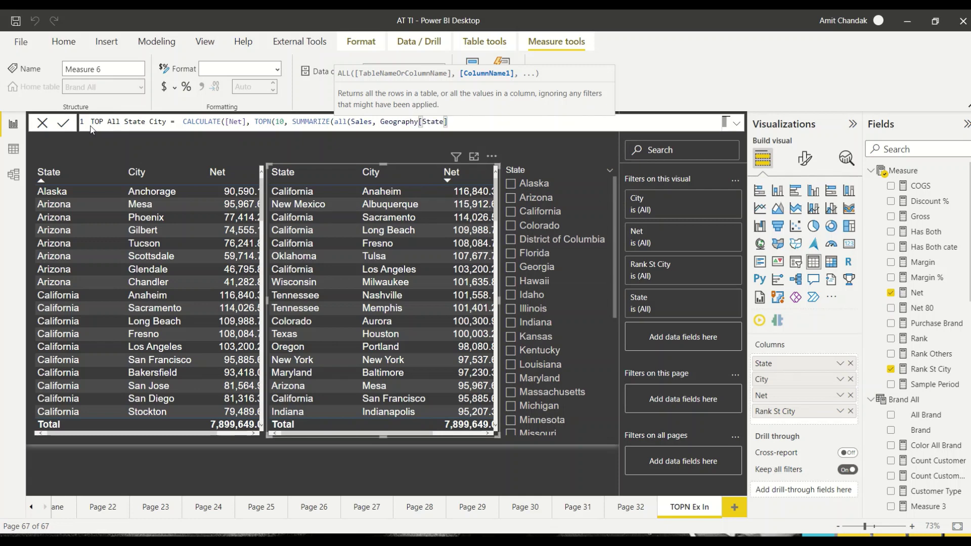
Add Geography[City] as the second grouping column and close the ALL function right after Sales
{"action": "type", "text": ", ge"}
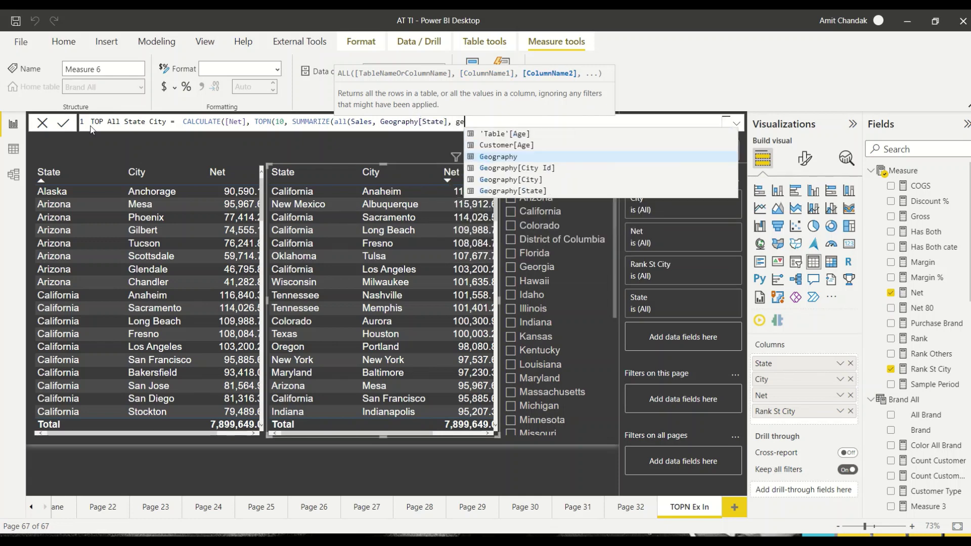
{"action": "key", "text": "Down"}
{"action": "key", "text": "Down"}
{"action": "key", "text": "Tab"}
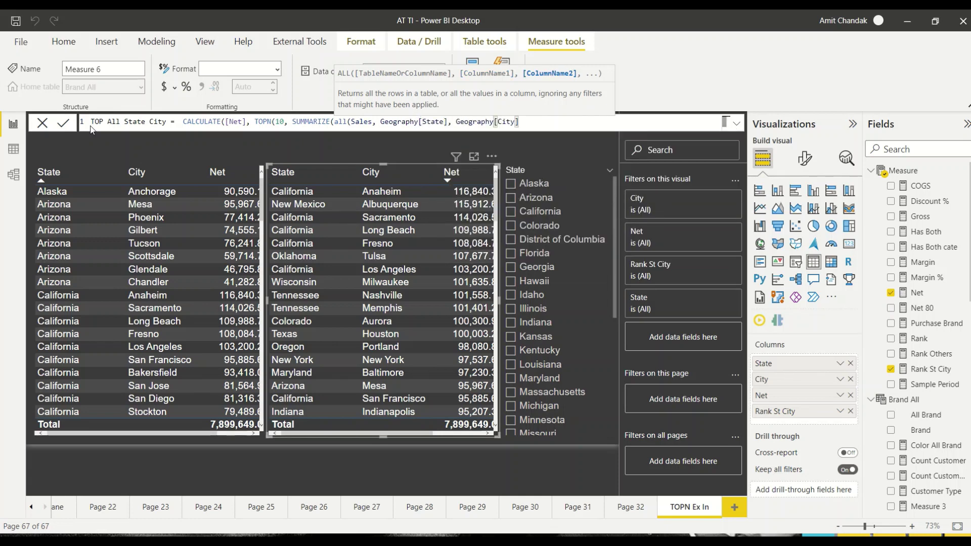
{"action": "type", "text": ")"}
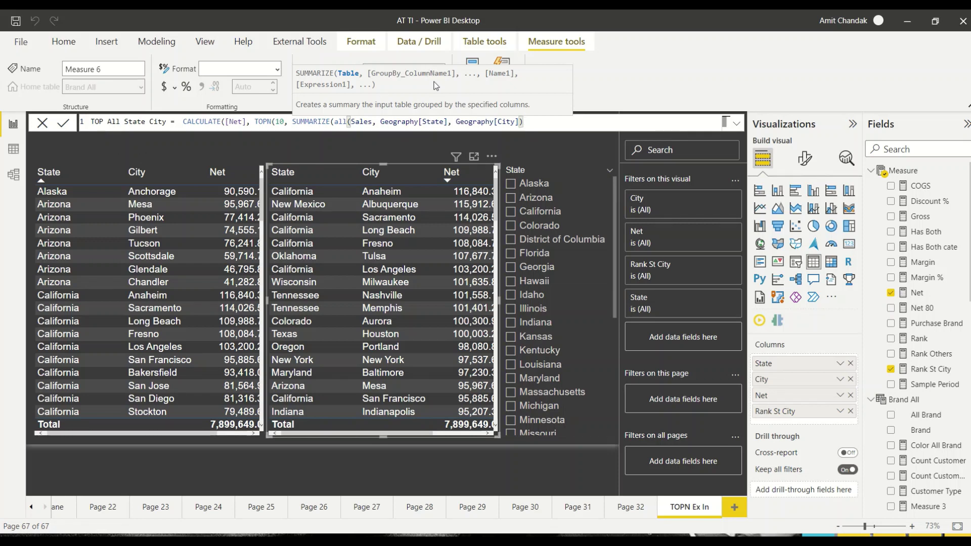
{"action": "left_click", "coordinate": [372, 122]}
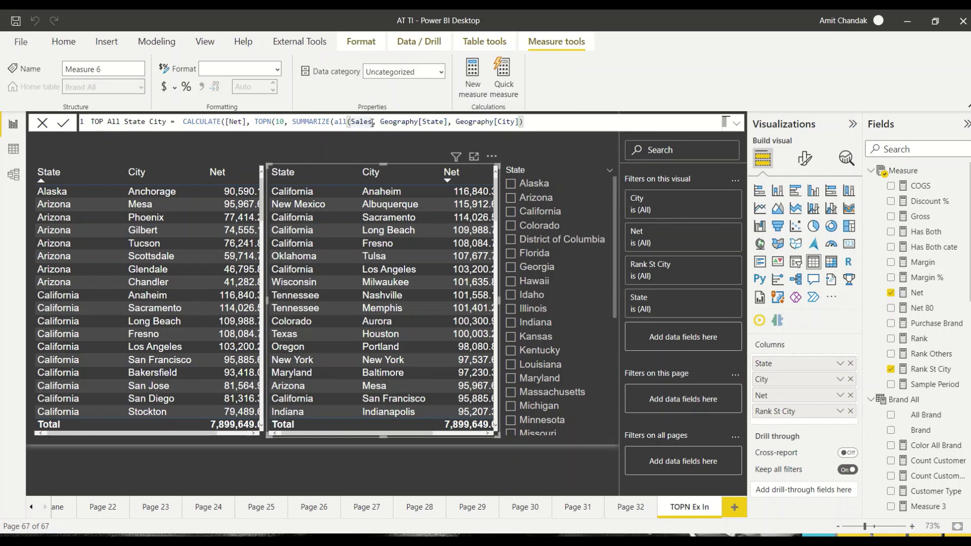
{"action": "type", "text": ")"}
{"action": "left_click", "coordinate": [537, 122]}
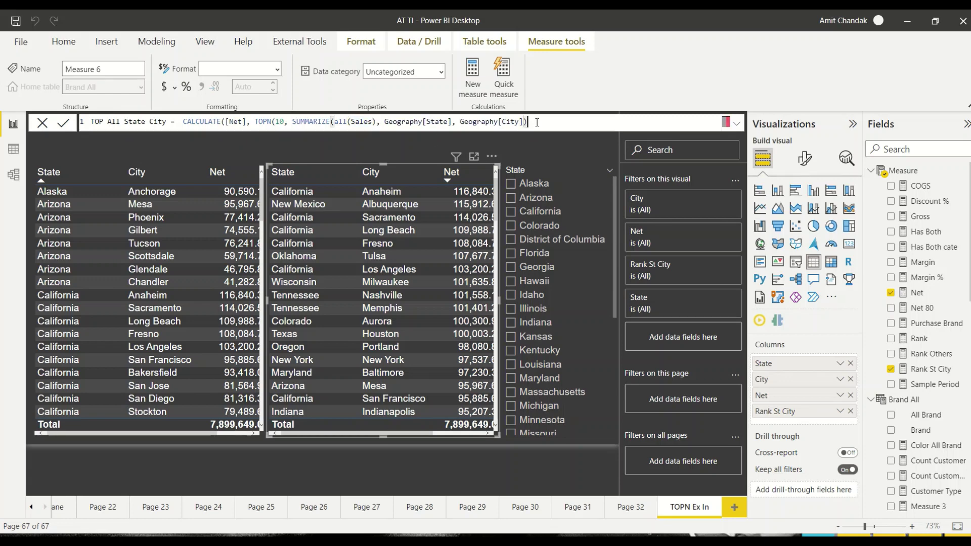
Order the TOPN rows by [Net] with DESC and close the TOPN function
{"action": "type", "text": ")"}
{"action": "key", "text": "BackSpace"}
{"action": "type", "text": ", "}
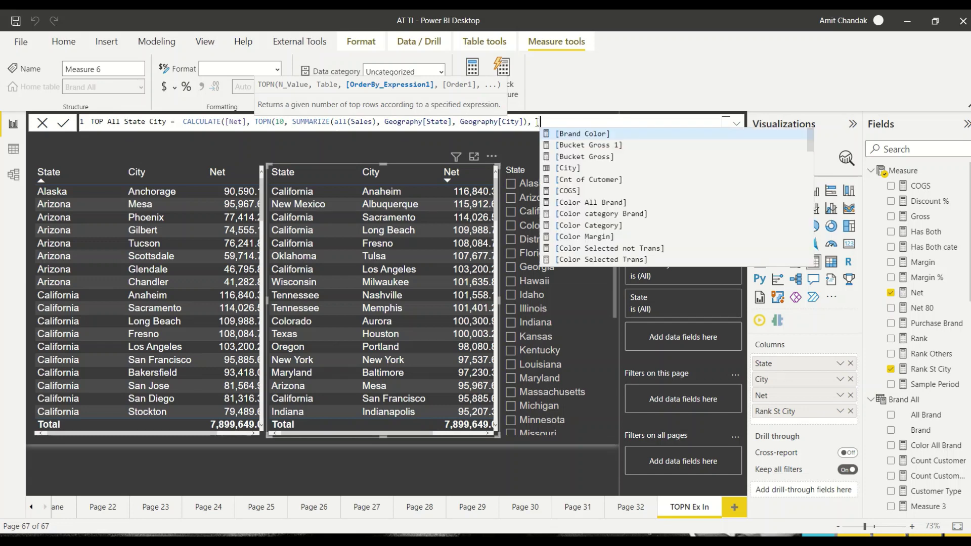
{"action": "type", "text": "[Net]"}
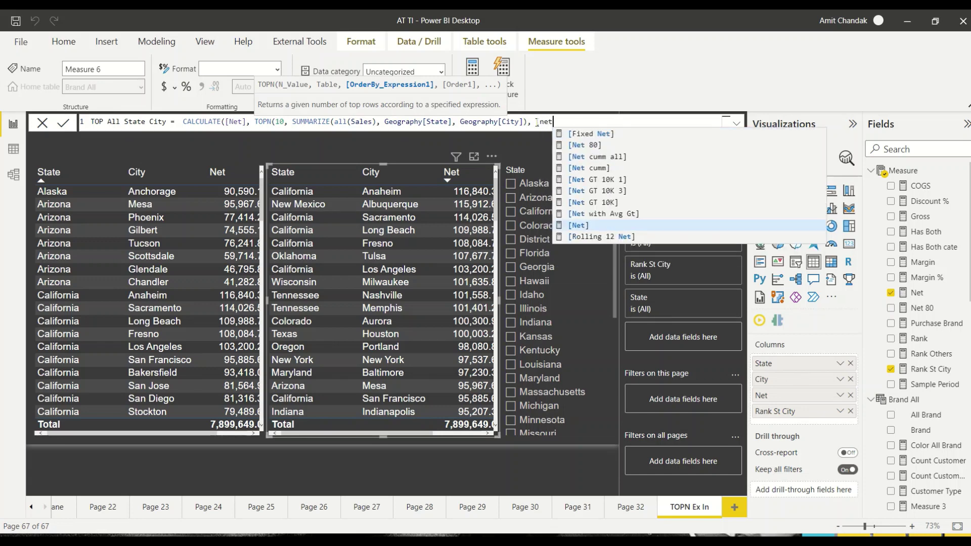
{"action": "type", "text": ","}
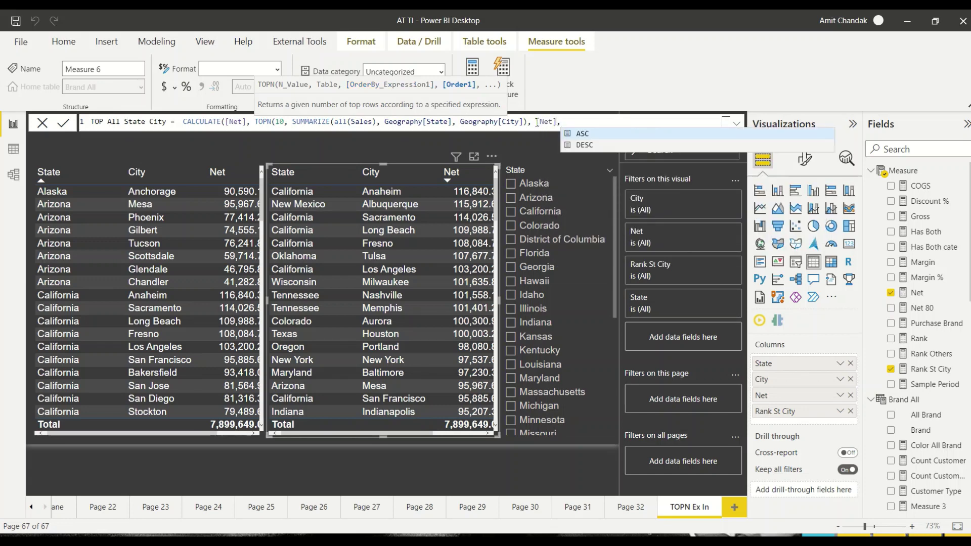
{"action": "type", "text": "DESC)"}
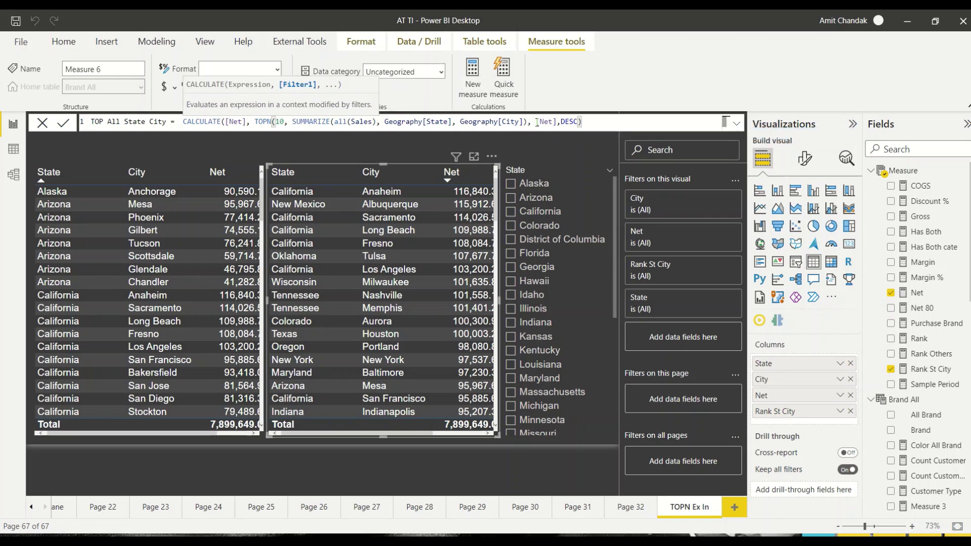
Add VALUES(Geography[State]) as a further CALCULATE filter and begin another Geography column argument after it
{"action": "type", "text": ", "}
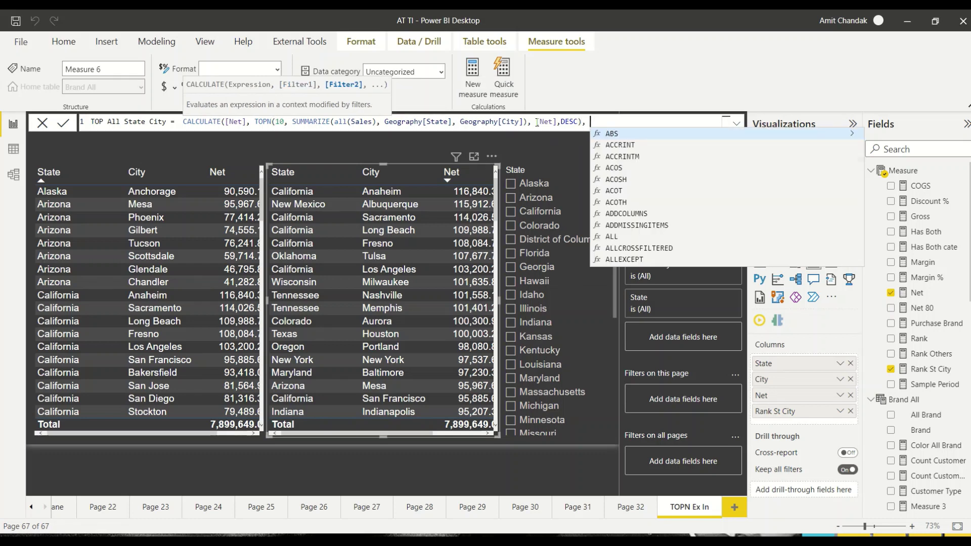
{"action": "type", "text": "values"}
{"action": "key", "text": "Tab"}
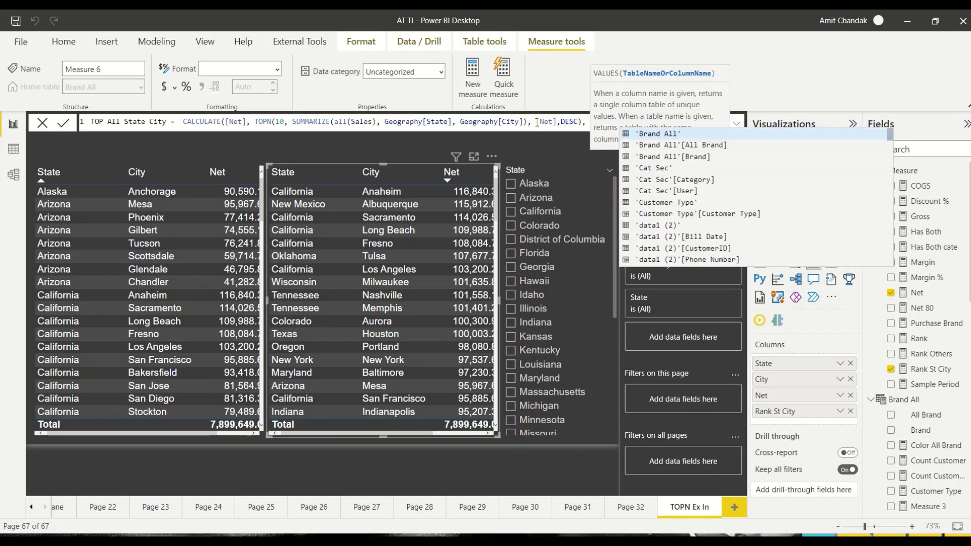
{"action": "type", "text": "ge"}
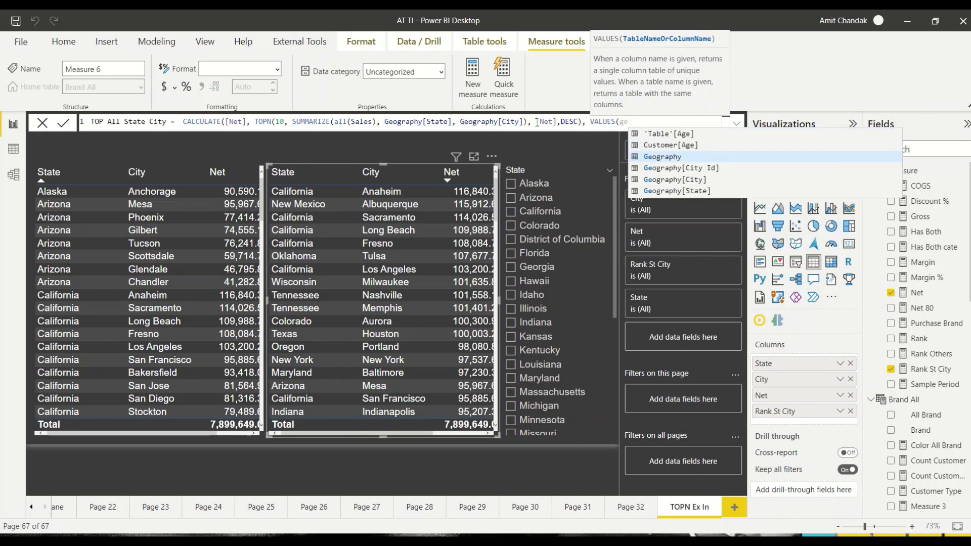
{"action": "key", "text": "Down"}
{"action": "key", "text": "Down"}
{"action": "key", "text": "Down"}
{"action": "key", "text": "Tab"}
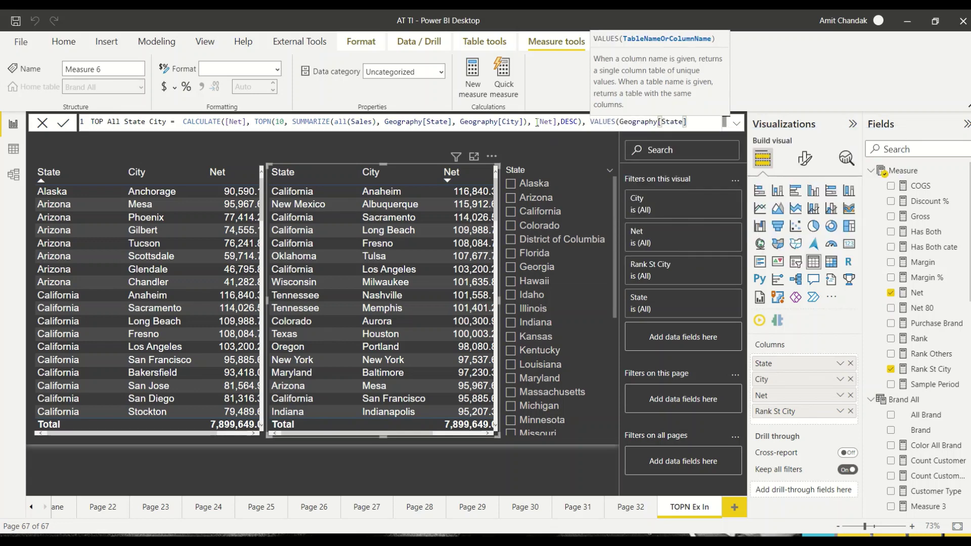
{"action": "type", "text": "), ge"}
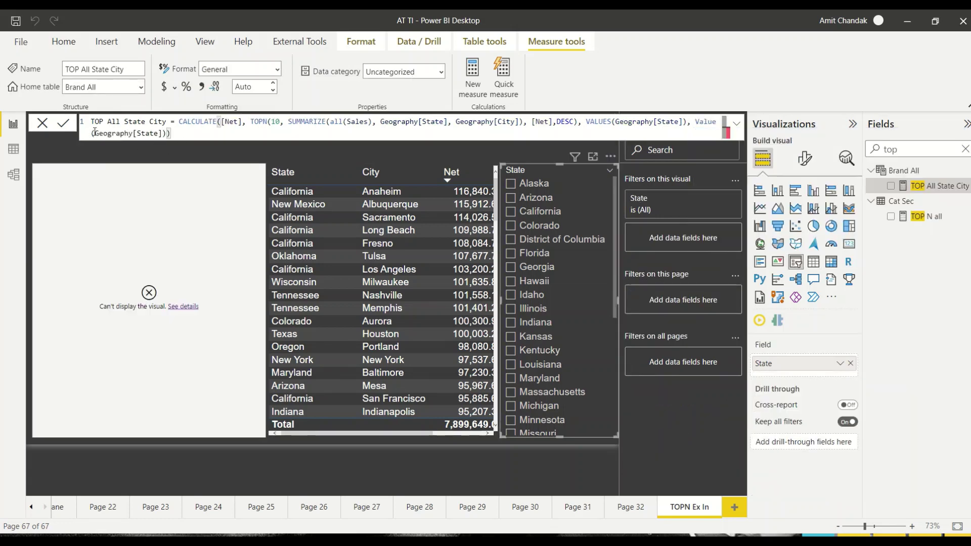
Correct the last filter argument of TOP All State City to VALUES(Geography[City])
{"action": "double_click", "coordinate": [704, 122]}
{"action": "type", "text": "values"}
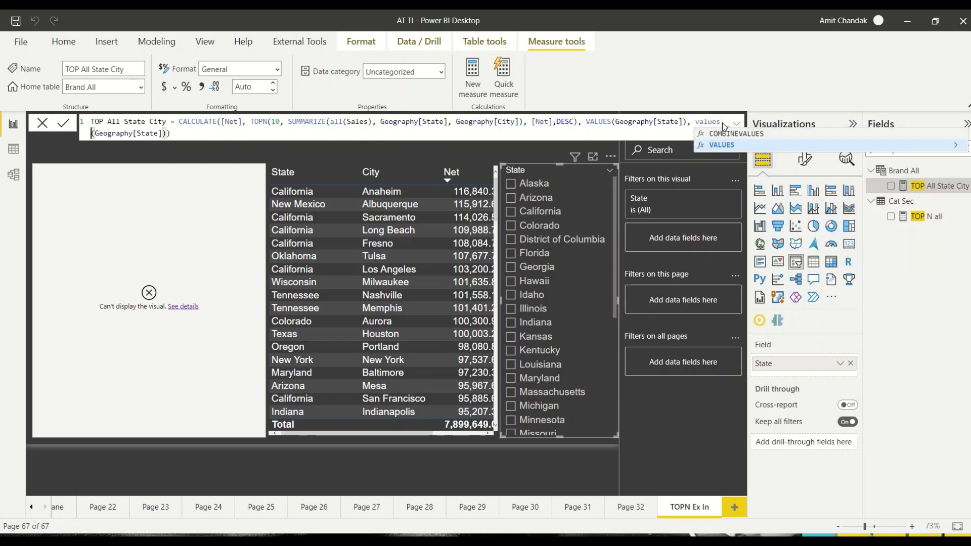
{"action": "left_click", "coordinate": [721, 145]}
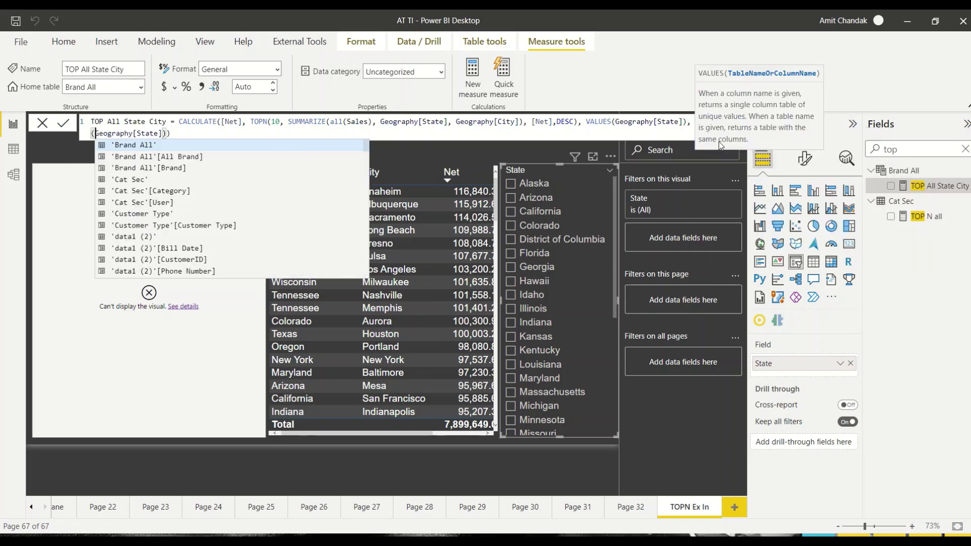
{"action": "double_click", "coordinate": [154, 133]}
{"action": "type", "text": "City"}
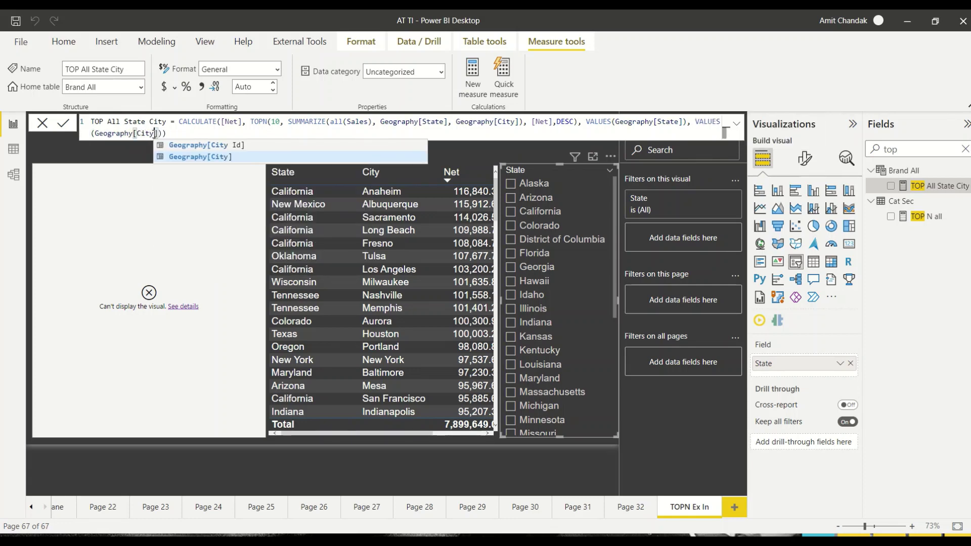
{"action": "key", "text": "Tab"}
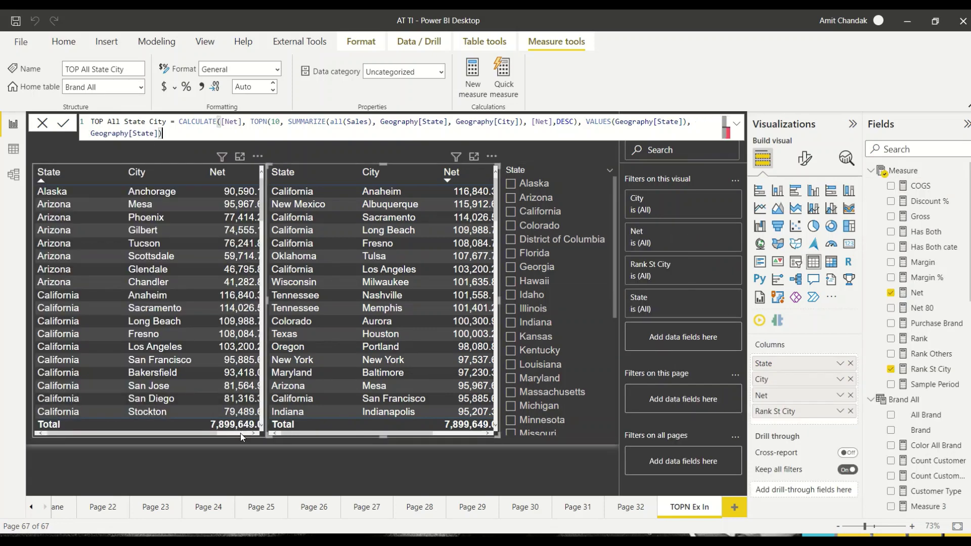
Replace the Rank and Net columns of the first State and City table with the TOP All State City measure
{"action": "left_click", "coordinate": [241, 436]}
{"action": "left_click", "coordinate": [850, 411]}
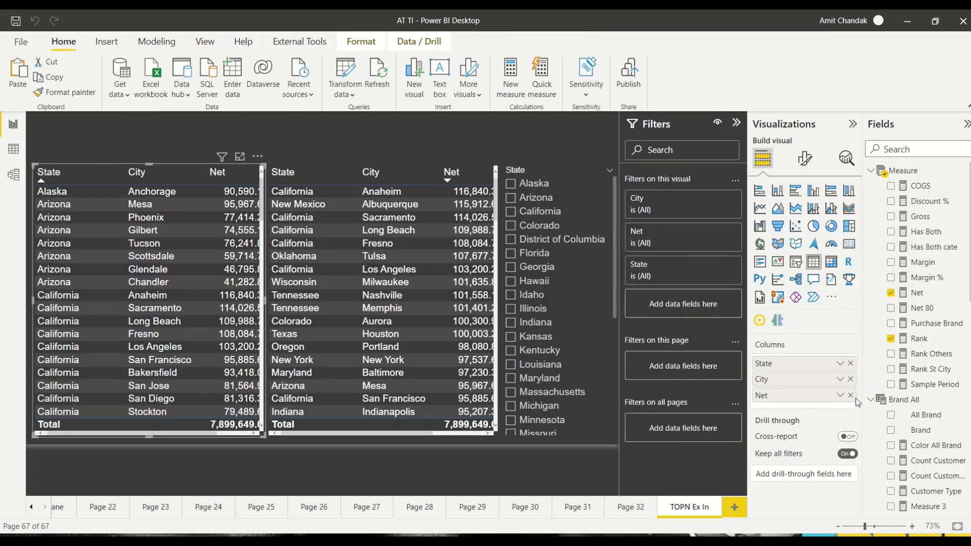
{"action": "left_click", "coordinate": [850, 395]}
{"action": "left_click", "coordinate": [906, 150]}
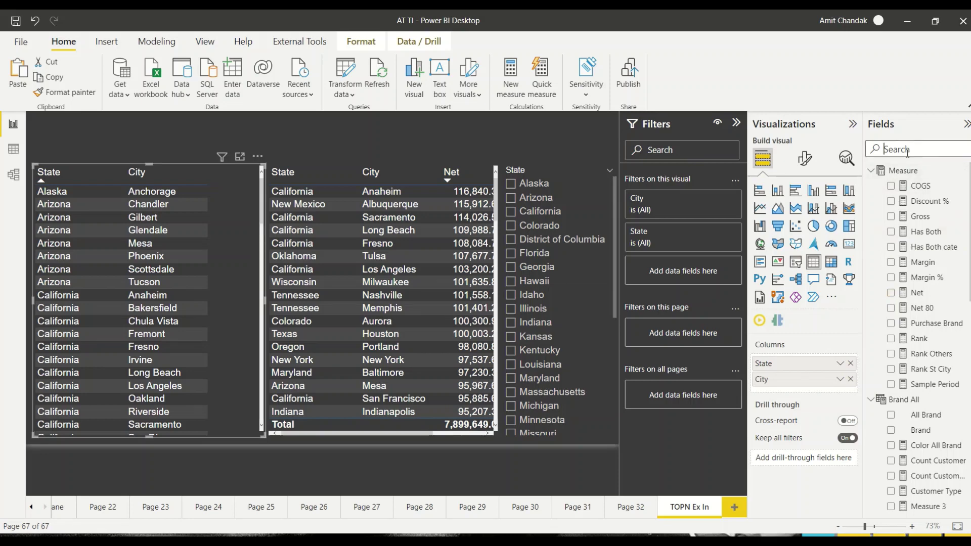
{"action": "type", "text": "top"}
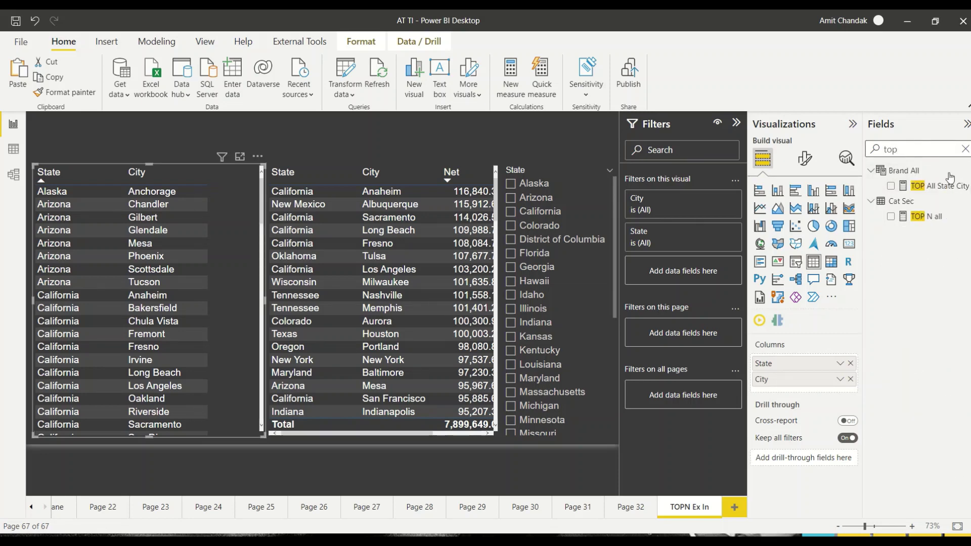
{"action": "left_click_drag", "start_coordinate": [933, 186], "coordinate": [820, 388]}
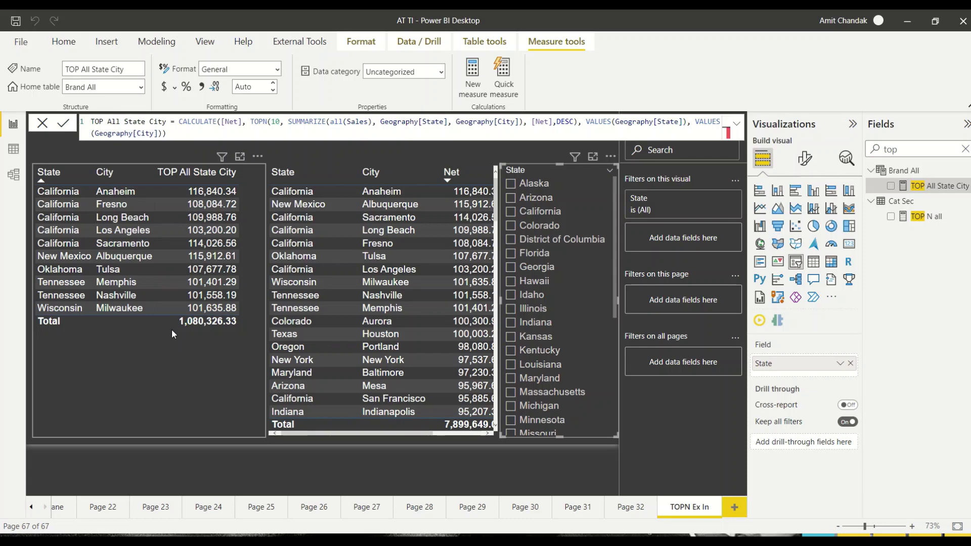
Test the TOP All State City table by filtering the State slicer to Arizona and California in turn, clearing each selection
{"action": "left_click", "coordinate": [512, 199]}
{"action": "left_click", "coordinate": [512, 200]}
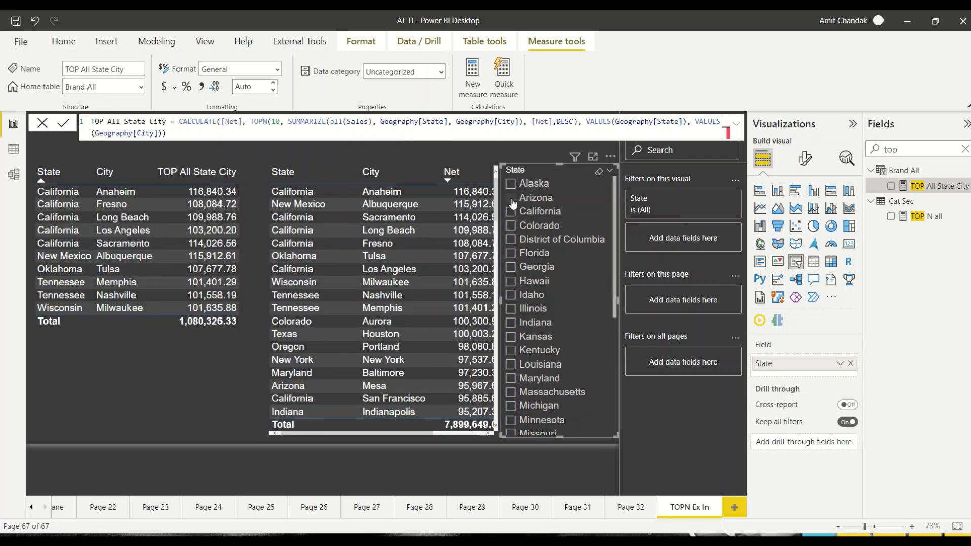
{"action": "left_click", "coordinate": [513, 201]}
{"action": "left_click", "coordinate": [513, 203]}
{"action": "left_click", "coordinate": [516, 215]}
{"action": "left_click", "coordinate": [516, 217]}
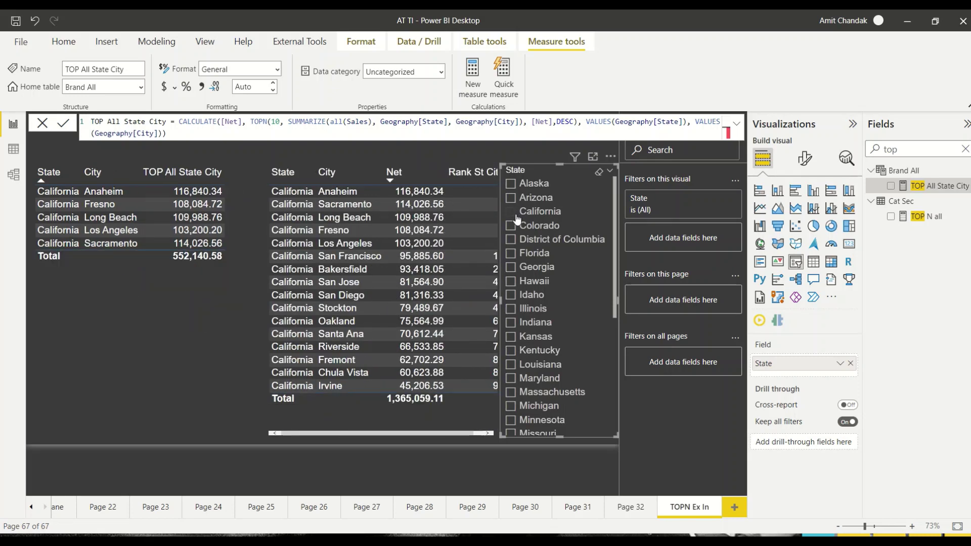
Copy the full TOP All State City formula into a new measure and name it TOP Allselected State City
{"action": "left_click", "coordinate": [186, 131]}
{"action": "key", "text": "ctrl+a"}
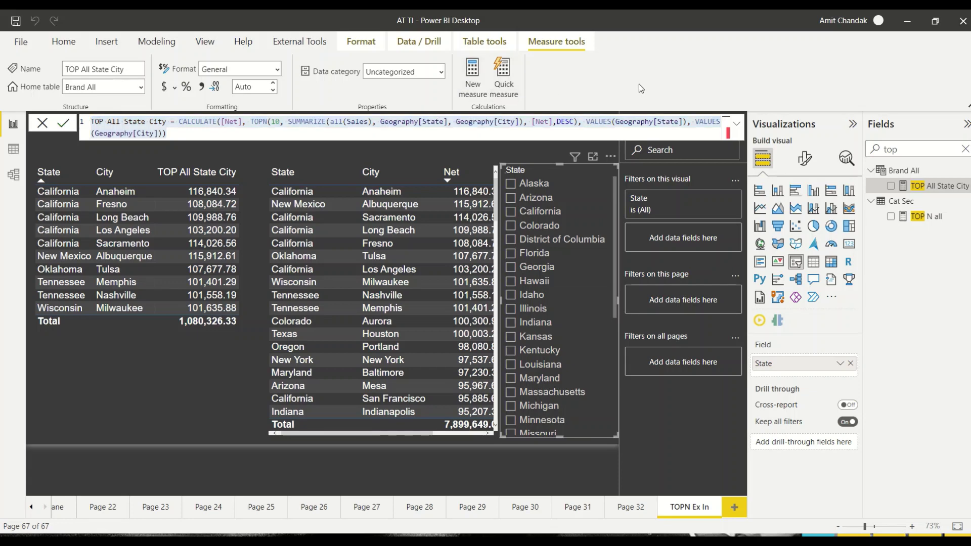
{"action": "type", "text": "TOP All State City = CALCULATE([Net], TOPN(10, SUMMARIZE(all(Sales), Geography[State], Geography[City]), [Net],DESC), VALUES(Geography[State]), VALUES(Geography[City]))"}
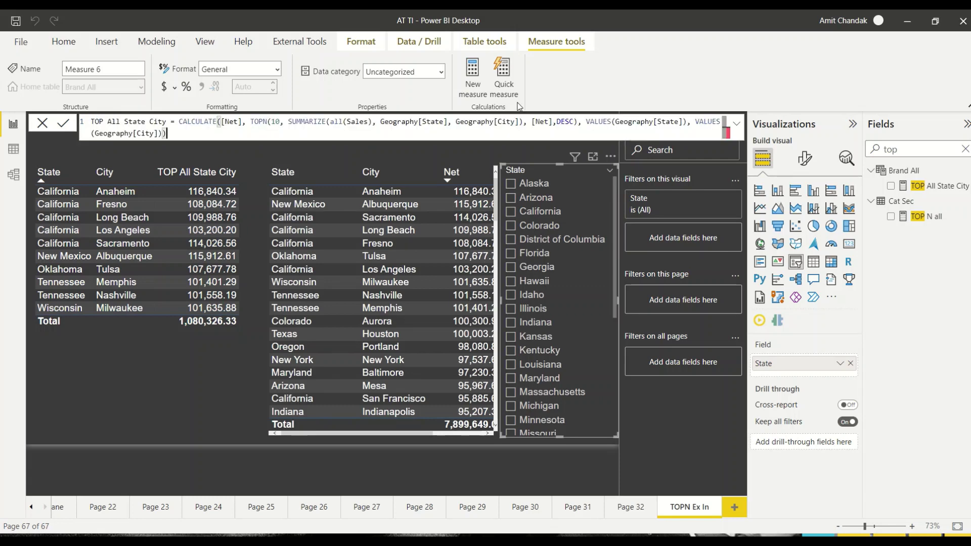
{"action": "left_click", "coordinate": [121, 122]}
{"action": "type", "text": "Allsele"}
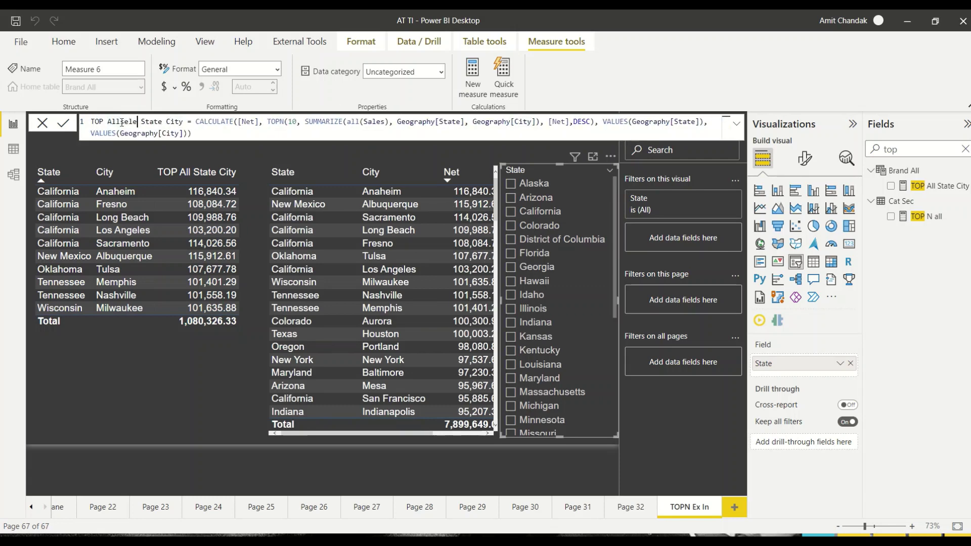
{"action": "type", "text": "cted"}
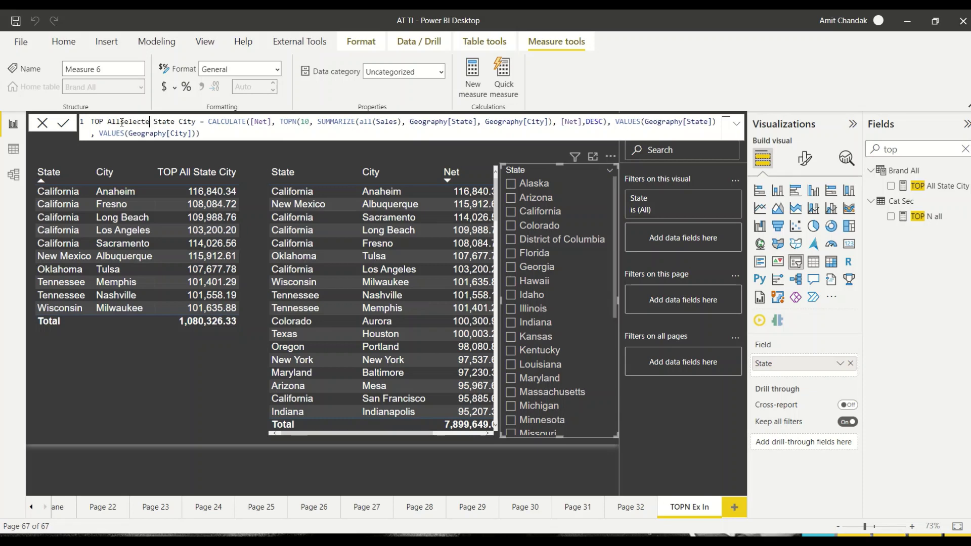
Change all(Sales) to ALLSELECTED(Sales) inside SUMMARIZE and commit the TOP Allselected State City measure
{"action": "left_click", "coordinate": [378, 123]}
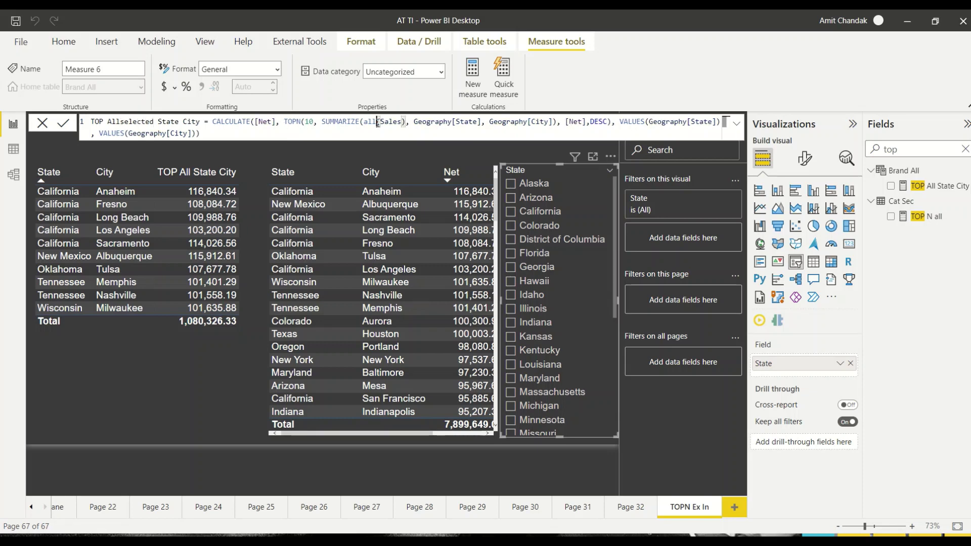
{"action": "type", "text": "selected"}
{"action": "key", "text": "Tab"}
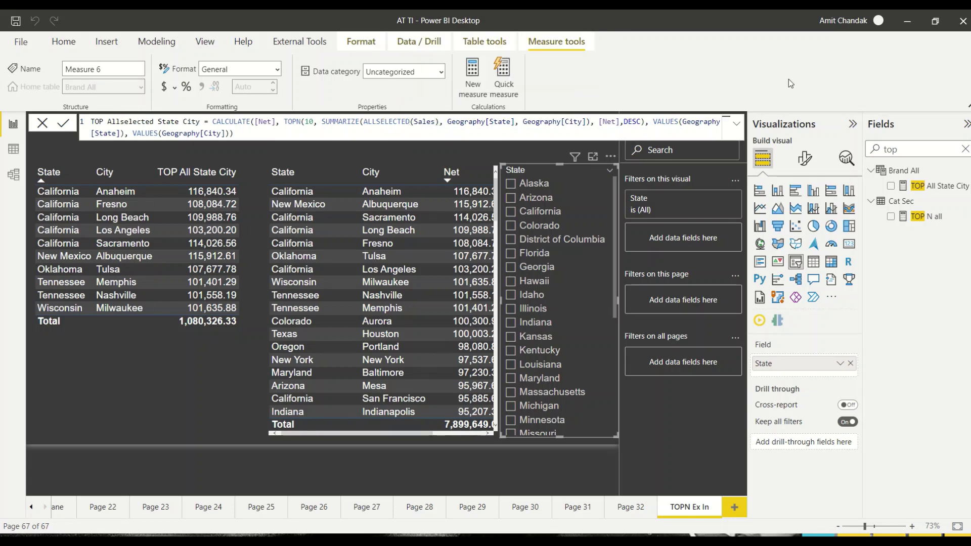
{"action": "key", "text": "Return"}
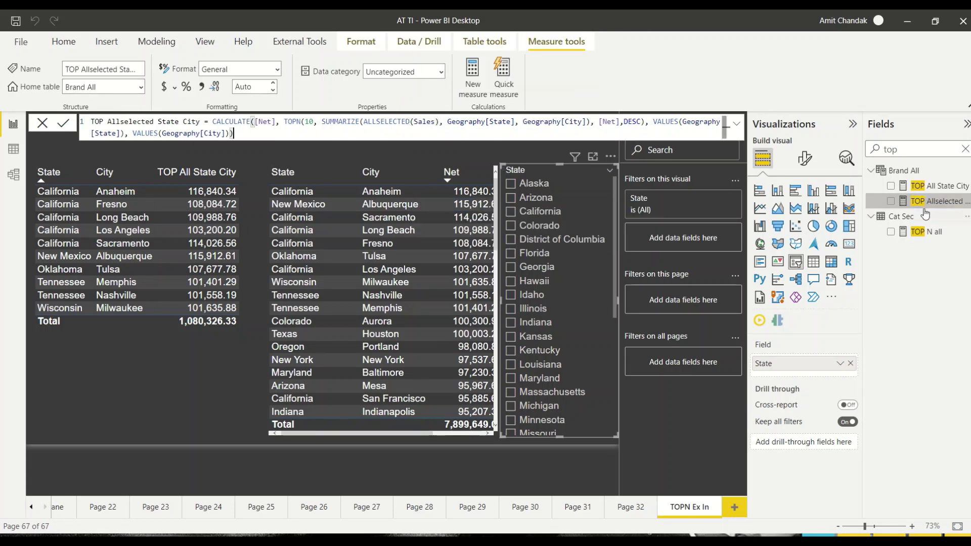
Replace the Rank St City and Net columns of the second table with the TOP Allselected State City measure
{"action": "left_click", "coordinate": [368, 437]}
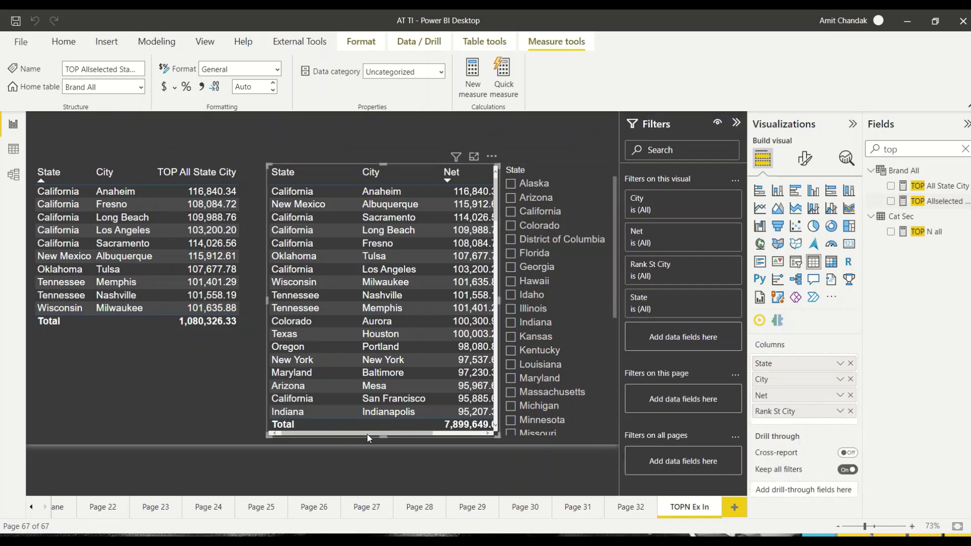
{"action": "left_click", "coordinate": [849, 411]}
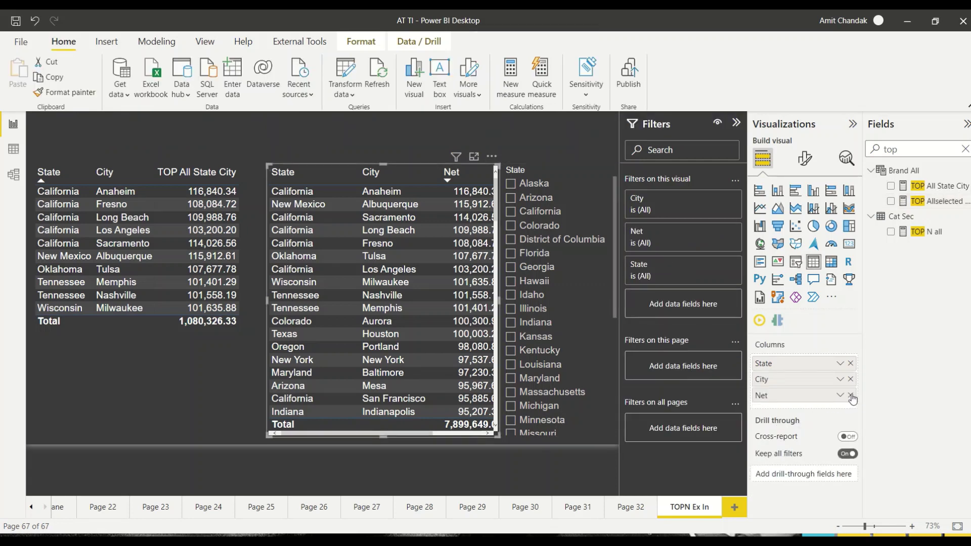
{"action": "left_click", "coordinate": [850, 395]}
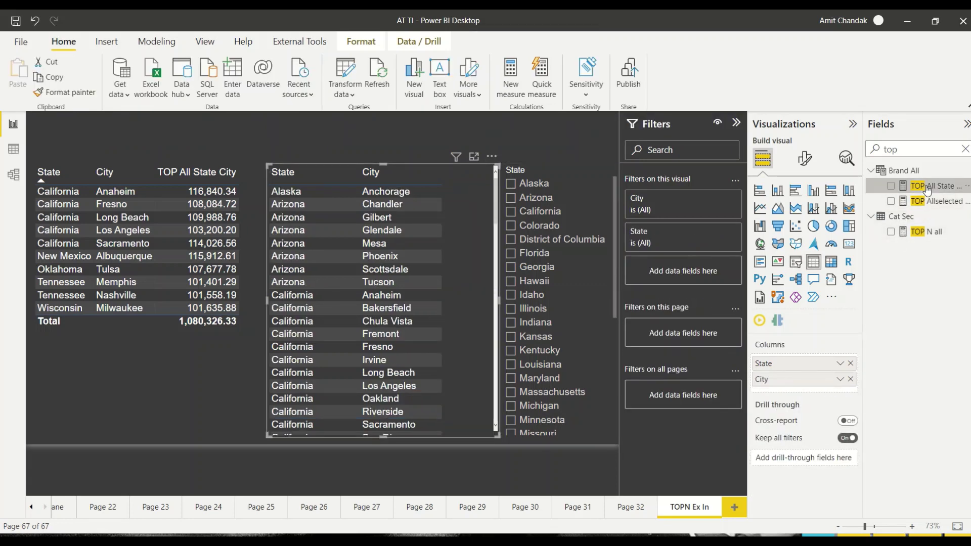
{"action": "left_click_drag", "start_coordinate": [929, 202], "coordinate": [820, 385]}
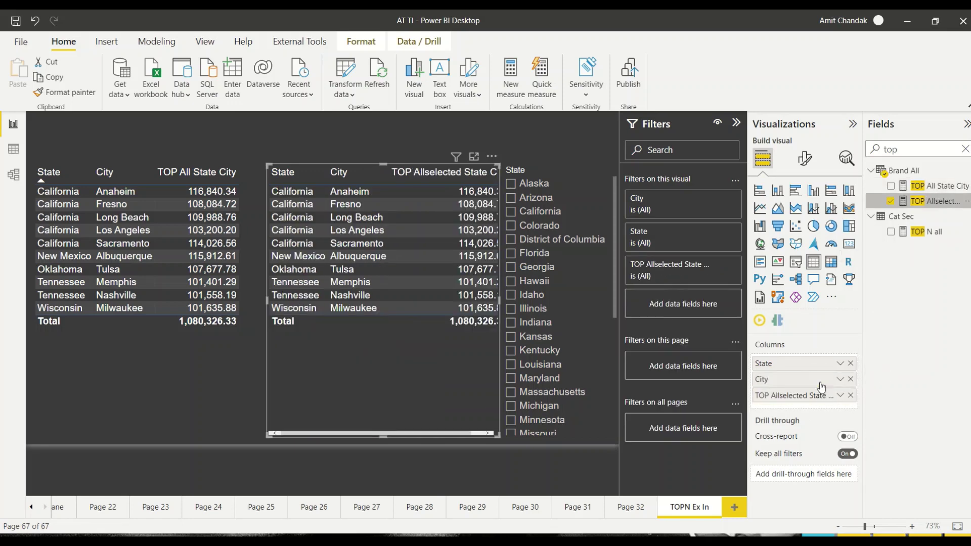
Filter the State slicer to Alaska to compare the ALL and ALLSELECTED tables
{"action": "left_click", "coordinate": [511, 185]}
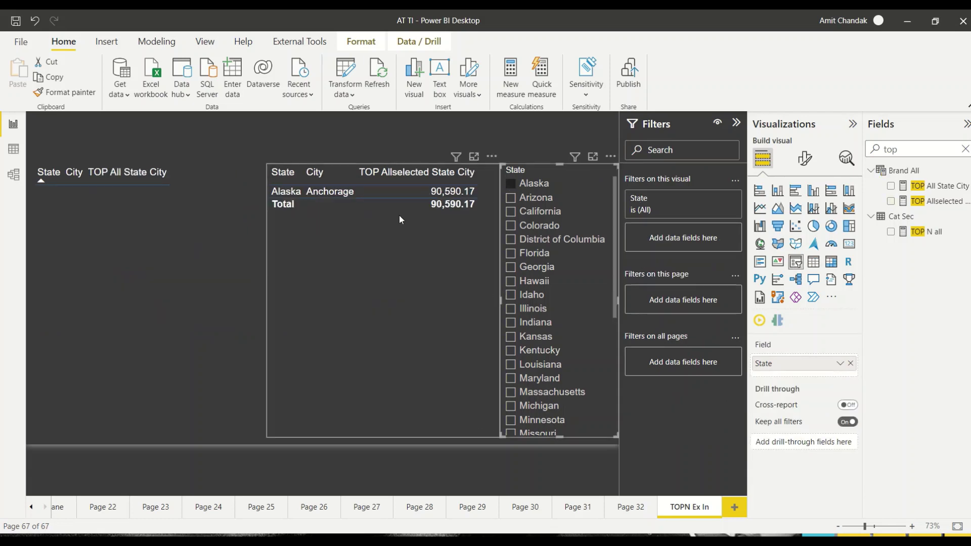